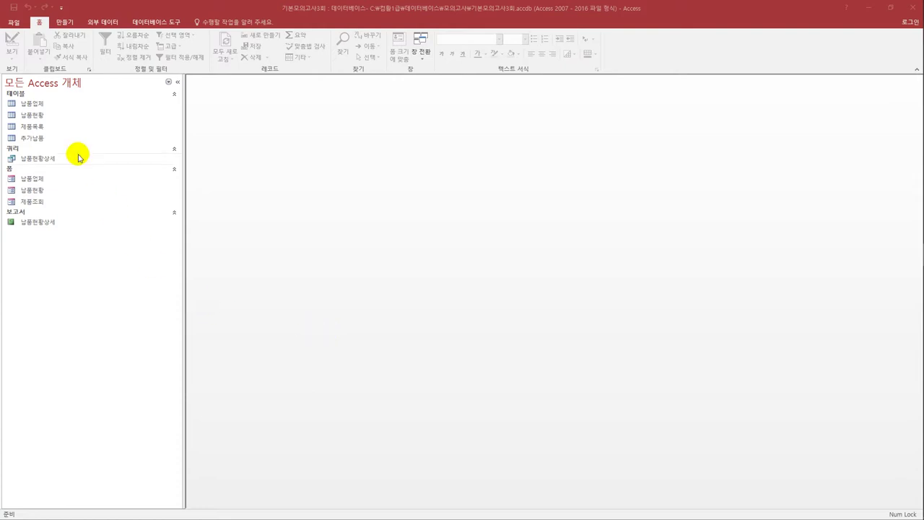
Step: Open the 납품현황 table in Design View and shrink its window so all of it fits the workspace
left_click(56, 118)
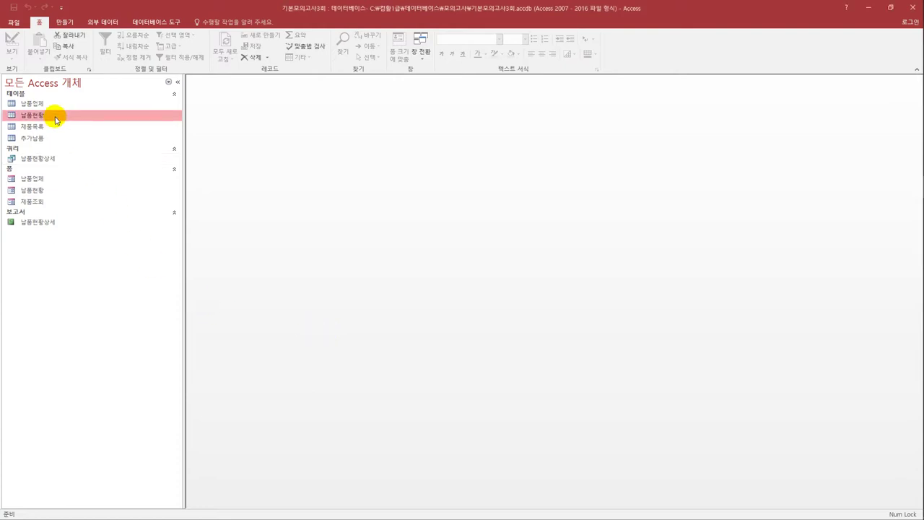
right_click(54, 120)
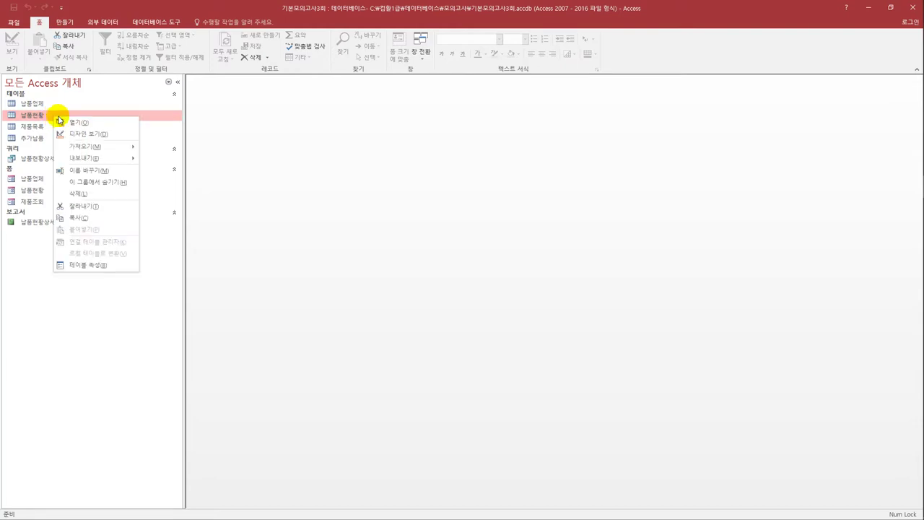
left_click(79, 134)
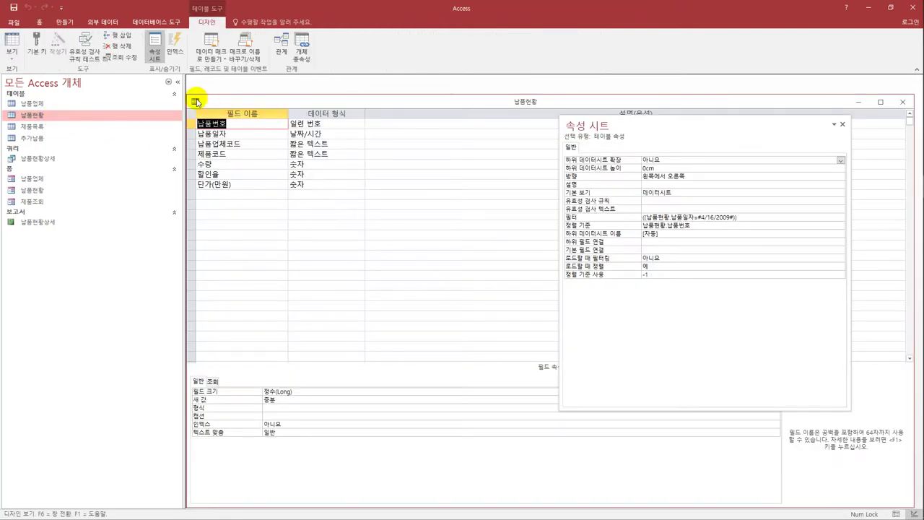
left_click_drag(188, 95, 278, 146)
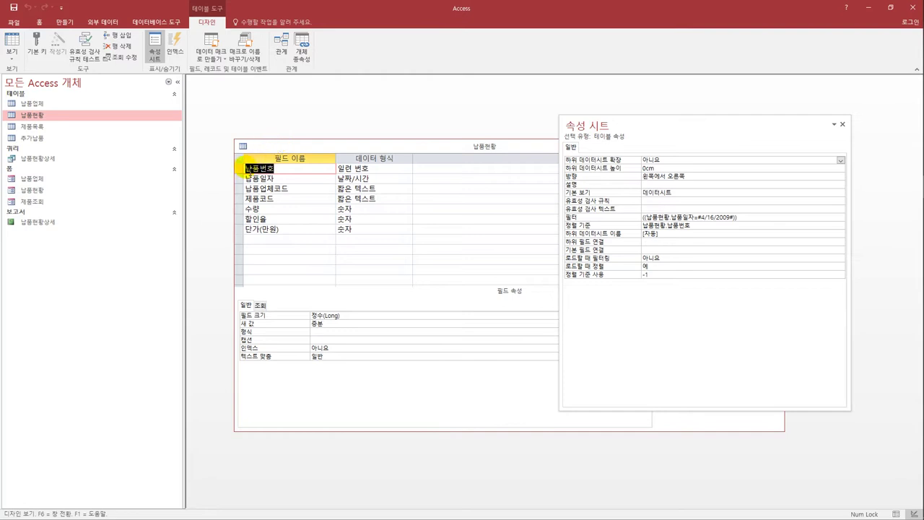
Step: Set 납품일자, 납품업체코드 and 제품코드 together as the composite primary key of the 납품현황 table
left_click(238, 179)
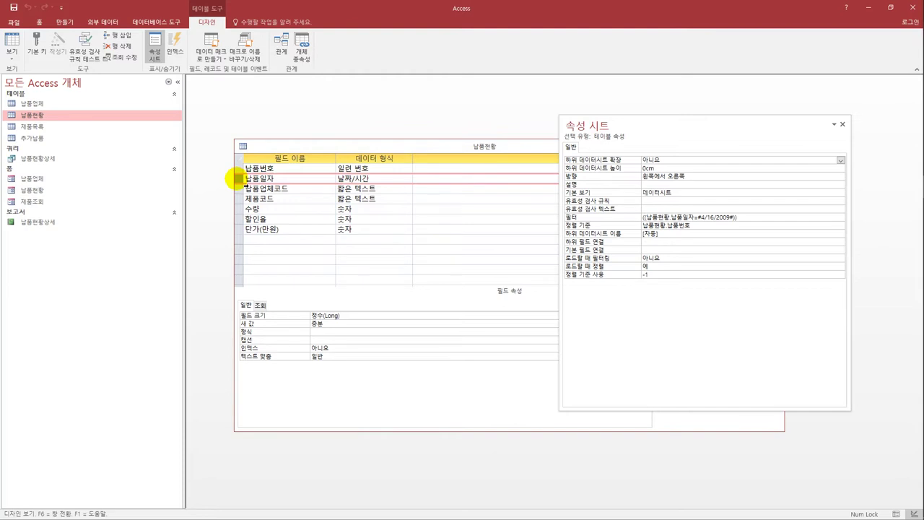
left_click_drag(239, 178, 245, 205)
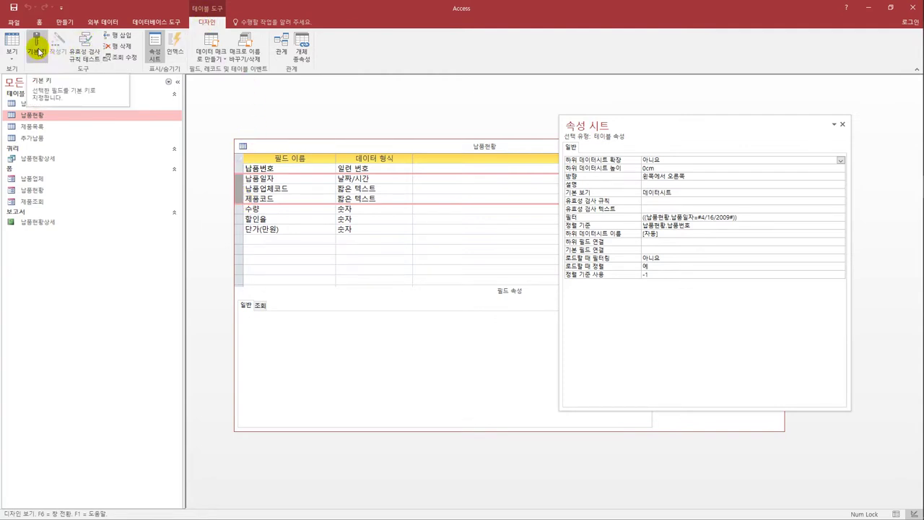
left_click(37, 49)
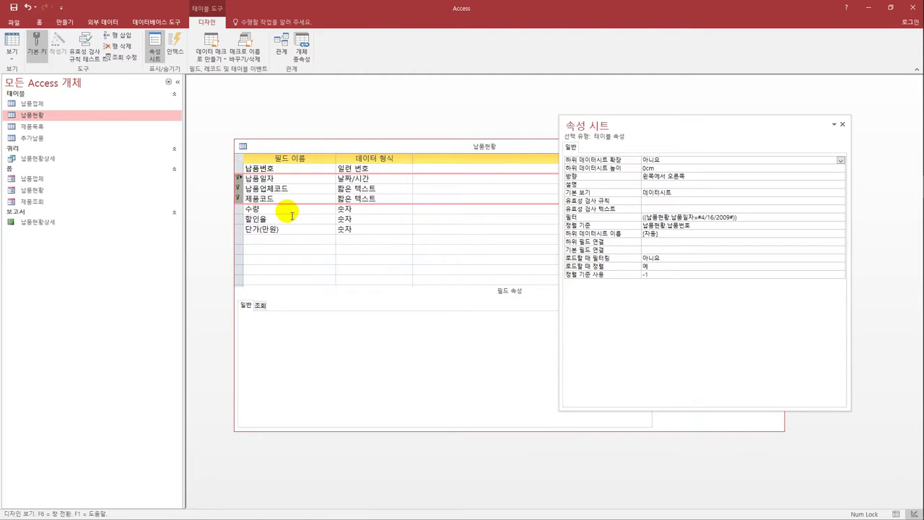
left_click(283, 177)
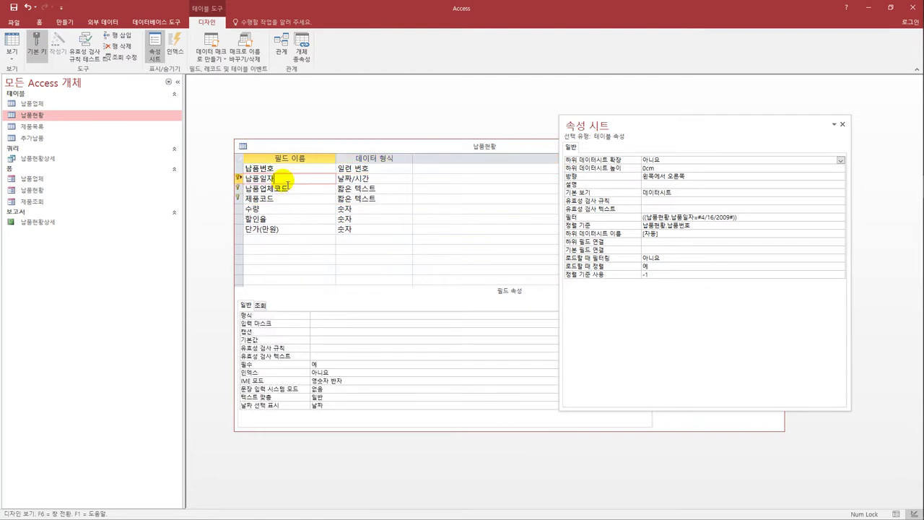
left_click(335, 372)
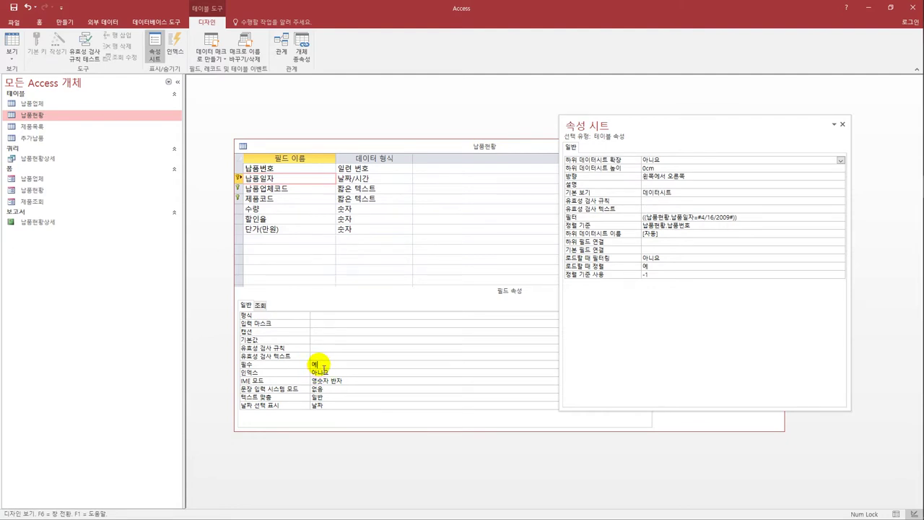
Step: Give the 수량 field the validation rule Between 1 And 1000
left_click(280, 209)
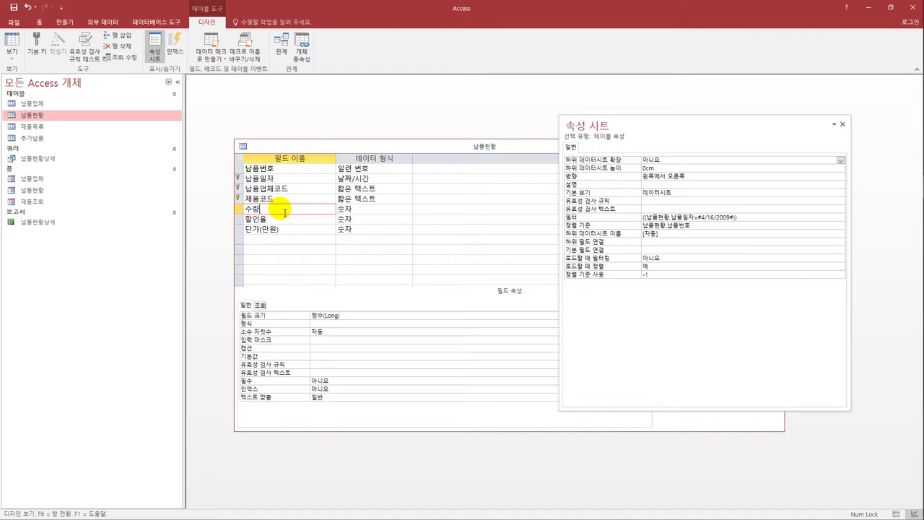
left_click(325, 372)
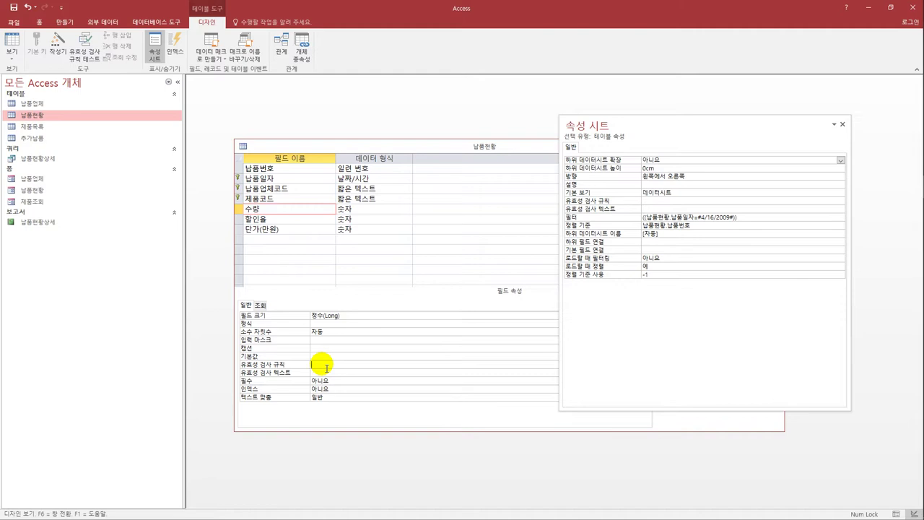
type("ㅂ")
type("etween")
type(" 1 and")
type(" 1000")
key("Return")
Step: Set the 수량 field's validation text to "1부터 1000사이의 값을 입력하세요"
type("1부터 1000사이의 값")
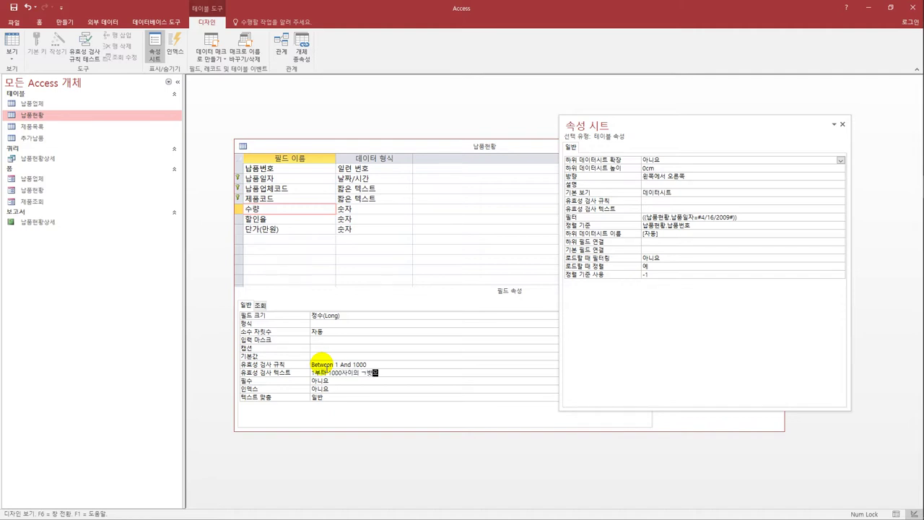
type("을")
key("BackSpace")
key("BackSpace")
type("값을 입력하세요")
key("Return")
Step: Save the 납품현황 table, agreeing to test existing data against the new rules, and close its property sheet and design window
left_click(14, 8)
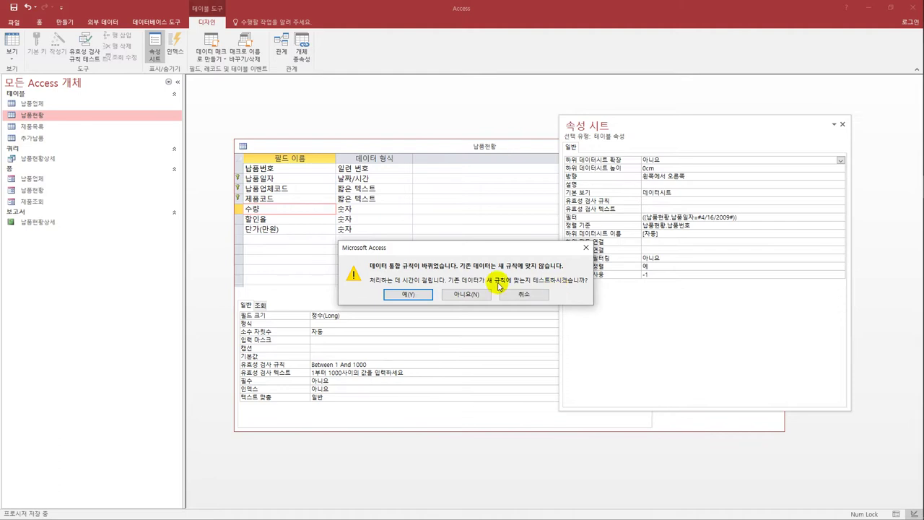
left_click(418, 299)
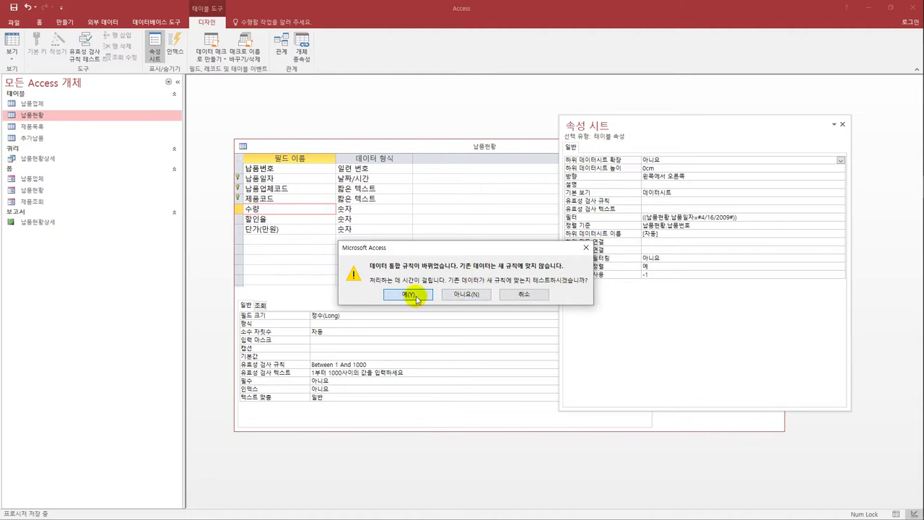
left_click(842, 125)
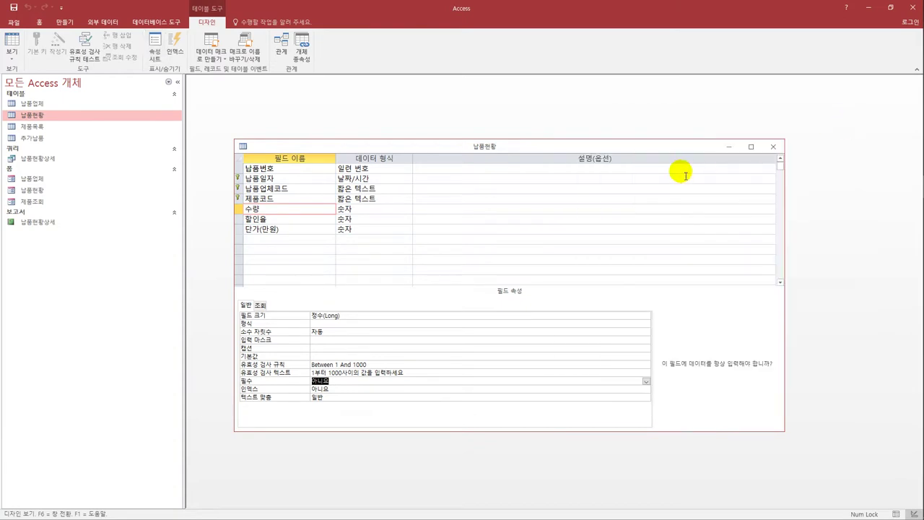
left_click(773, 147)
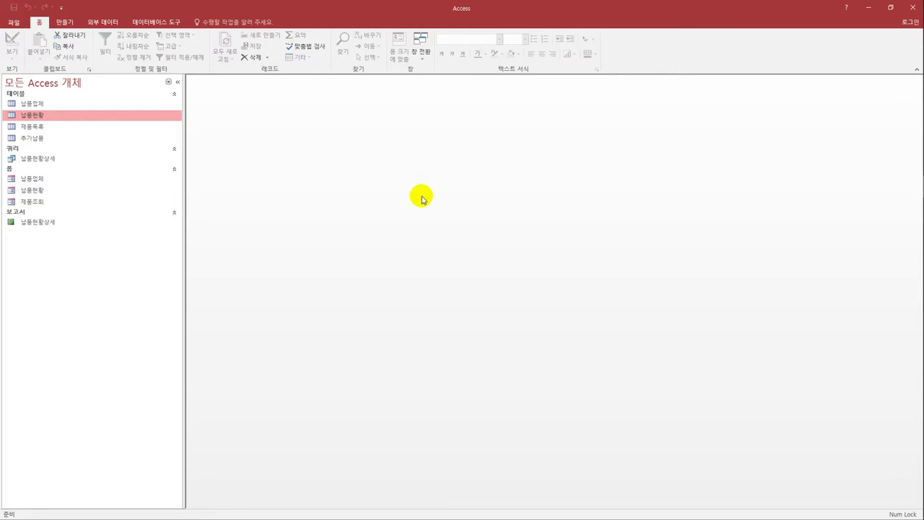
Step: Open the 납품업체 table in Design View and shrink its window within the workspace
left_click(94, 106)
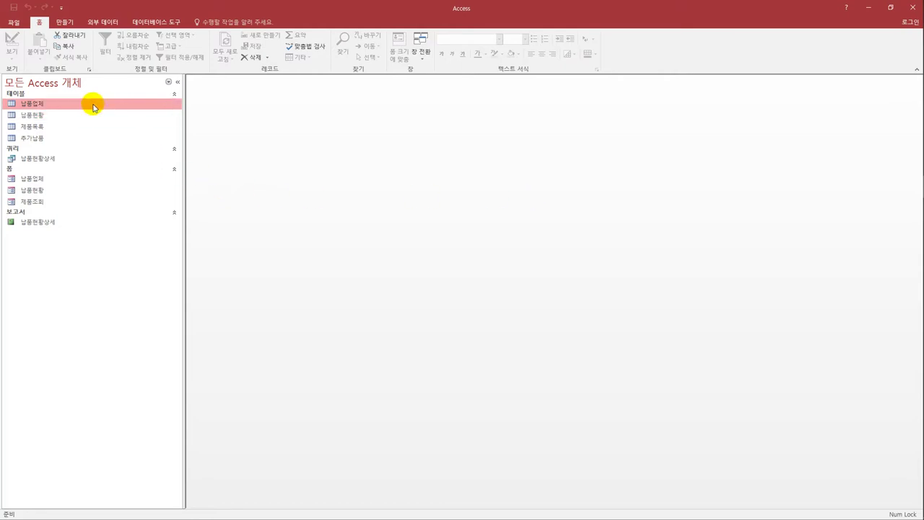
right_click(77, 106)
left_click(99, 120)
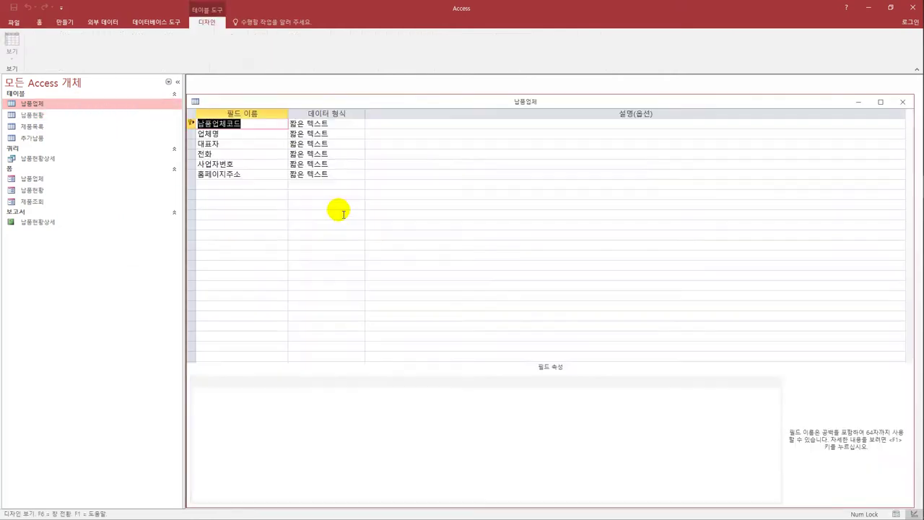
left_click_drag(189, 96, 254, 133)
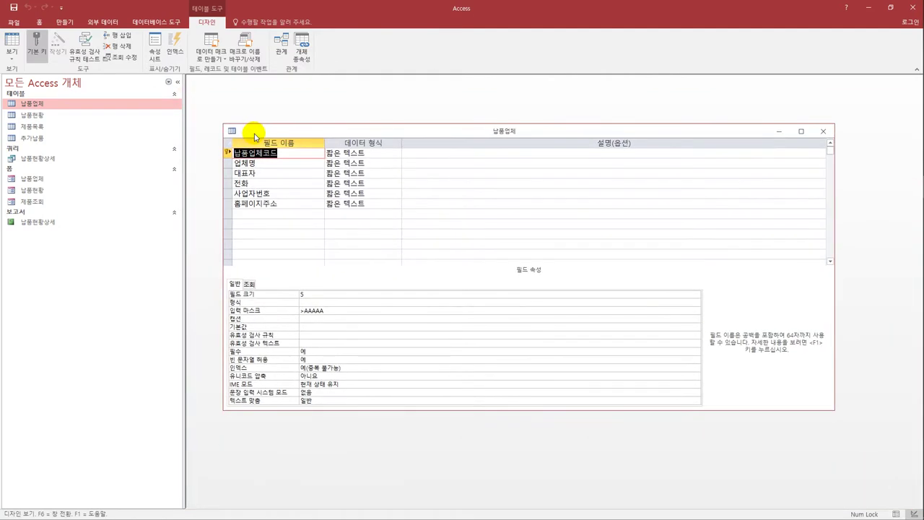
left_click(272, 194)
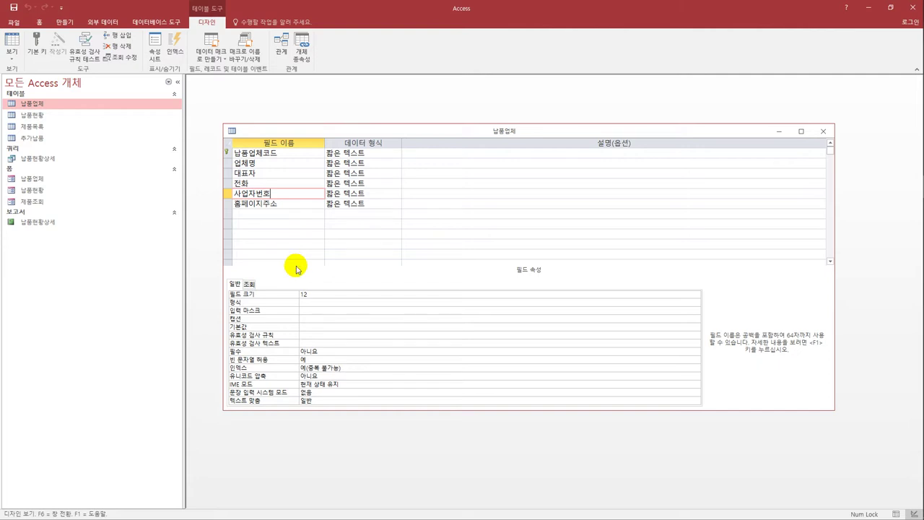
left_click(315, 320)
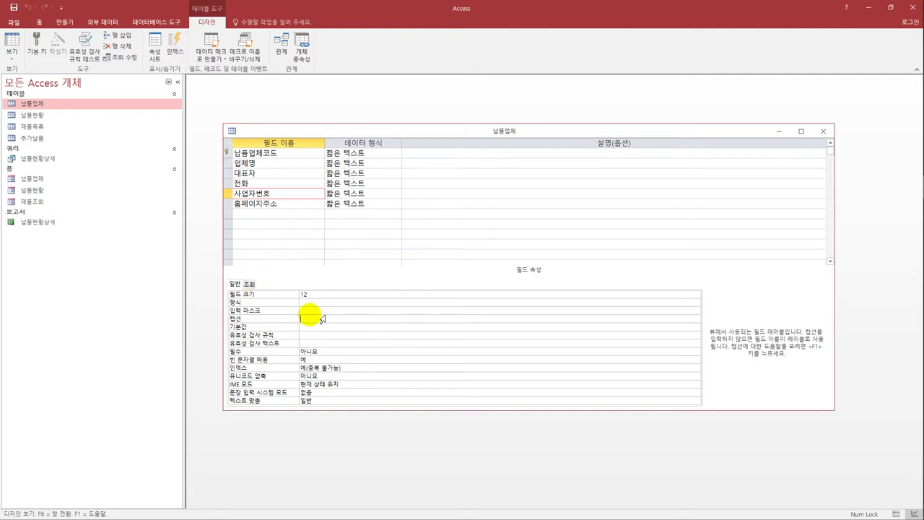
left_click(316, 313)
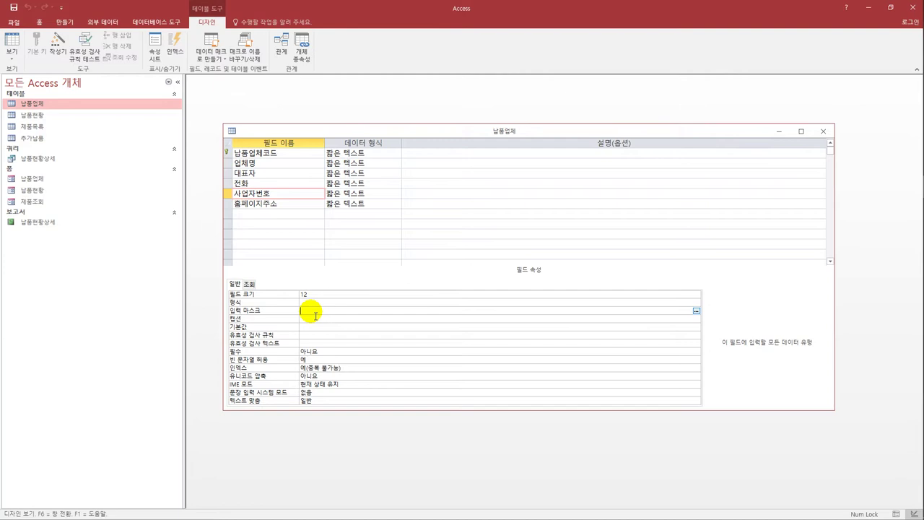
type("000-")
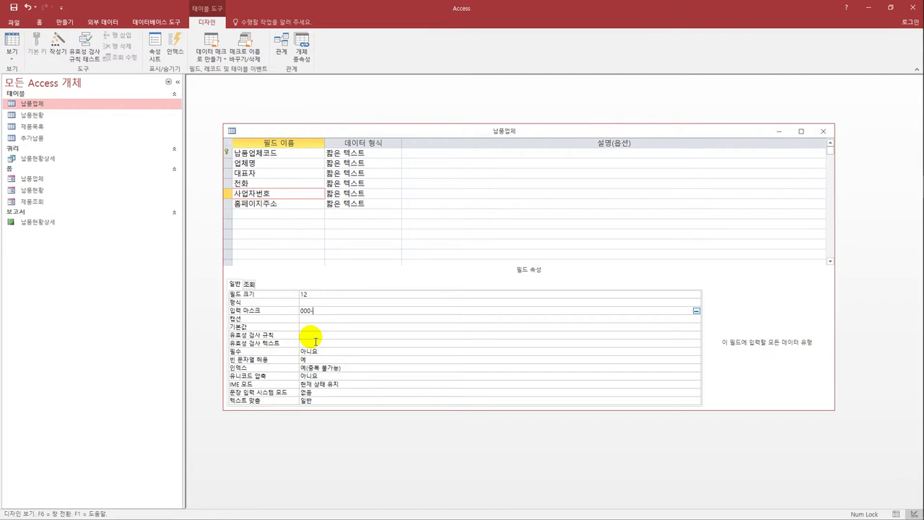
type("00-00000")
type(";0;")
type("_")
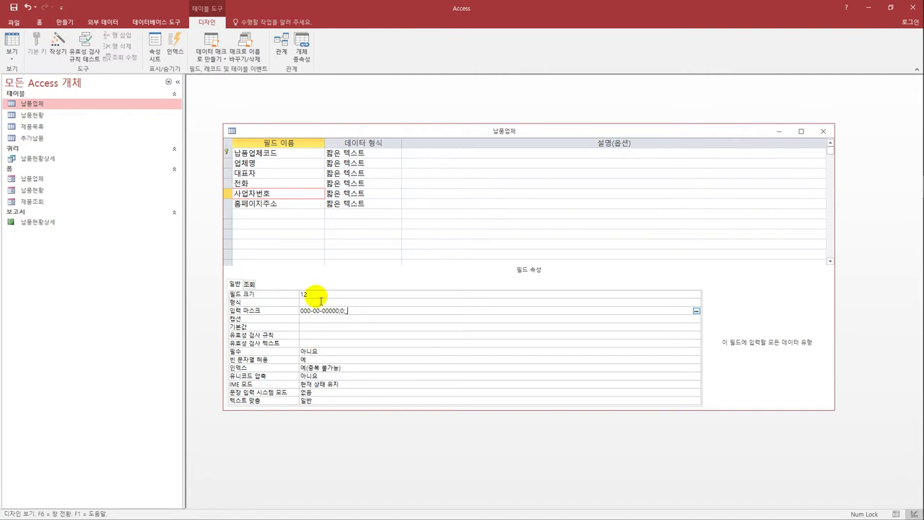
Step: Change the 홈페이지주소 field's data type to 하이퍼링크, and save and close the 납품업체 table
left_click(281, 203)
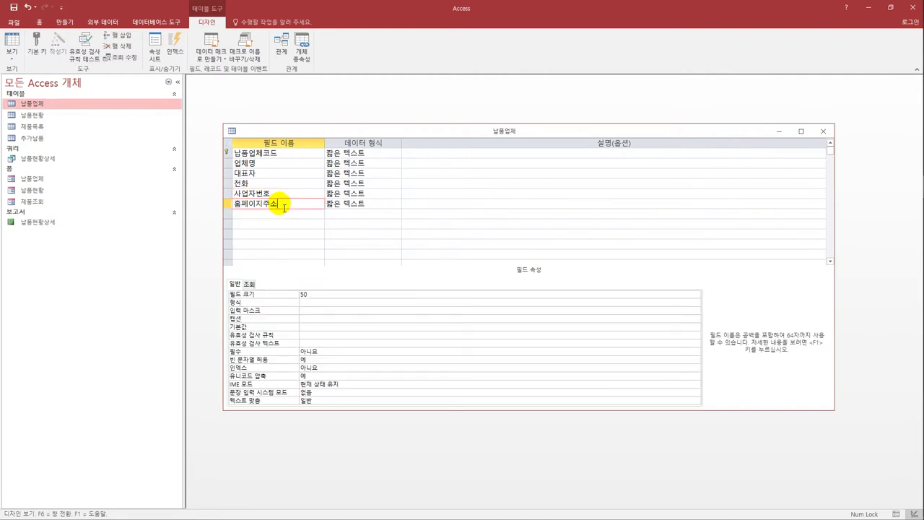
left_click(366, 205)
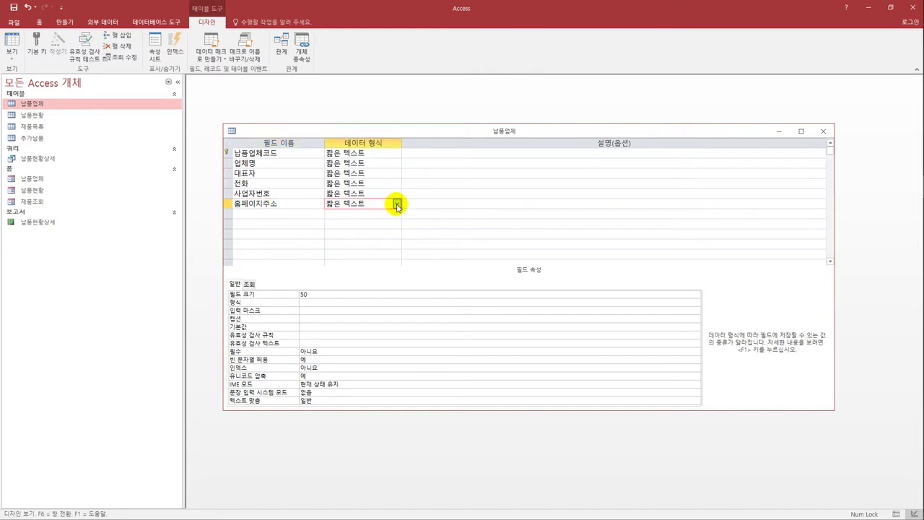
left_click(397, 205)
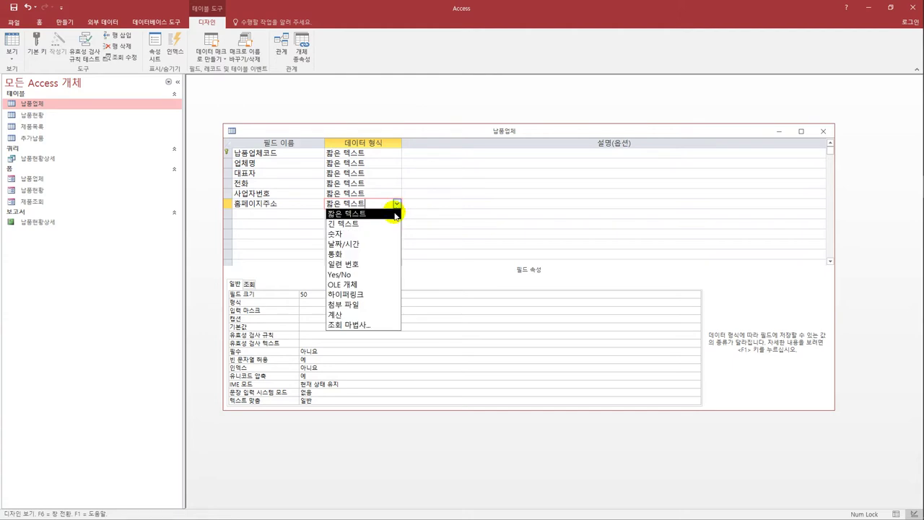
left_click(374, 296)
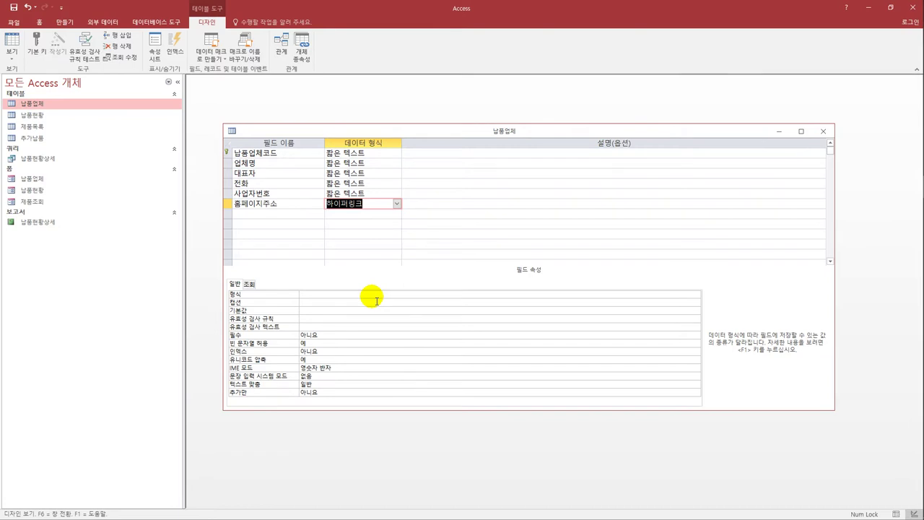
left_click(13, 7)
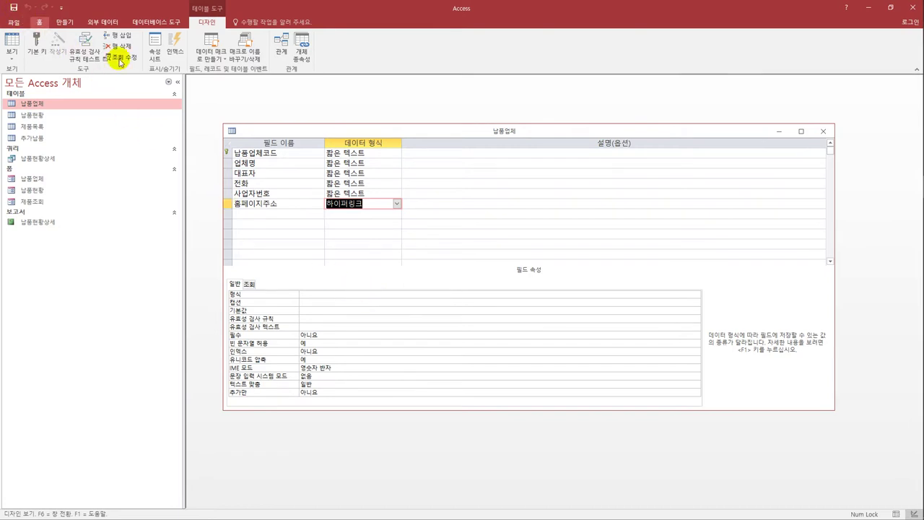
left_click(823, 131)
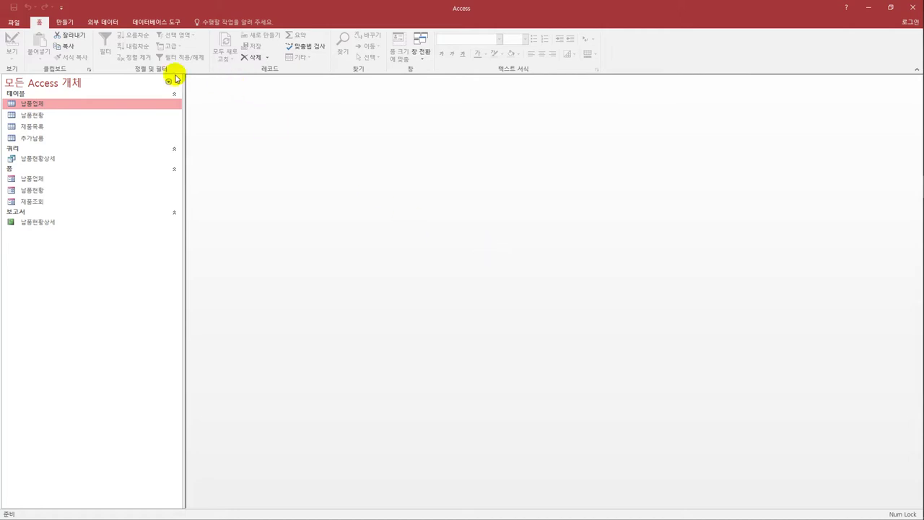
Step: Create a new query in Design View with the 추가납품 table and enlarge its field list to show all fields
left_click(70, 25)
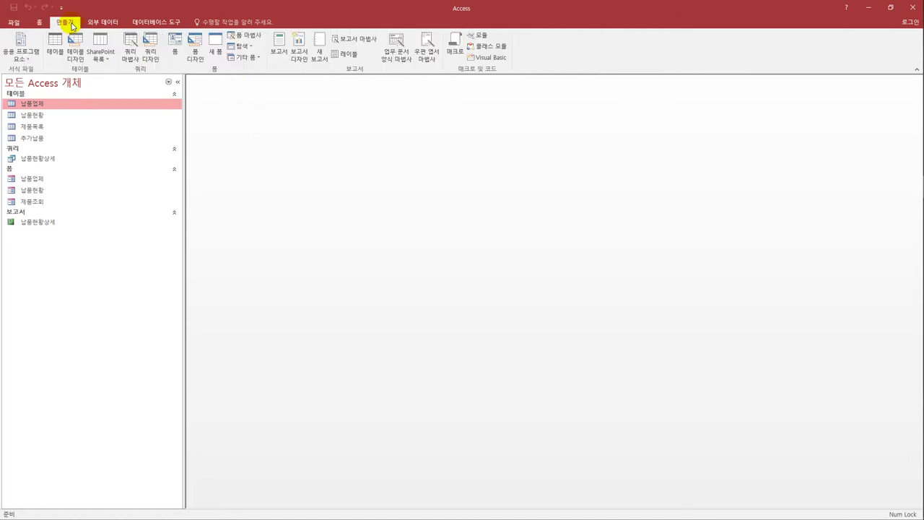
left_click(151, 52)
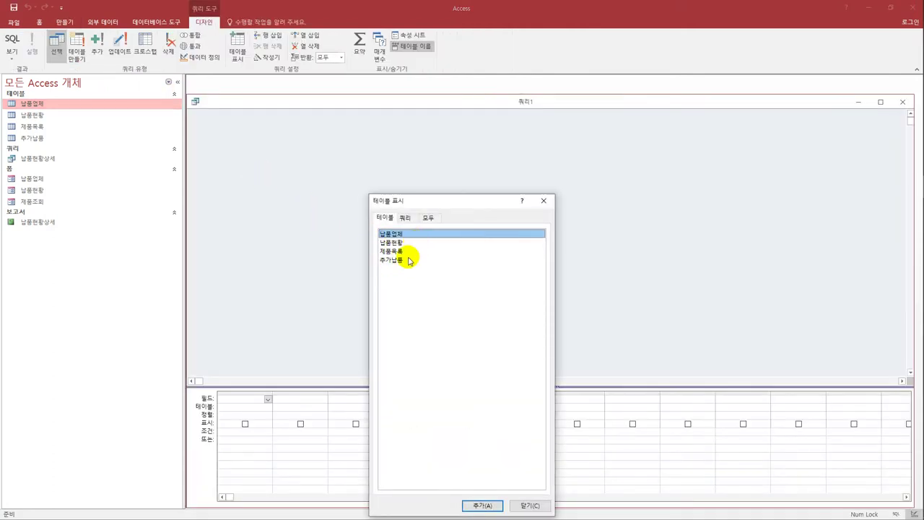
double_click(408, 260)
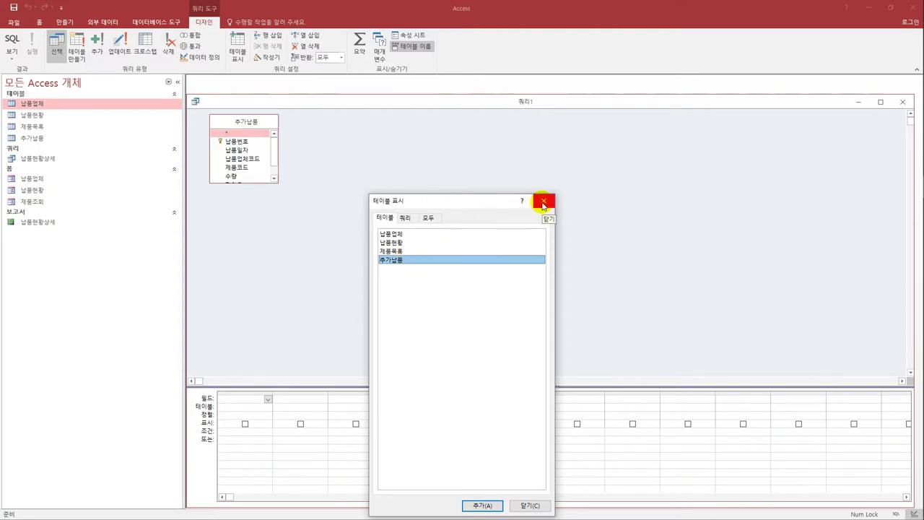
left_click(543, 204)
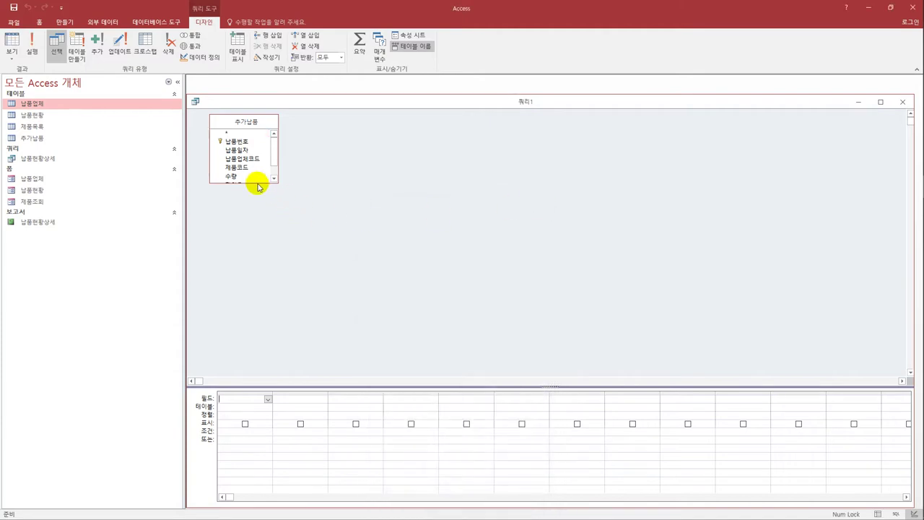
left_click_drag(258, 186, 255, 226)
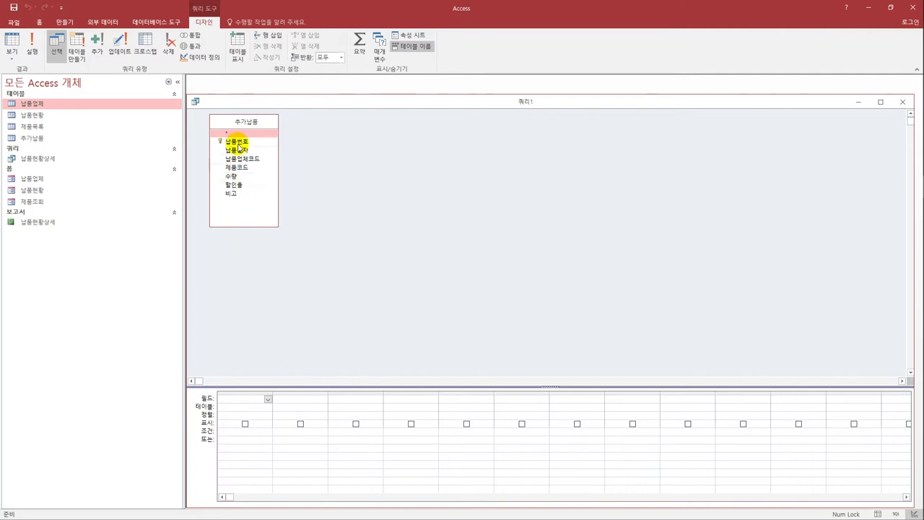
Step: Add the 납품일자, 납품업체코드, 제품코드, 수량 and 할인율 fields of 추가납품 to the query grid
double_click(238, 150)
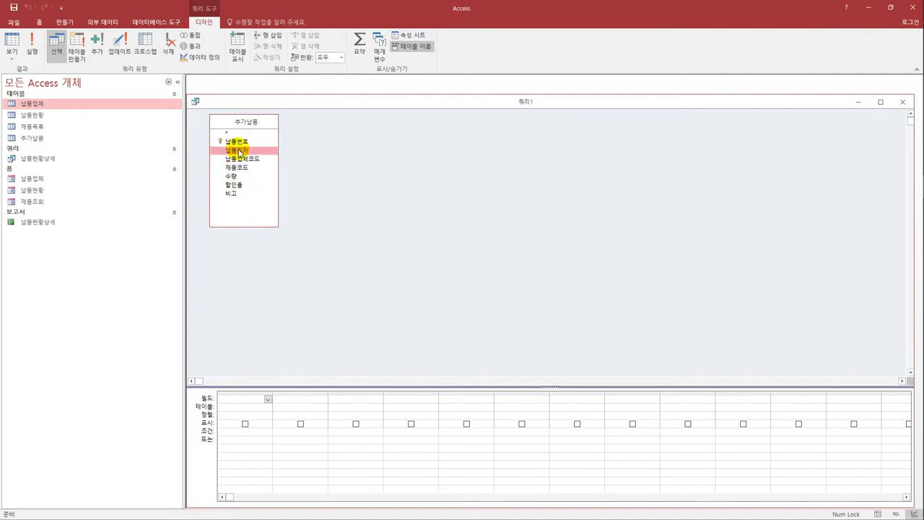
double_click(243, 160)
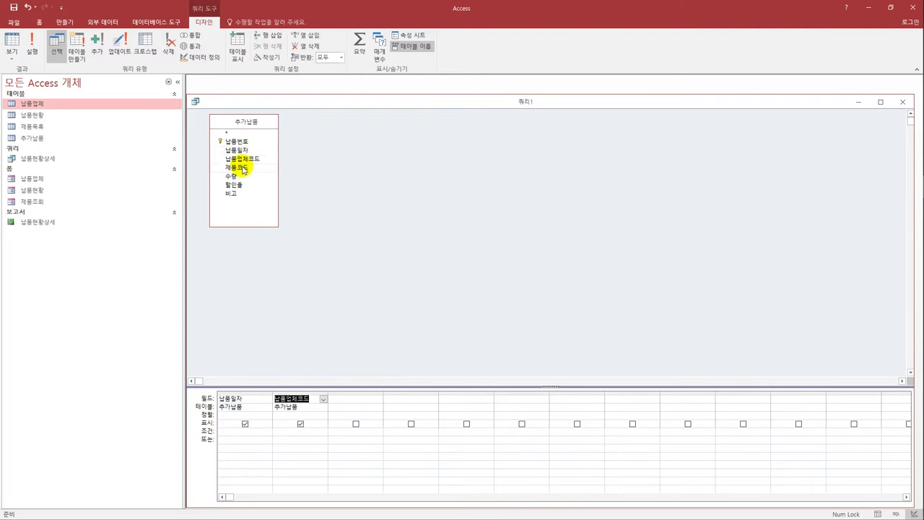
double_click(241, 168)
double_click(241, 177)
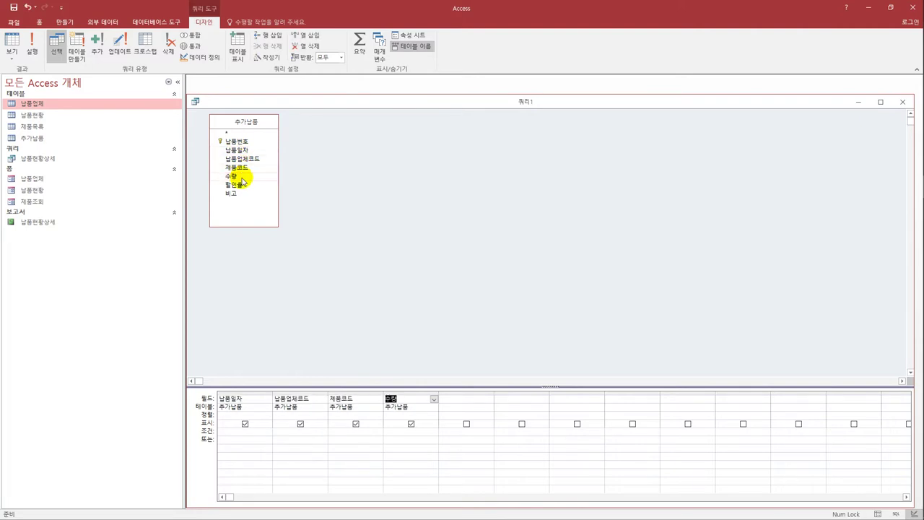
double_click(240, 185)
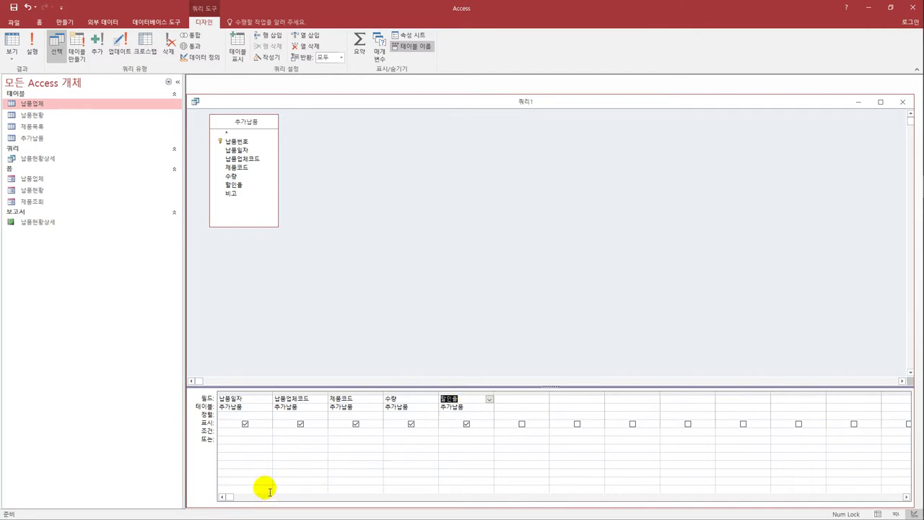
Step: Set the criteria of the 납품일자 column to >=#2009-01-01#
left_click(245, 431)
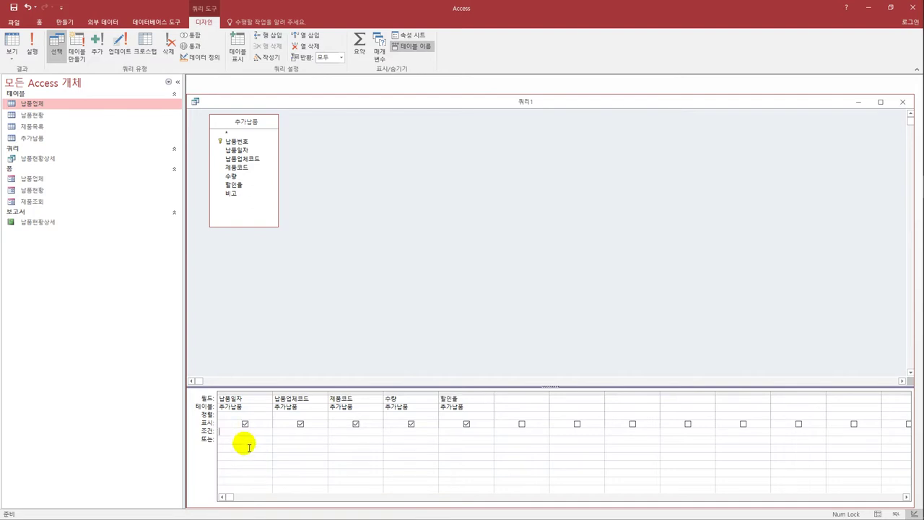
type(">=")
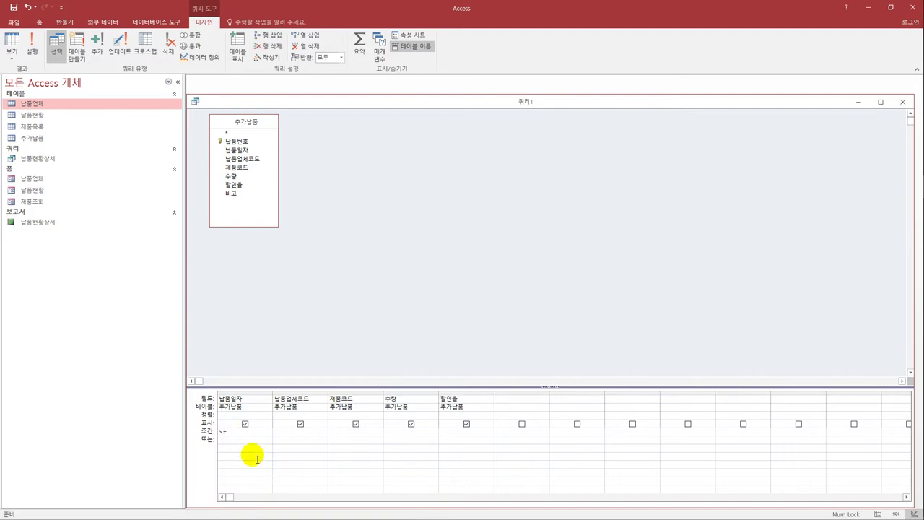
type("#2009-01-01#")
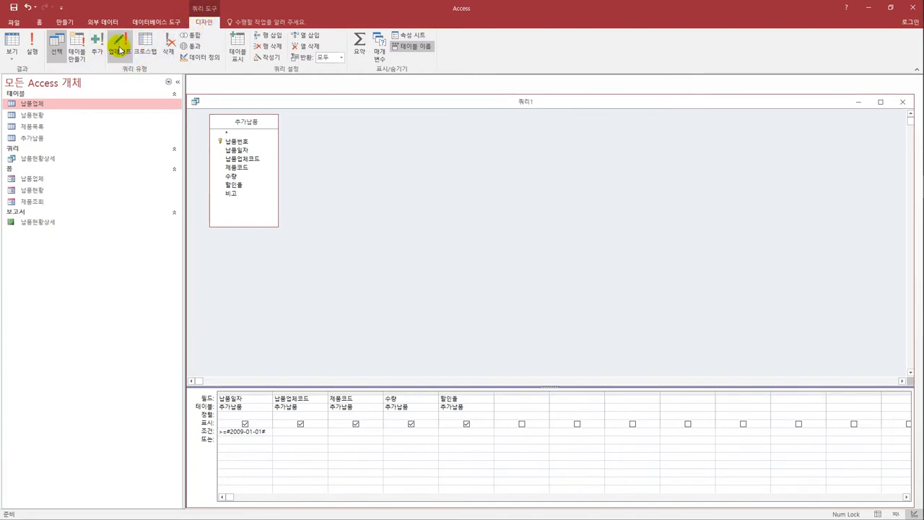
Step: Convert the query to an append query that adds its records to the 납품현황 table in the current database
left_click(94, 52)
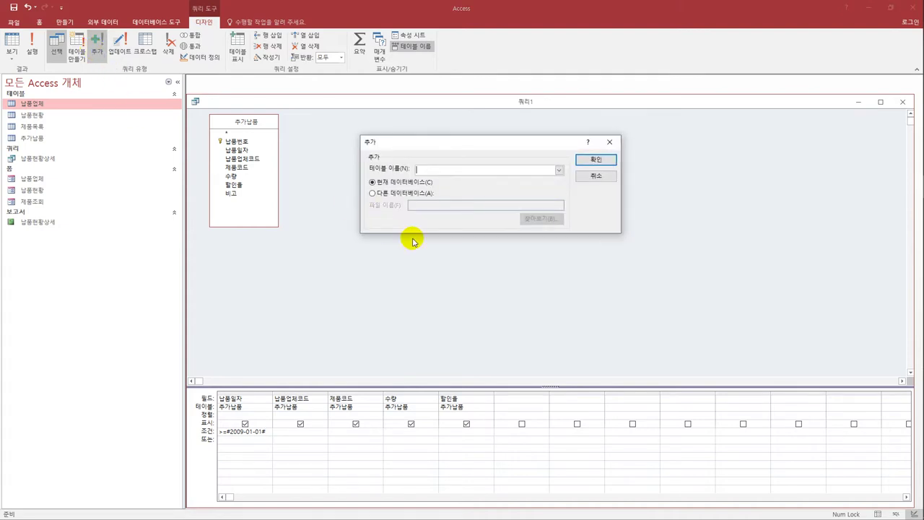
left_click(560, 170)
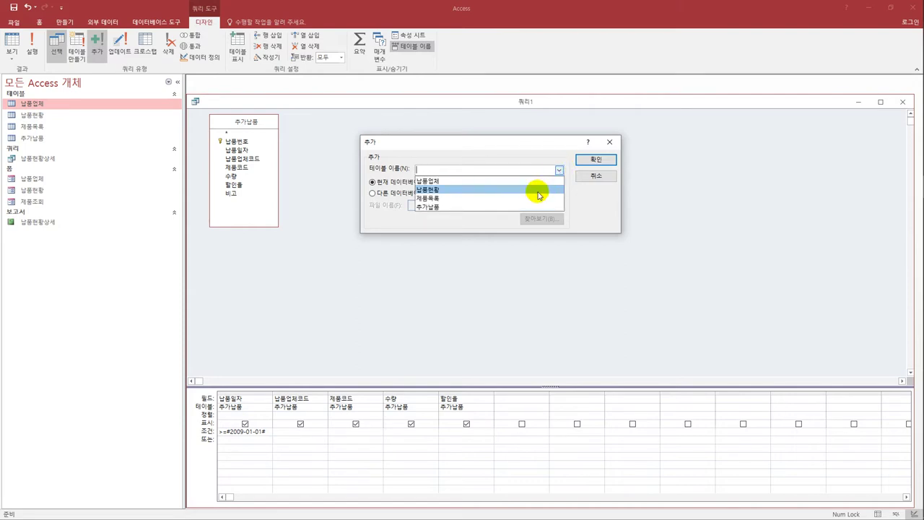
left_click(537, 190)
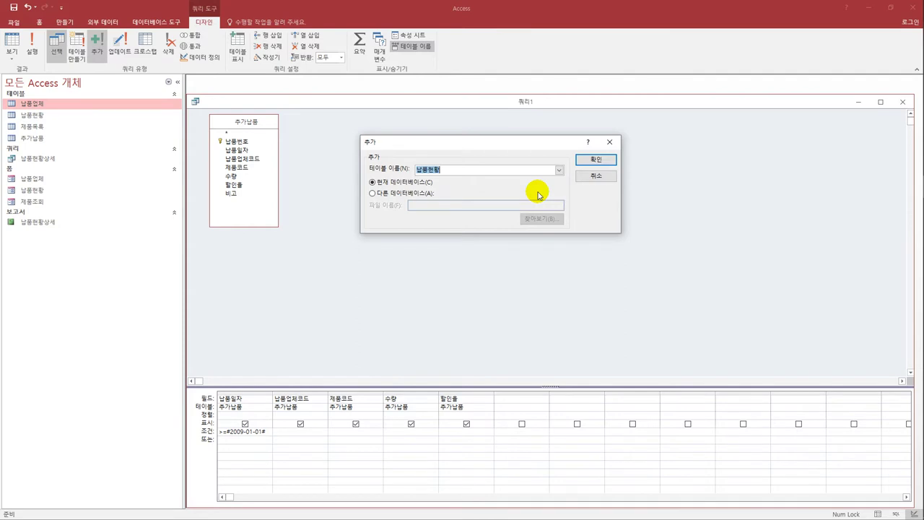
left_click(587, 161)
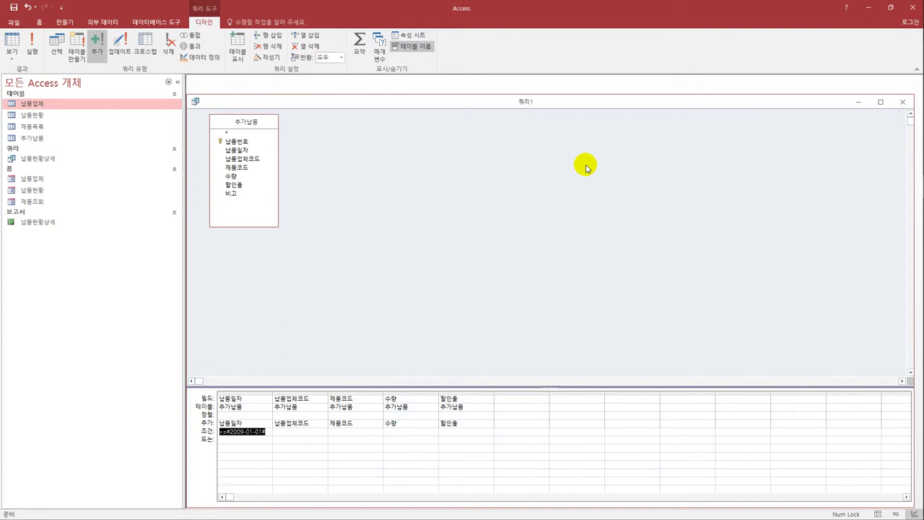
Step: Save the append query as 2009년도납품추가 and close it
left_click(14, 7)
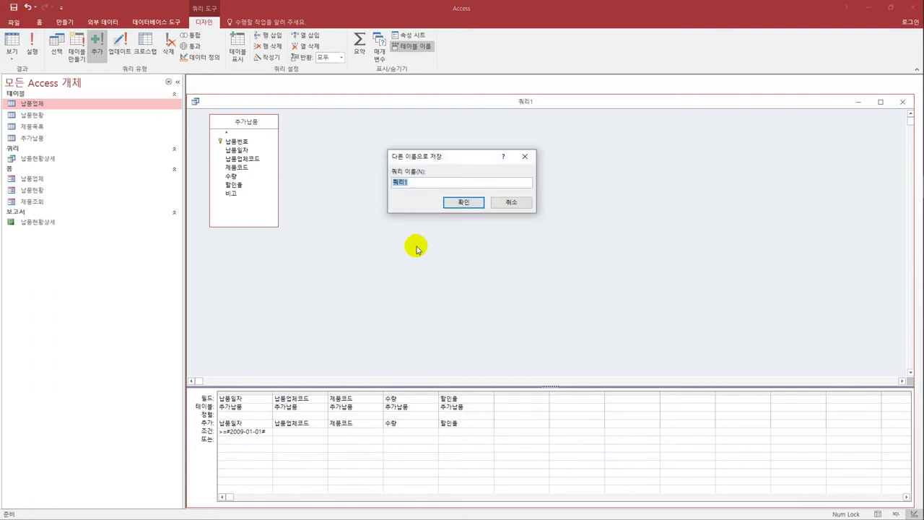
type("2009년")
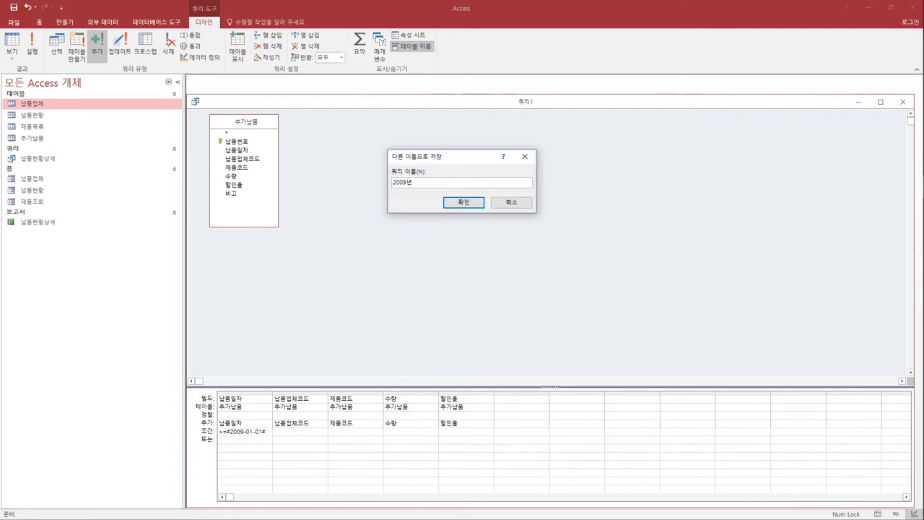
type("도납품추가")
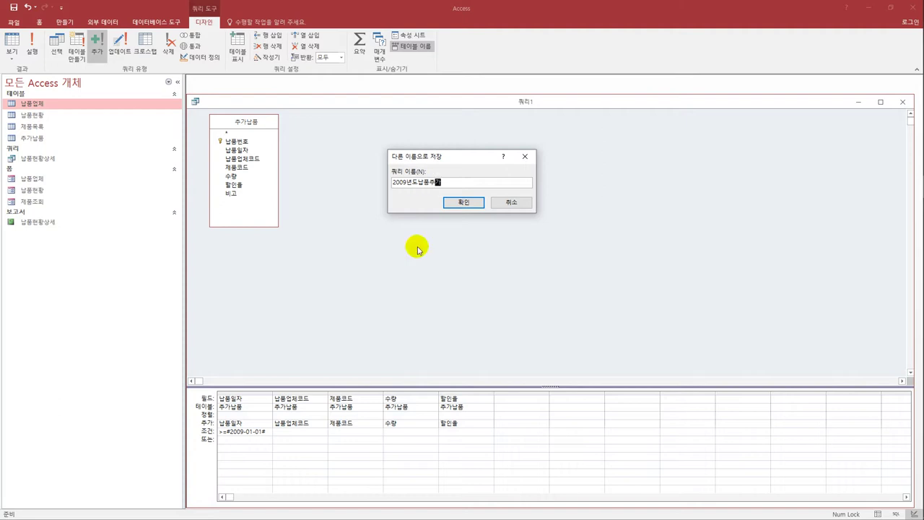
left_click(477, 202)
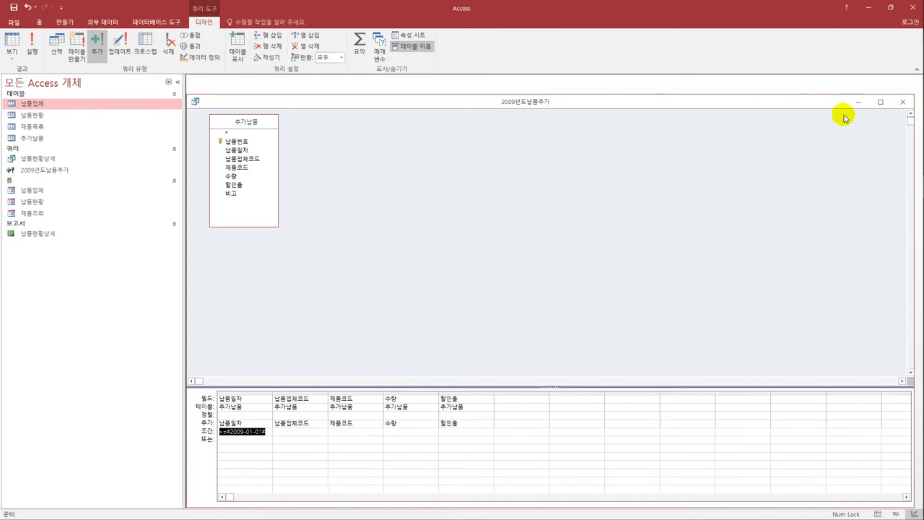
left_click(902, 102)
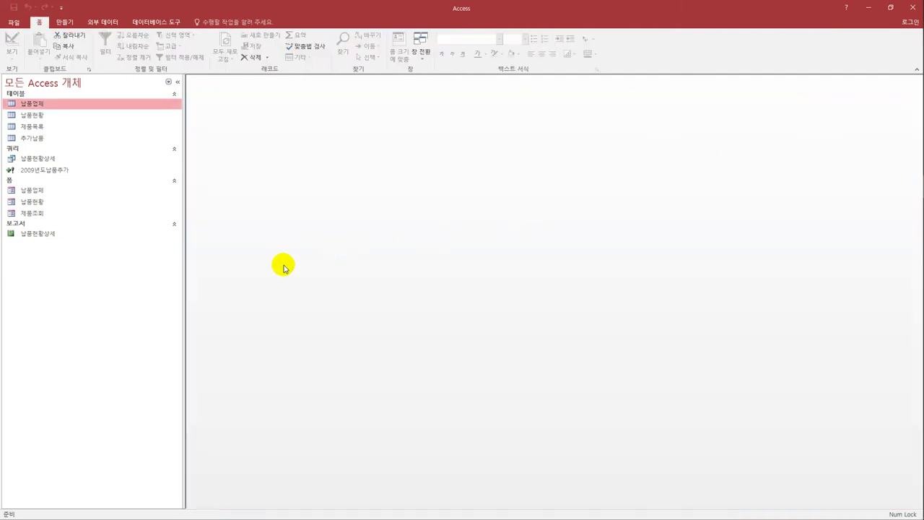
Step: Run the 2009년도납품추가 query and accept appending its rows
left_click(32, 170)
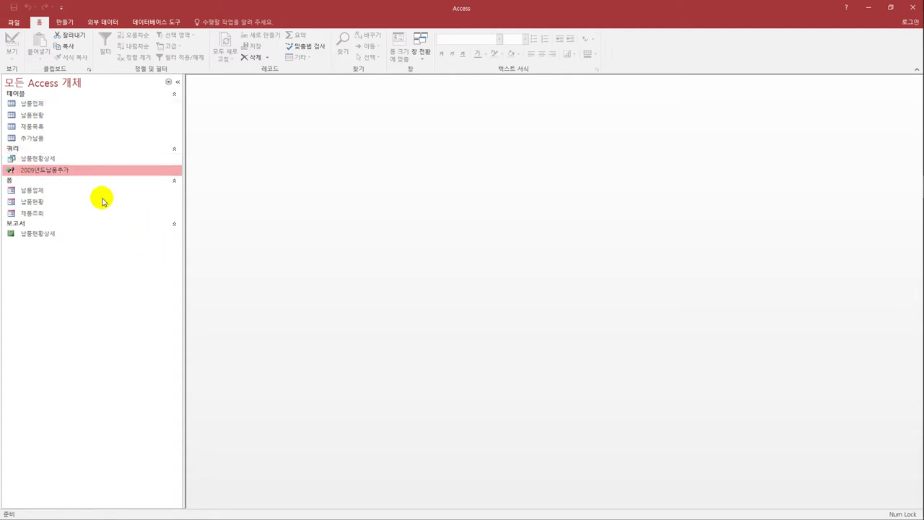
double_click(64, 170)
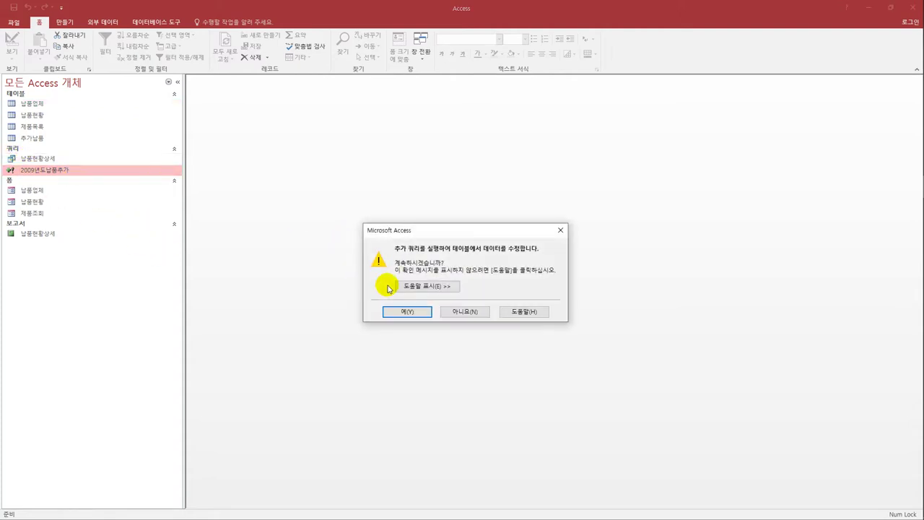
left_click(395, 316)
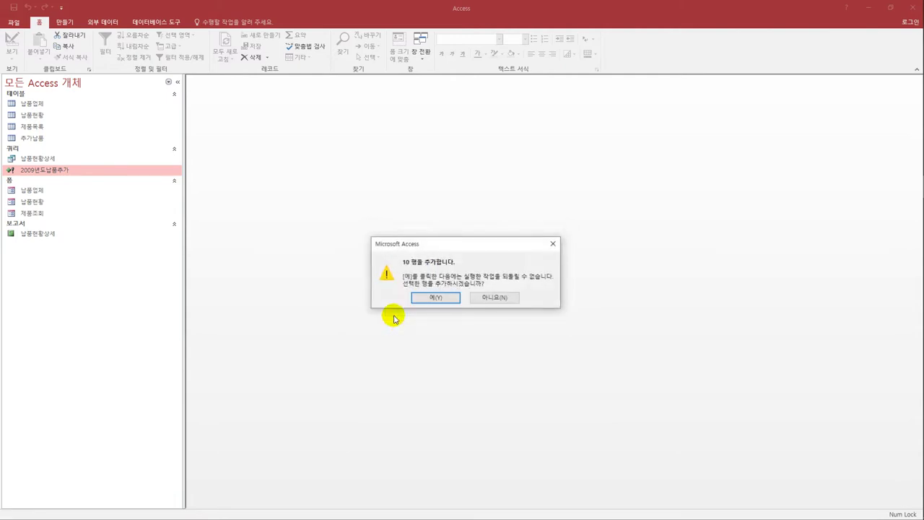
left_click(434, 299)
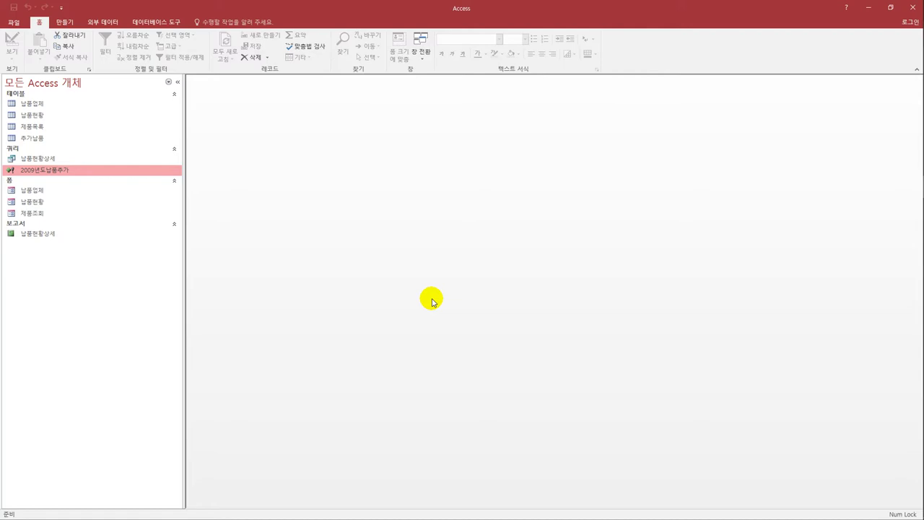
Step: Open the Relationships window and add the 납품현황, 납품업체 and 제품목록 tables to it
left_click(171, 23)
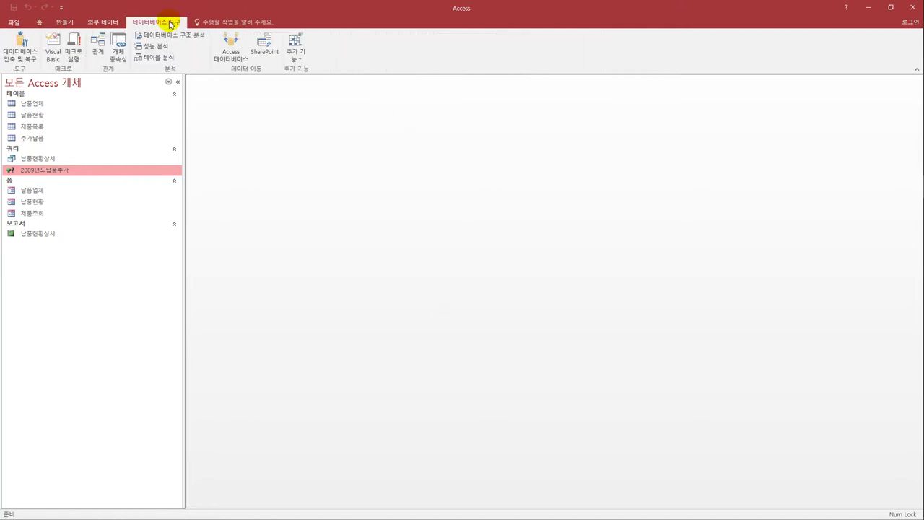
left_click(98, 51)
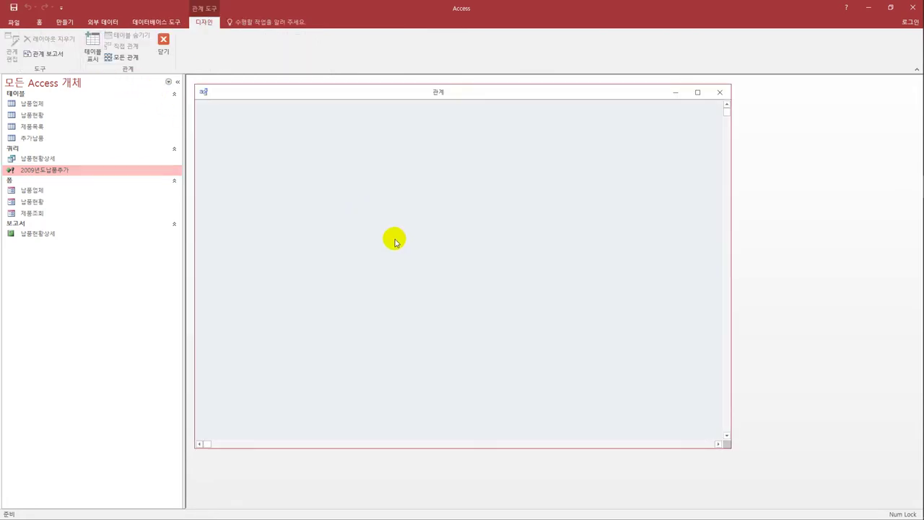
left_click(93, 49)
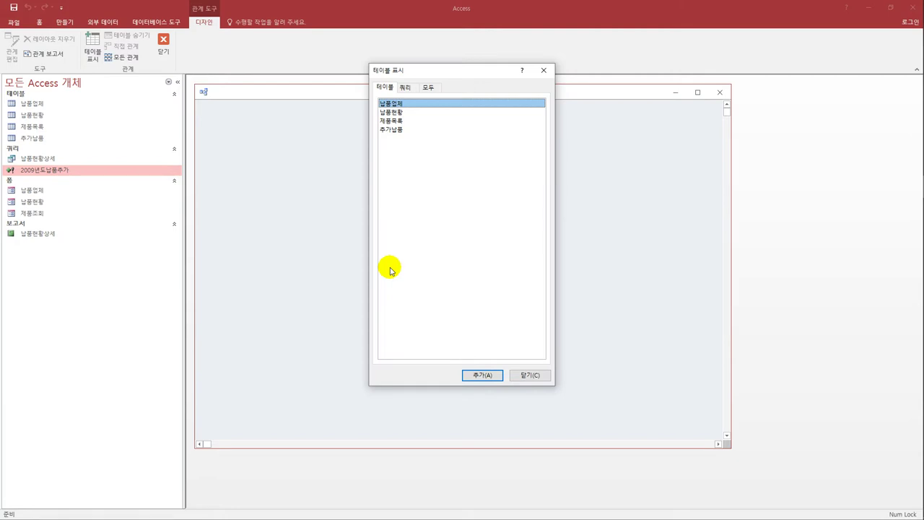
double_click(403, 113)
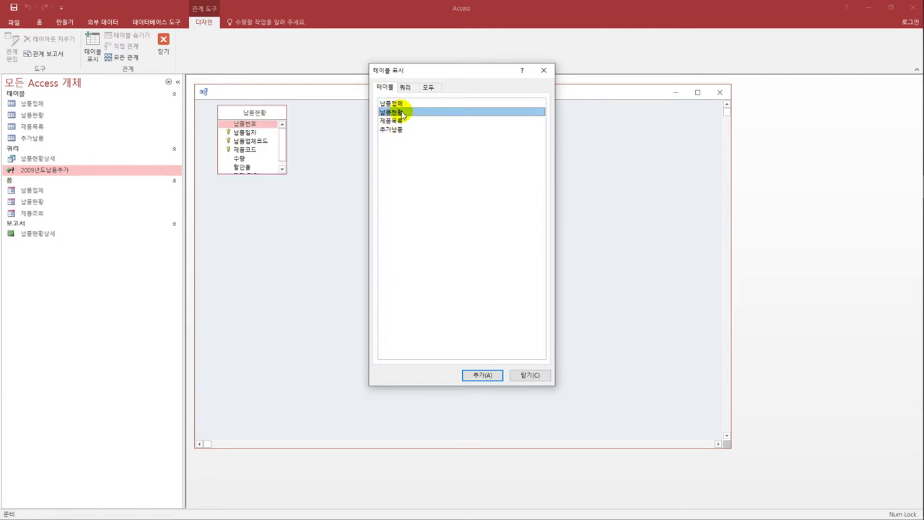
double_click(413, 105)
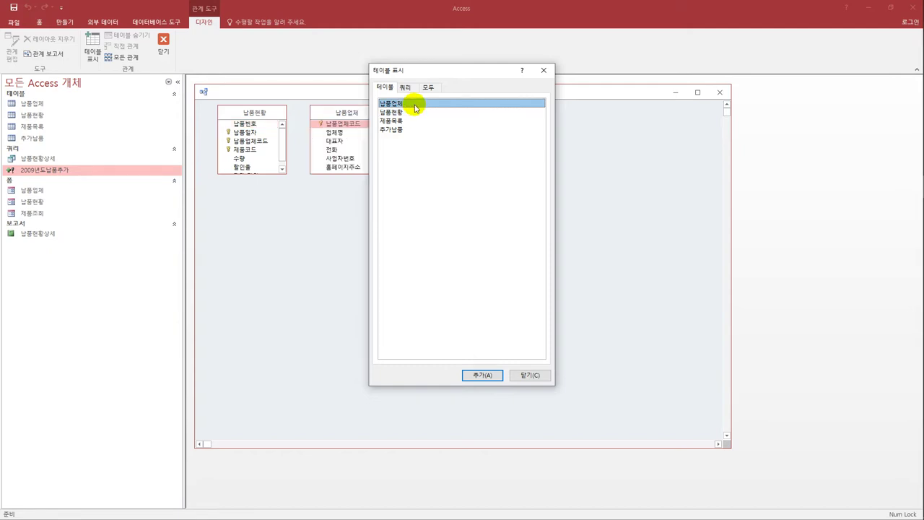
double_click(416, 122)
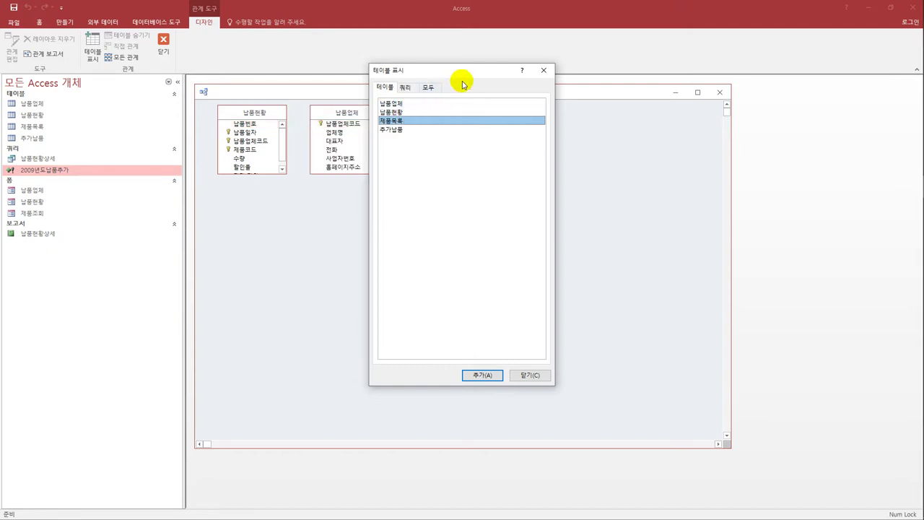
left_click(543, 71)
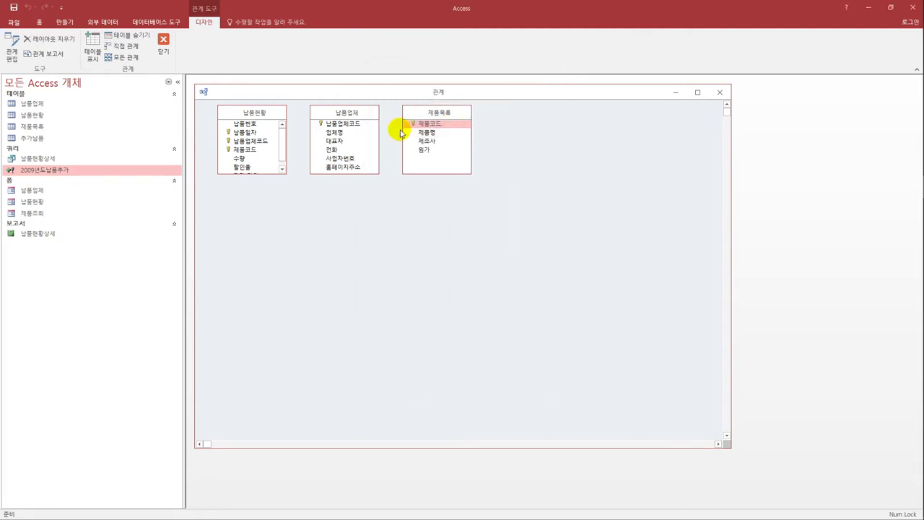
Step: Enlarge the 납품현황 field list to show all fields and arrange it between 납품업체 and 제품목록
left_click_drag(275, 174, 278, 212)
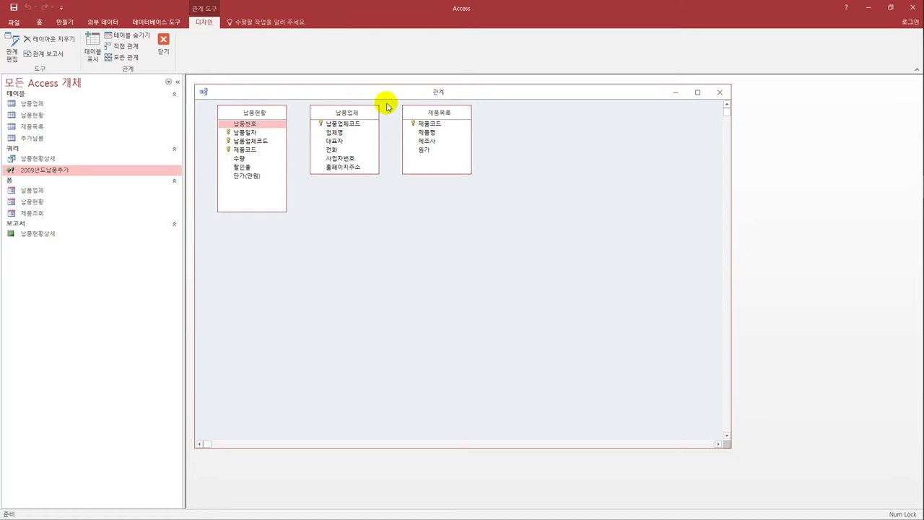
left_click_drag(253, 112, 387, 160)
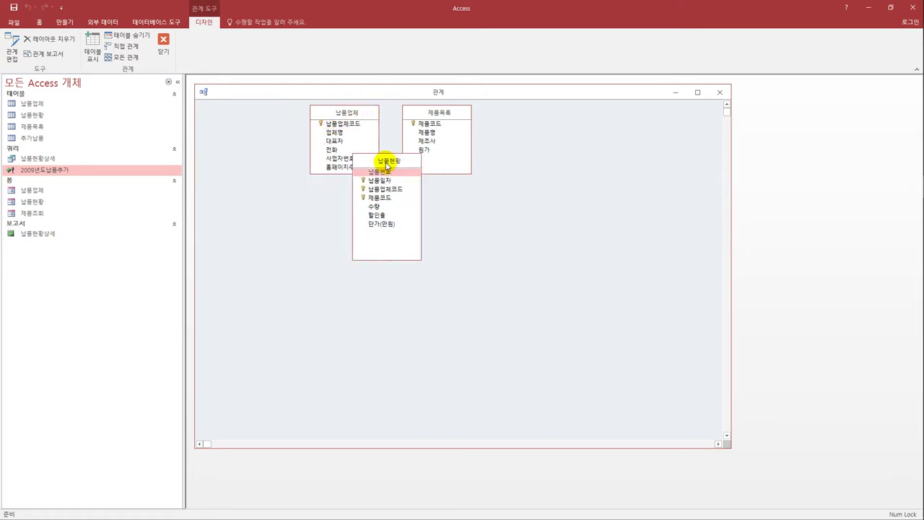
left_click_drag(354, 117, 258, 120)
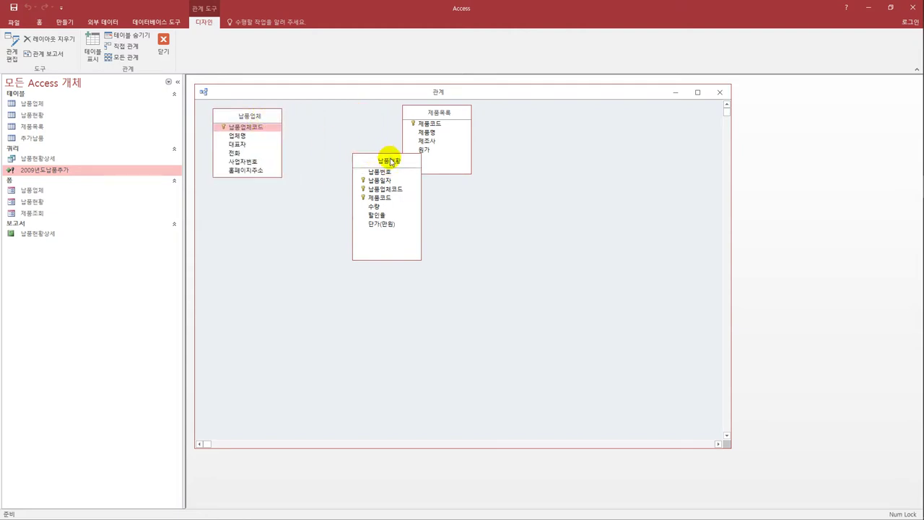
left_click_drag(406, 164, 377, 127)
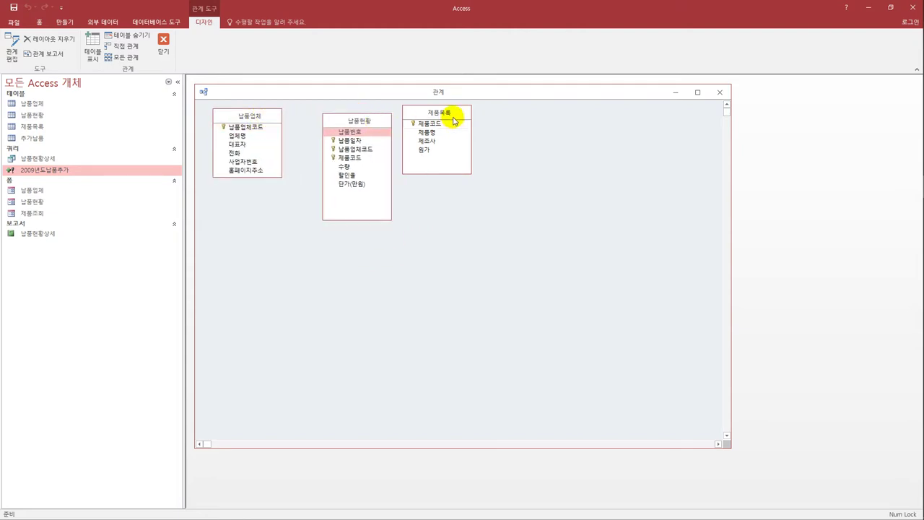
left_click_drag(456, 114, 489, 122)
left_click_drag(369, 122, 377, 118)
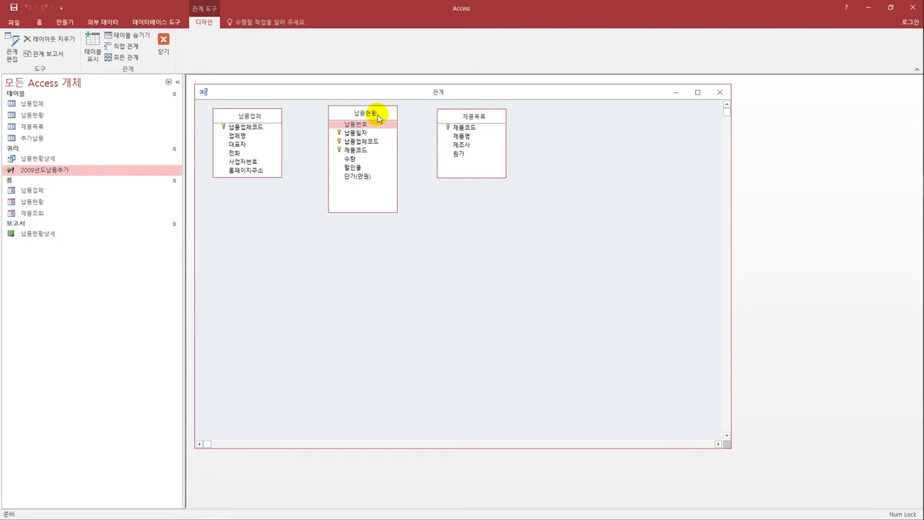
Step: Relate 납품업체 to 납품현황 on 납품업체코드, enforcing referential integrity and cascading updates to related fields
left_click(251, 130)
left_click_drag(251, 130, 364, 148)
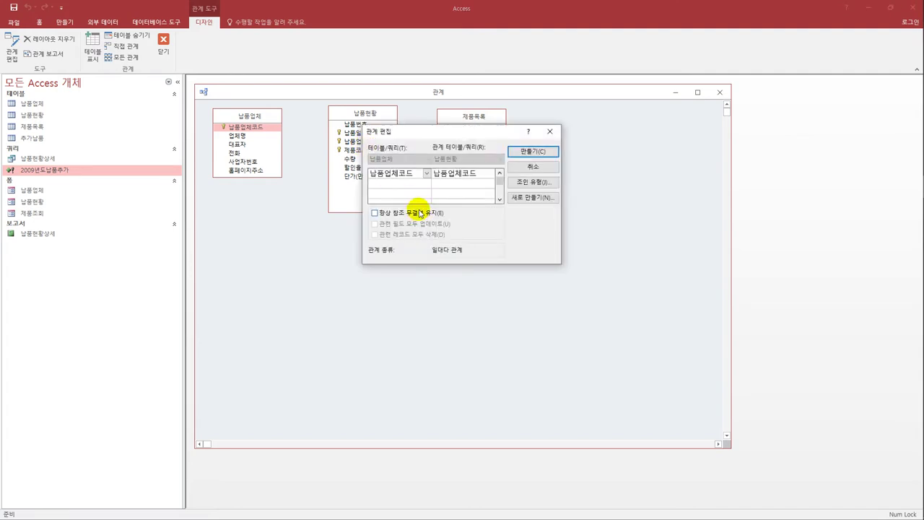
left_click_drag(424, 136, 376, 228)
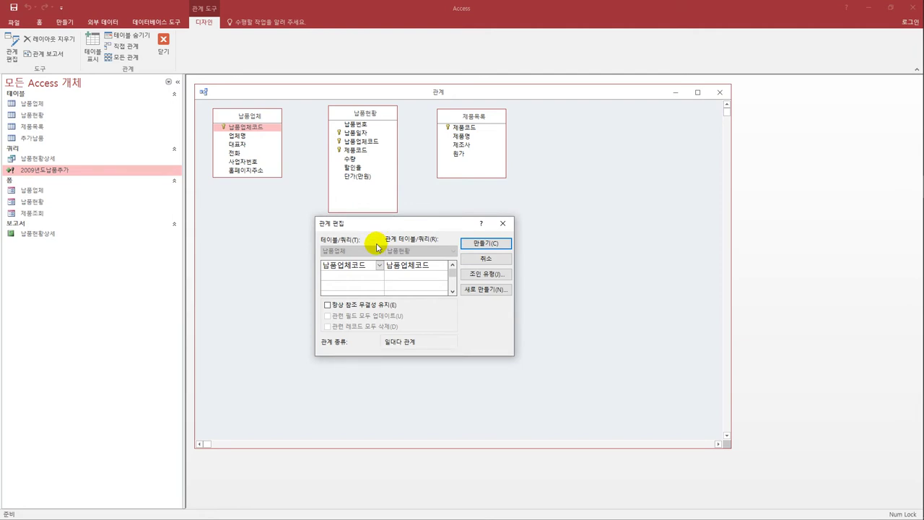
left_click(369, 306)
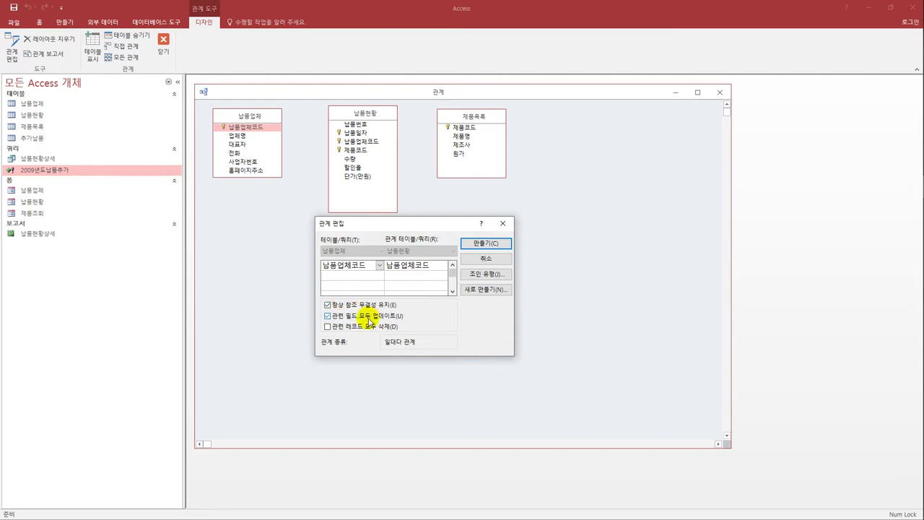
left_click(491, 244)
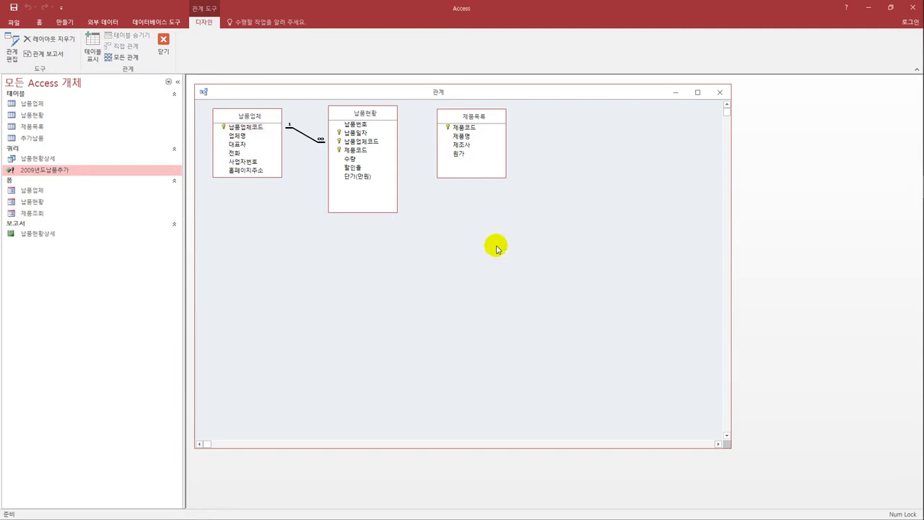
Step: Relate 제품목록 to 납품현황 on 제품코드 with referential integrity and cascading updates, and close the Relationships window
left_click(466, 129)
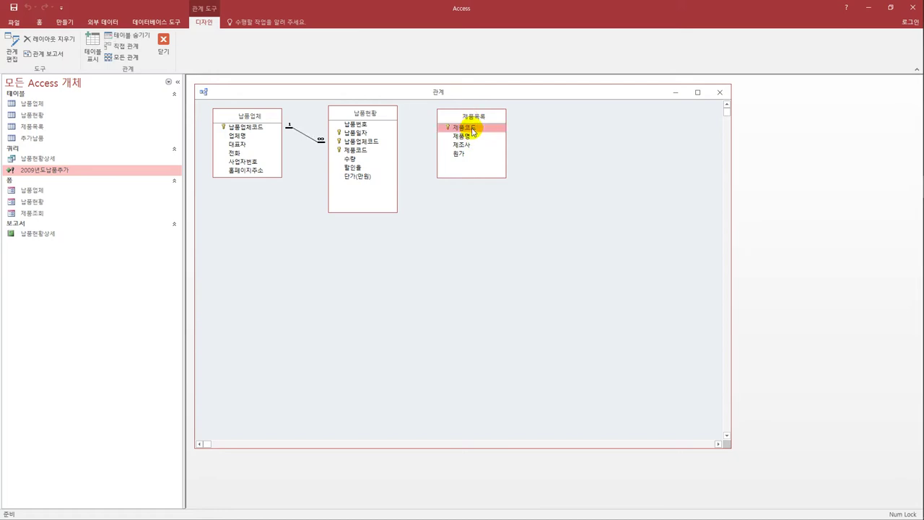
left_click_drag(466, 131, 359, 152)
left_click(388, 215)
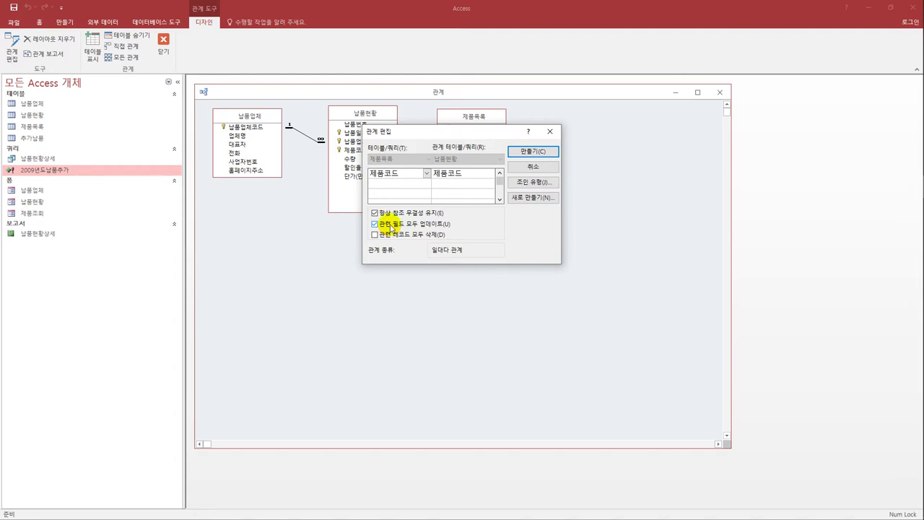
left_click(542, 151)
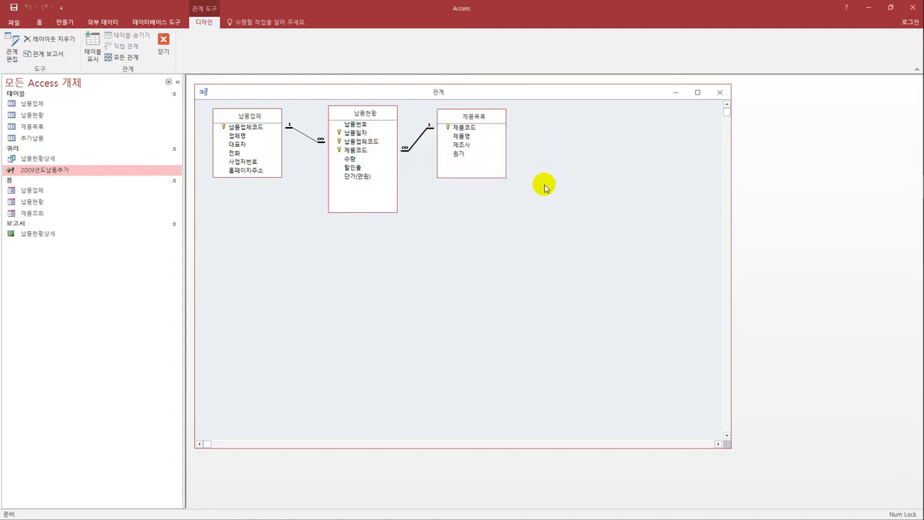
left_click(165, 48)
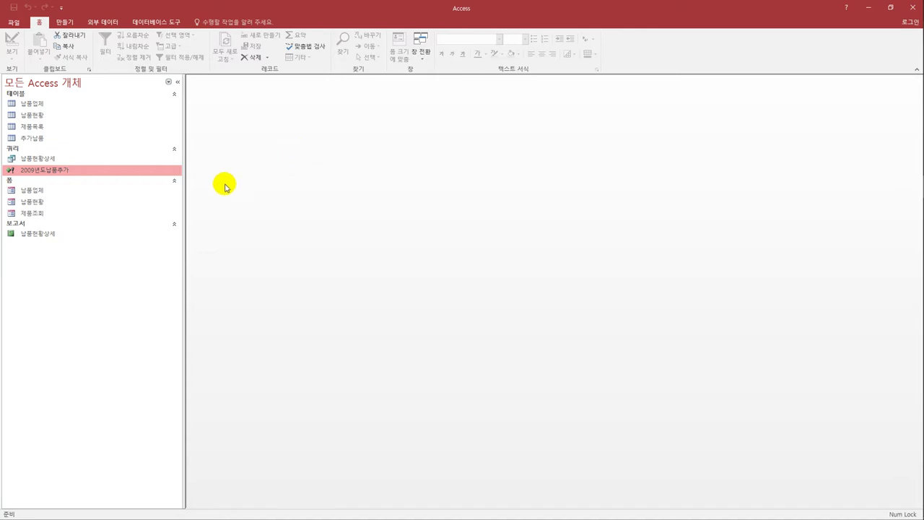
Step: Open the 제품조회 form in Design view and show the form's property sheet beside it
left_click(58, 215)
right_click(57, 215)
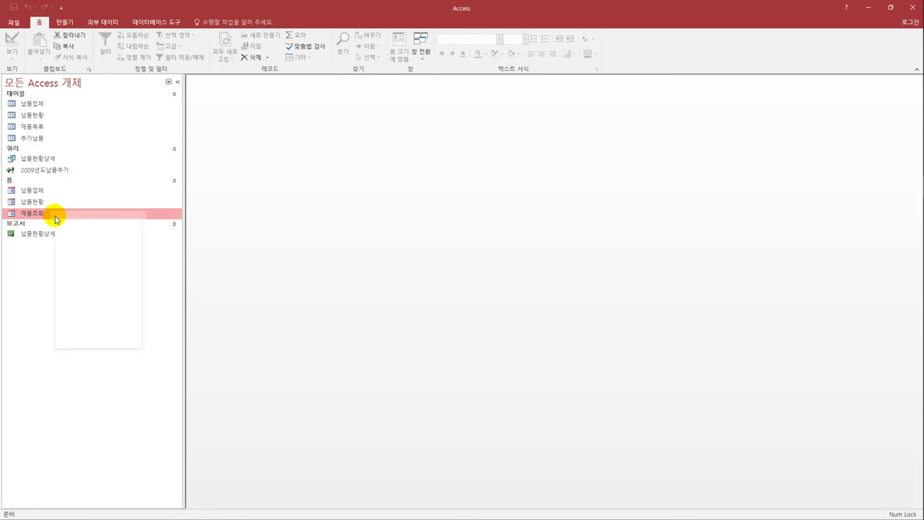
left_click(96, 250)
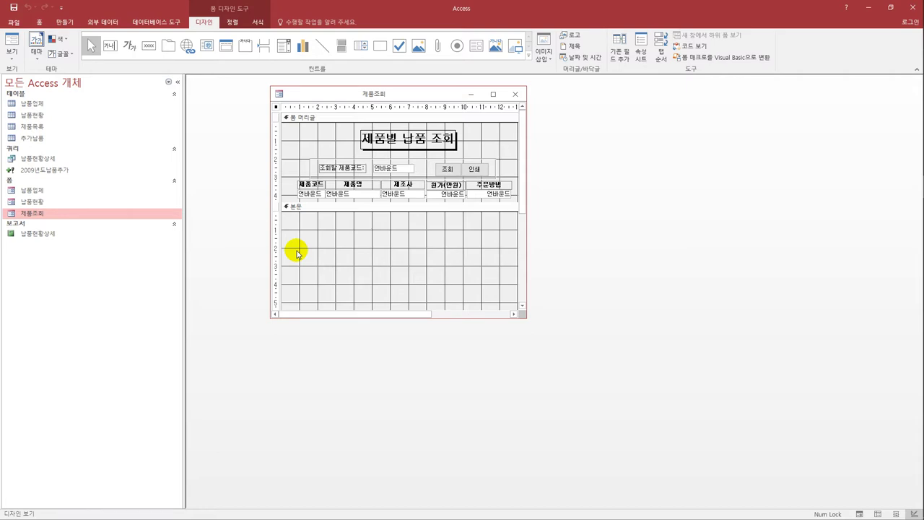
left_click_drag(329, 97, 294, 108)
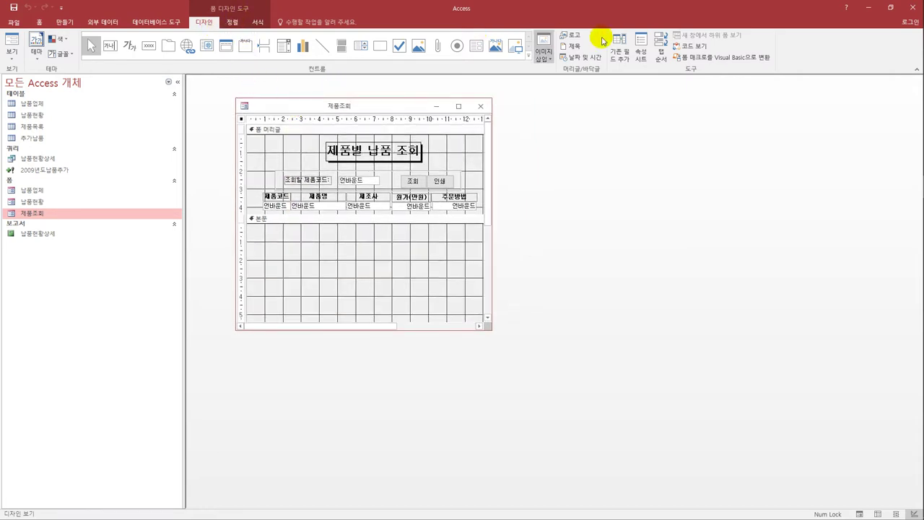
left_click(641, 50)
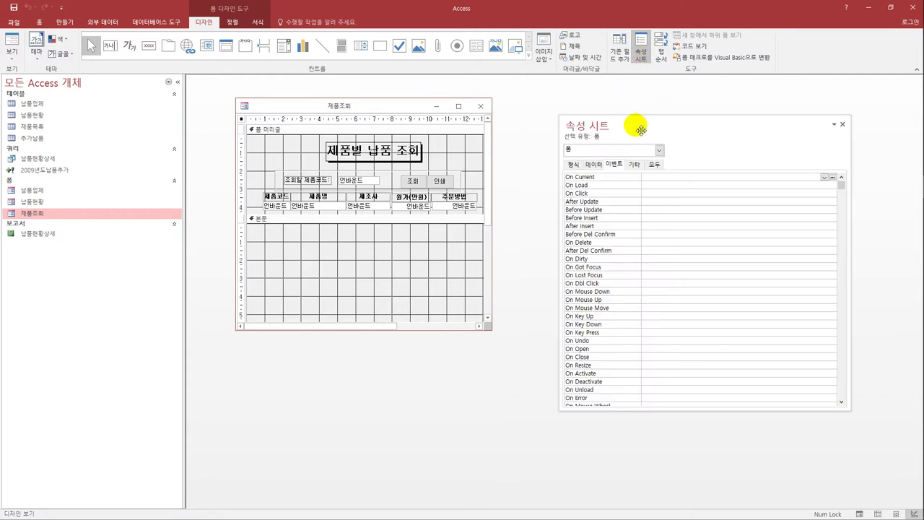
left_click_drag(640, 131, 598, 109)
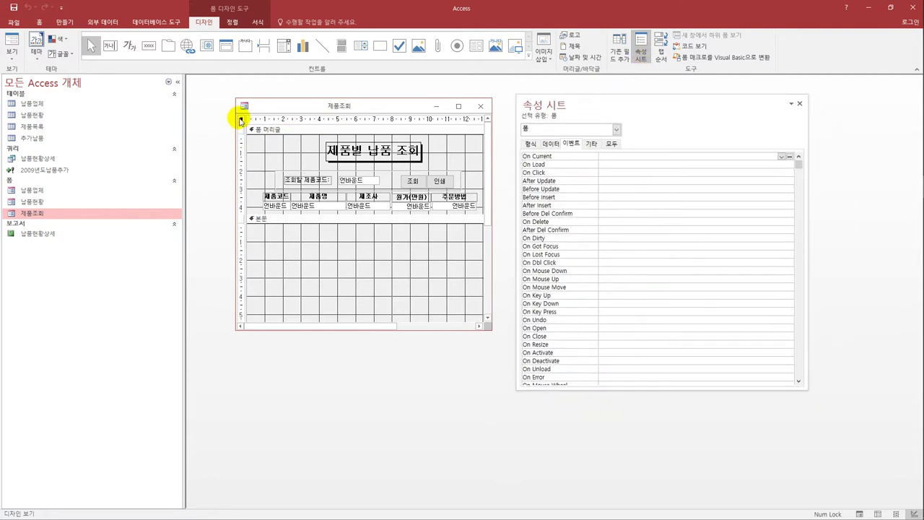
Step: Start building a query for the form's record source and add the 제품목록 table to it
left_click(550, 143)
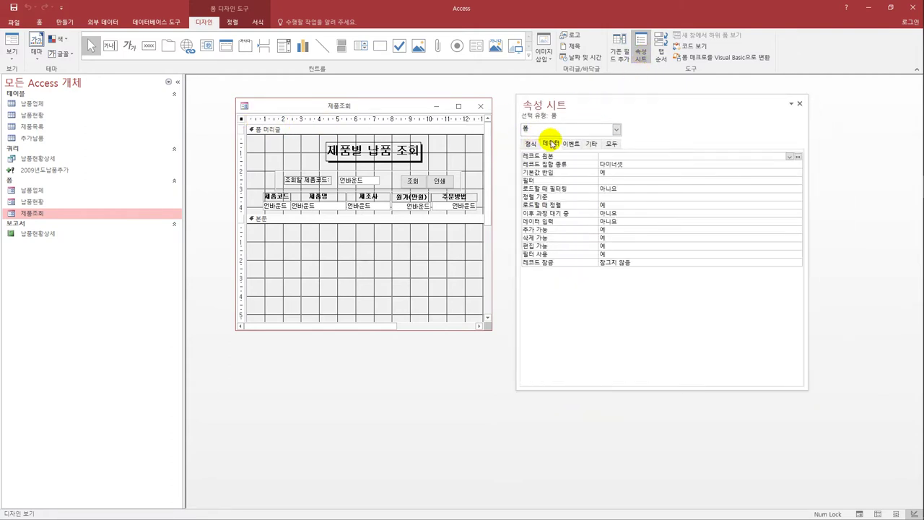
left_click(743, 157)
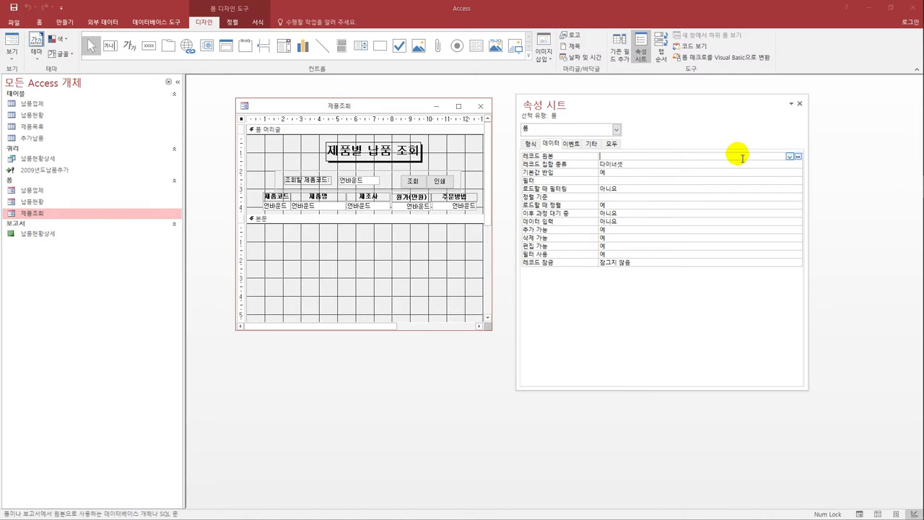
left_click(798, 157)
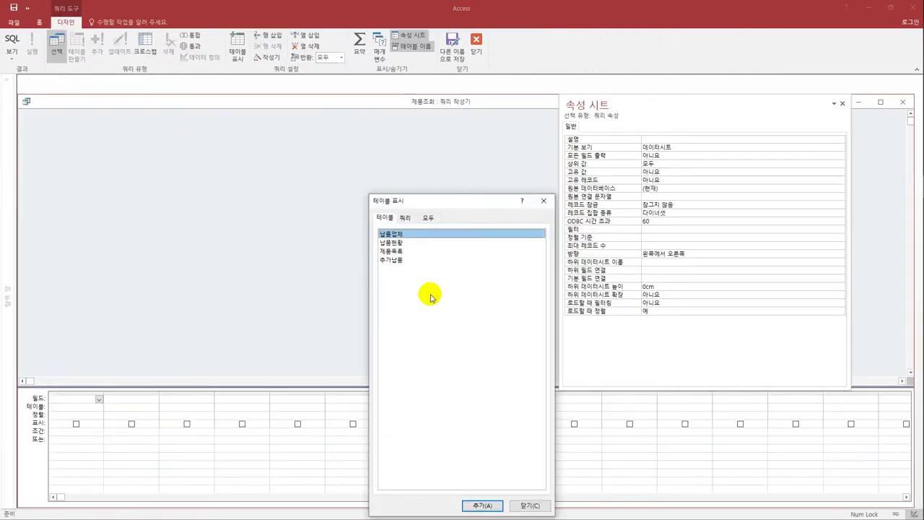
left_click(412, 251)
double_click(412, 251)
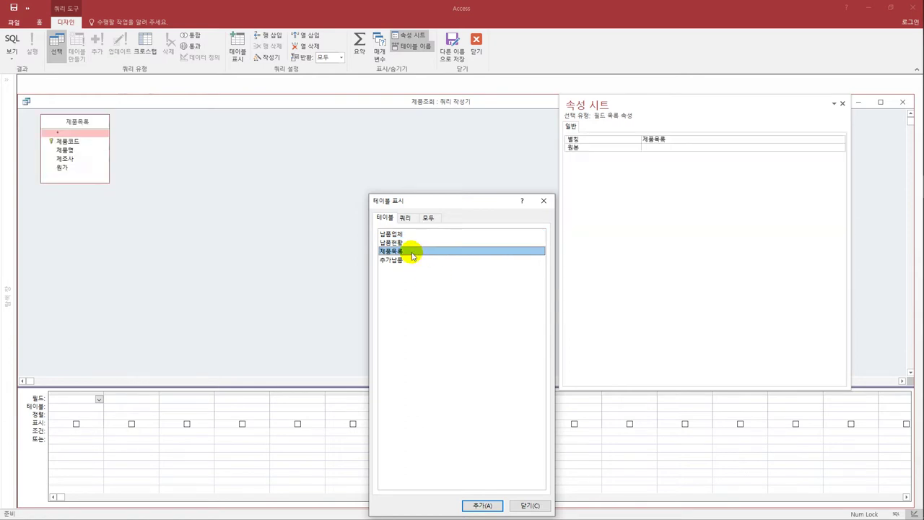
left_click(544, 202)
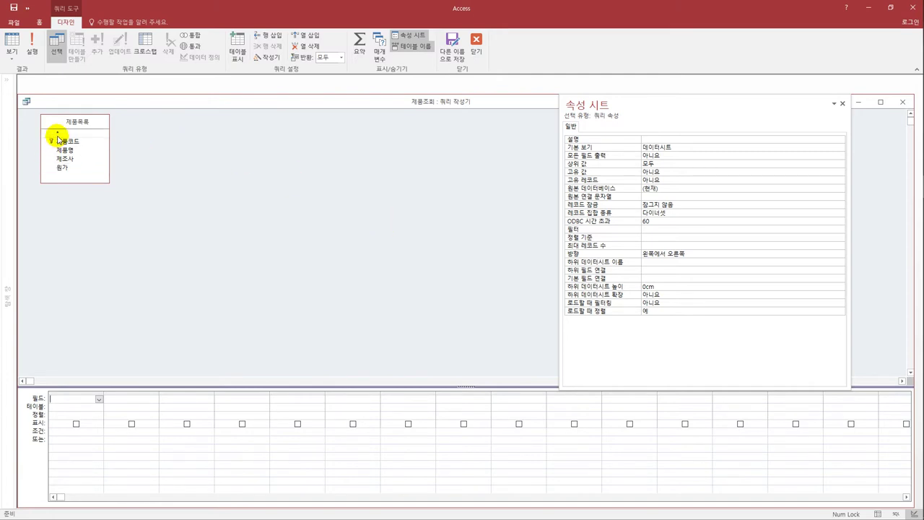
Step: Output all 제품목록 fields sorted ascending by a hidden 제품명 column, and save the query as the form's record source
double_click(58, 133)
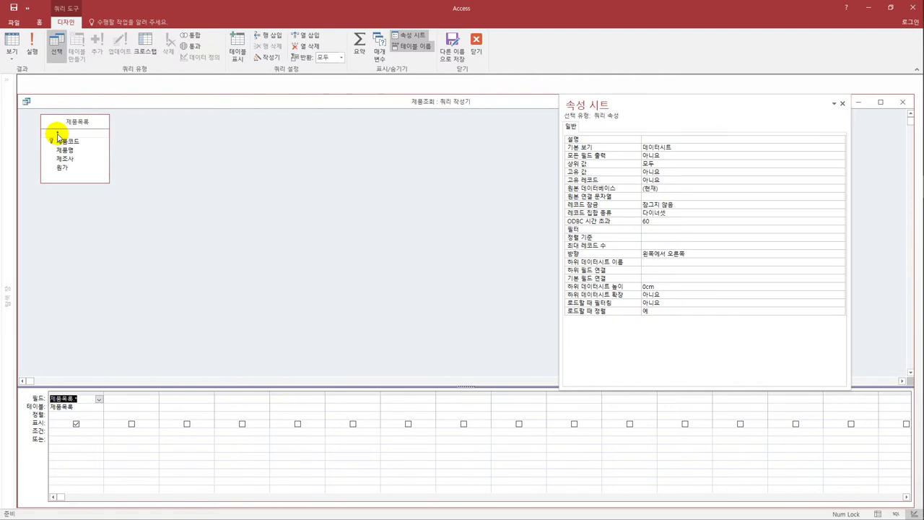
double_click(69, 150)
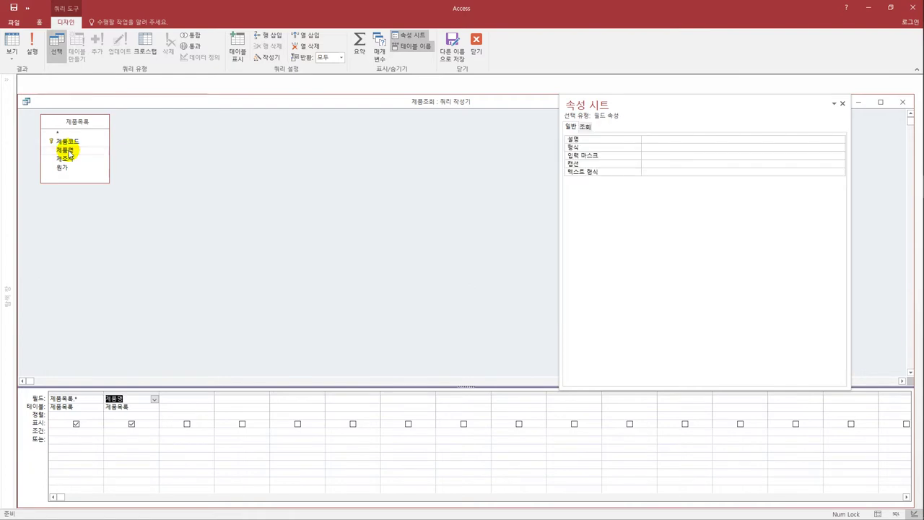
left_click(132, 424)
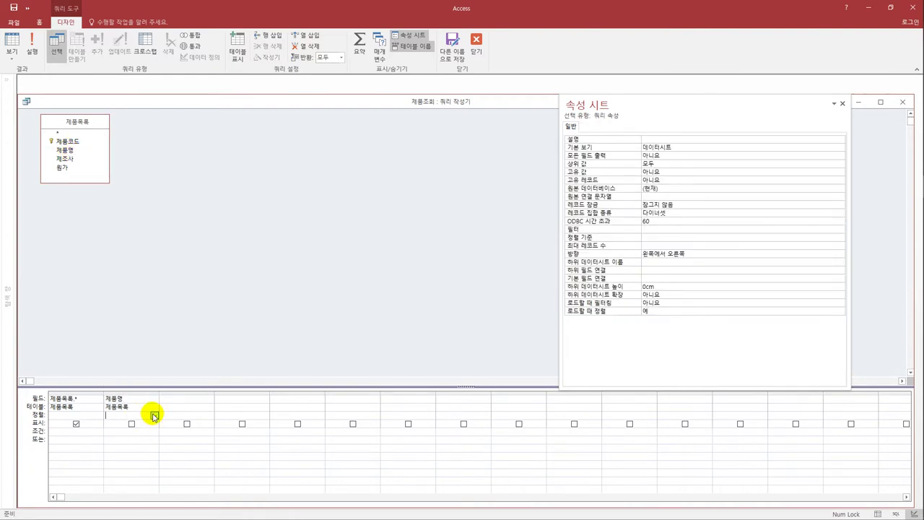
left_click(154, 416)
left_click(146, 425)
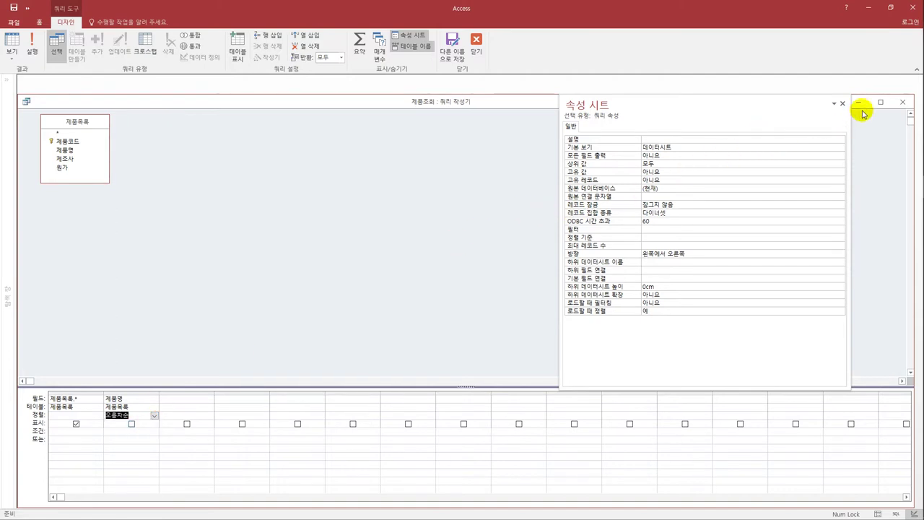
left_click(900, 104)
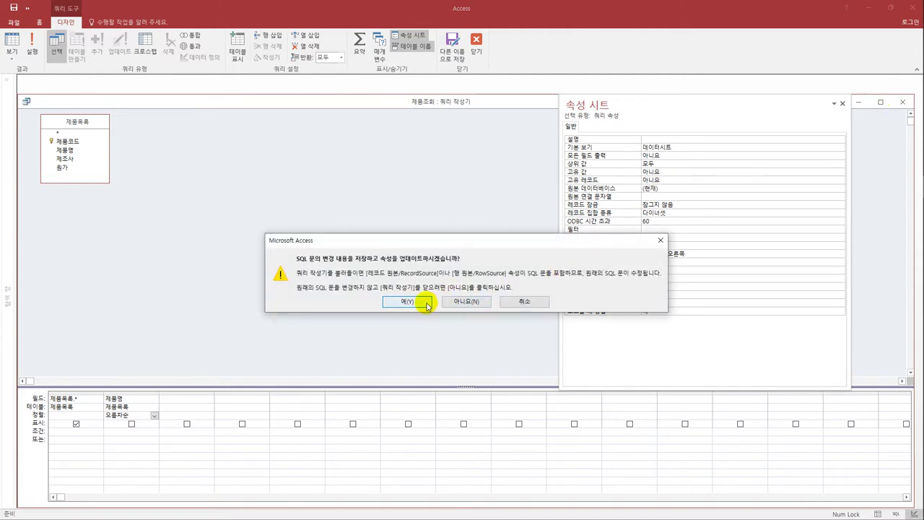
left_click(423, 303)
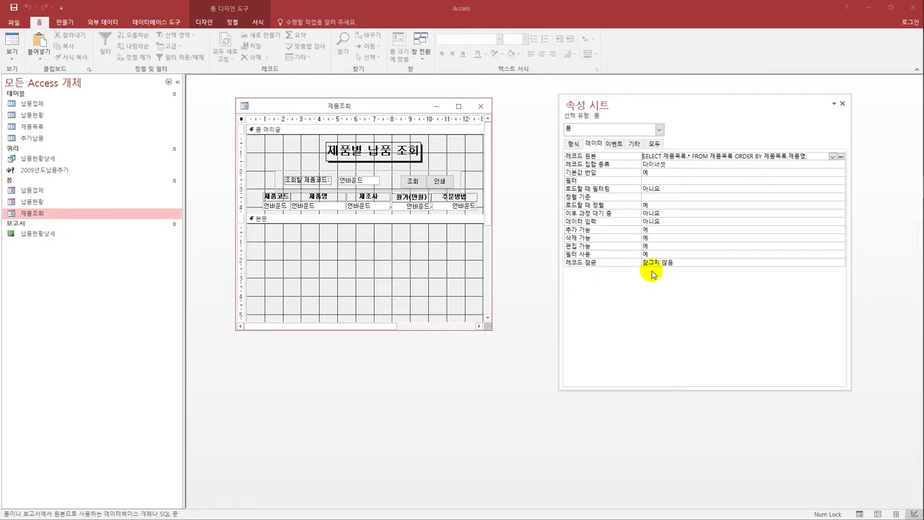
Step: Set the control source of the Txt제품코드 text box to 제품코드 and of Txt제품명 to 제품명
left_click(277, 206)
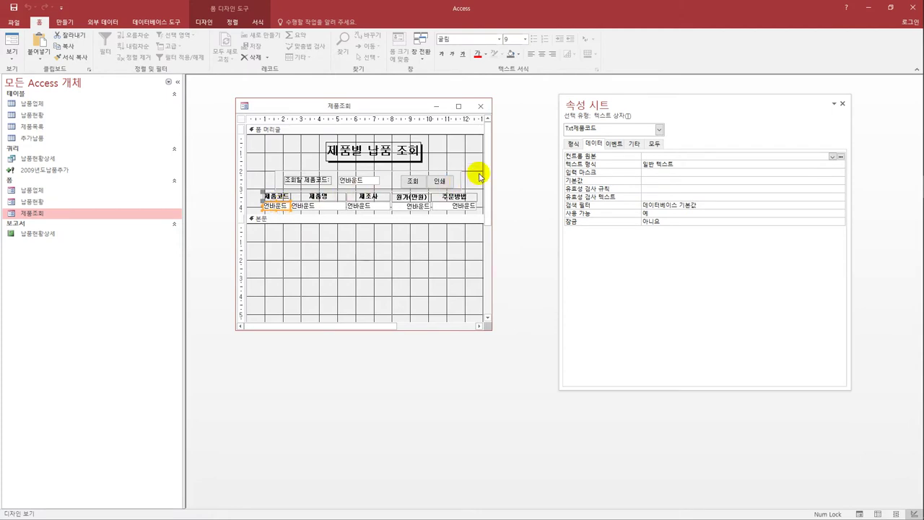
left_click(833, 156)
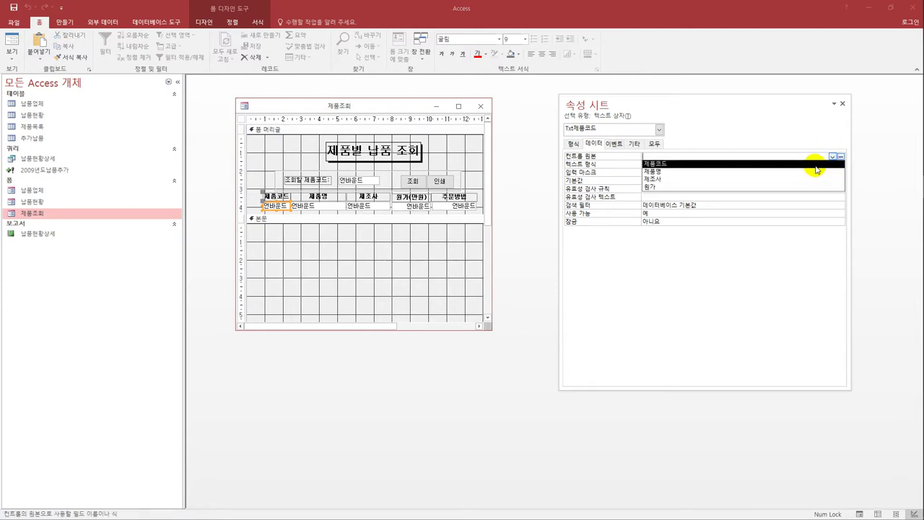
left_click(818, 164)
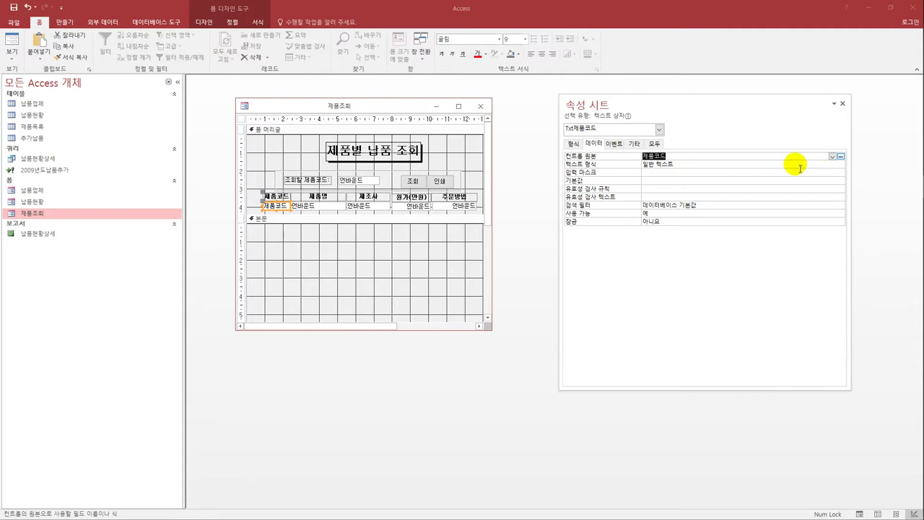
left_click(304, 207)
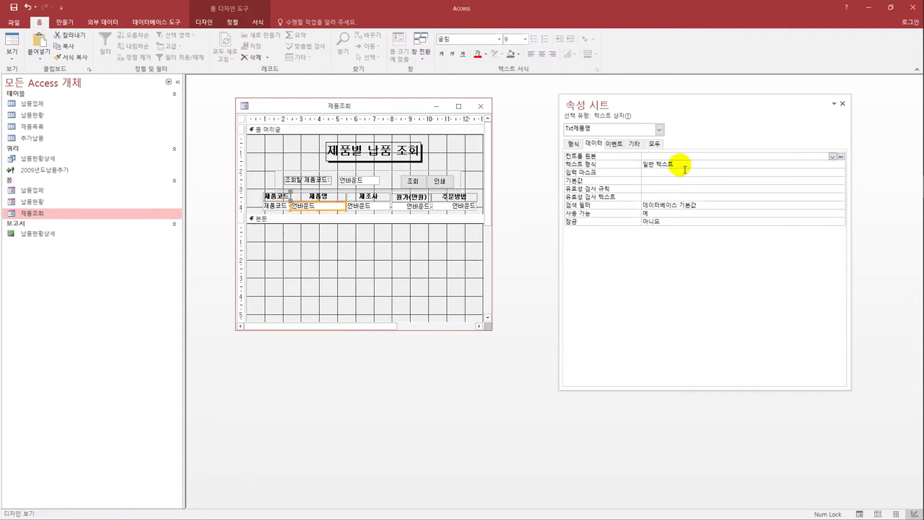
left_click(833, 156)
left_click(819, 172)
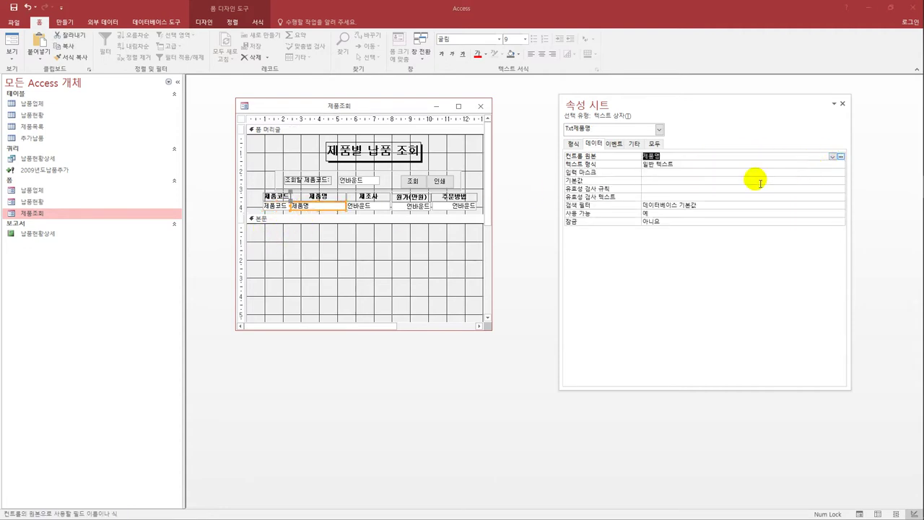
Step: Bind the Txt제조사 text box to the 제조사 field and the Txt원가 text box to the 원가 field
left_click(371, 209)
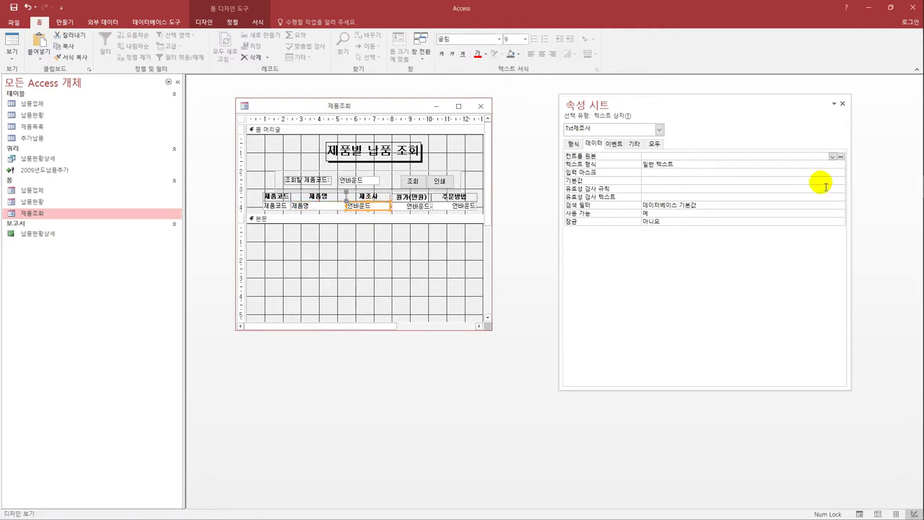
left_click(833, 156)
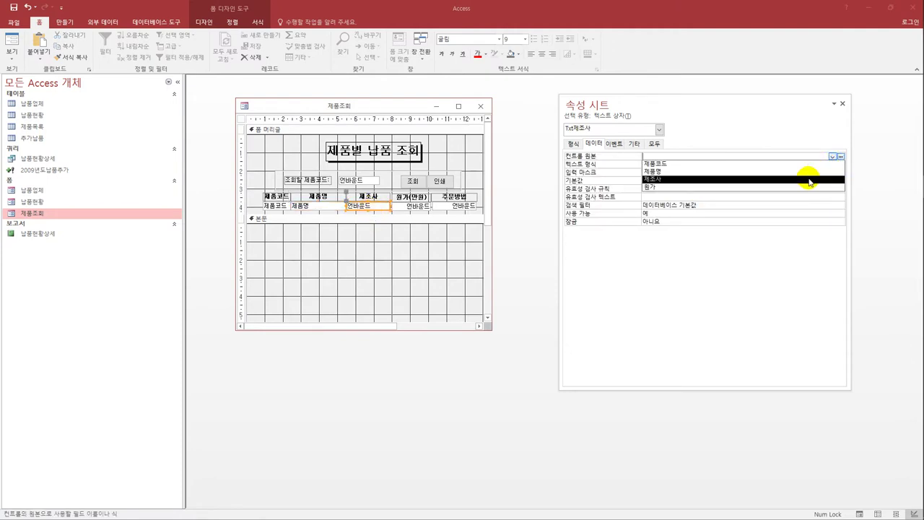
left_click(808, 179)
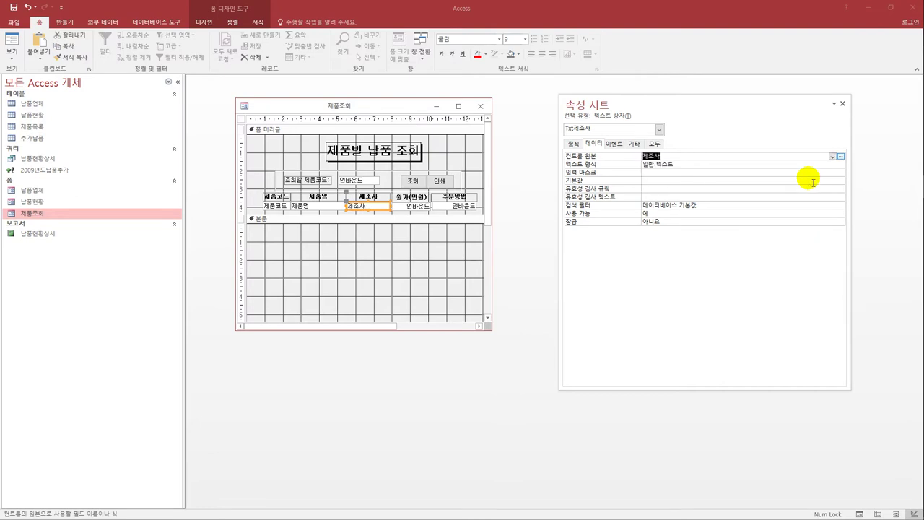
left_click(418, 210)
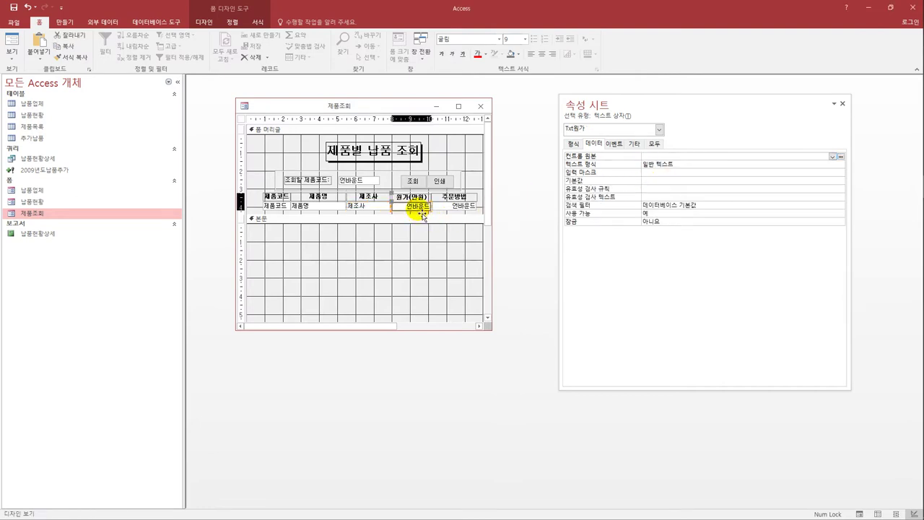
left_click(832, 157)
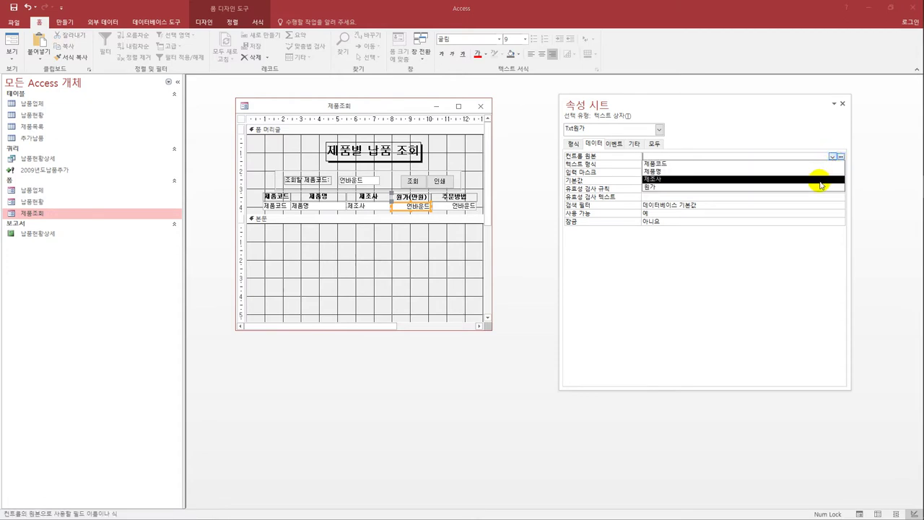
left_click(821, 187)
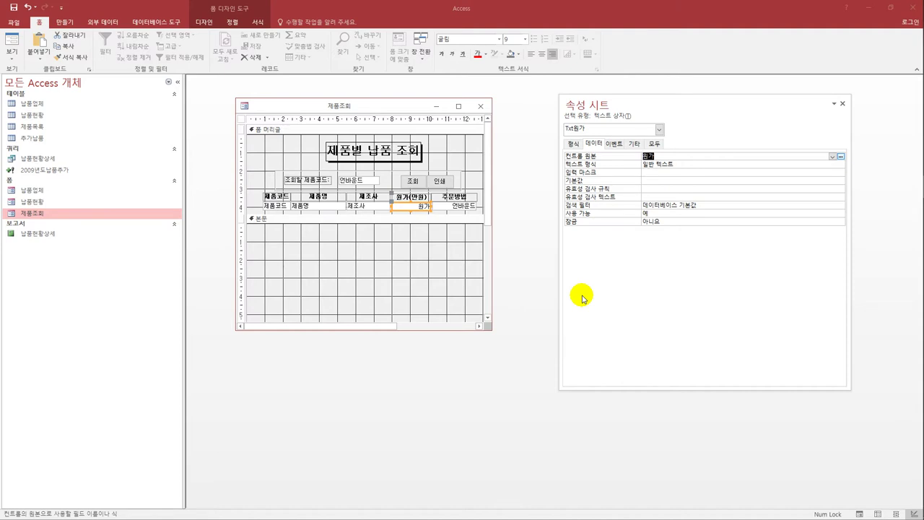
Step: Set the 제품조회 form's 최소화/최대화 단추 property to 최소화 단추만
left_click(243, 124)
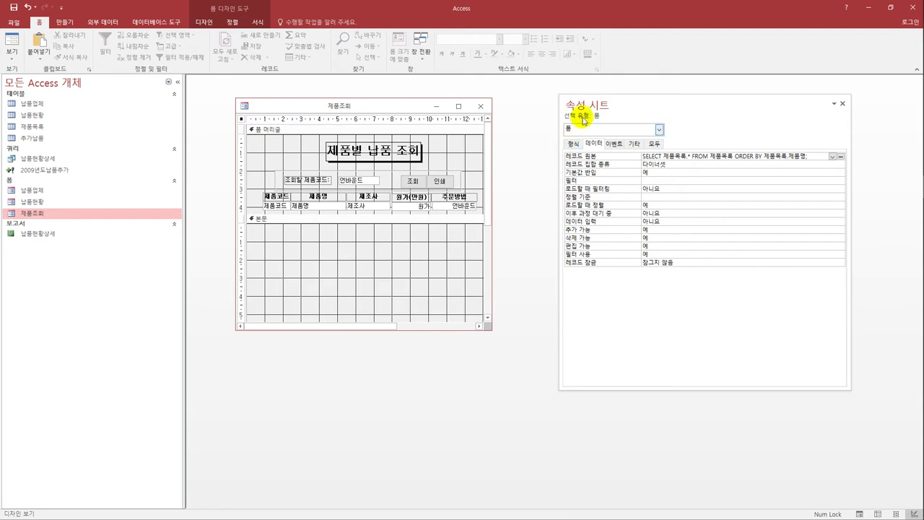
left_click_drag(584, 120, 539, 111)
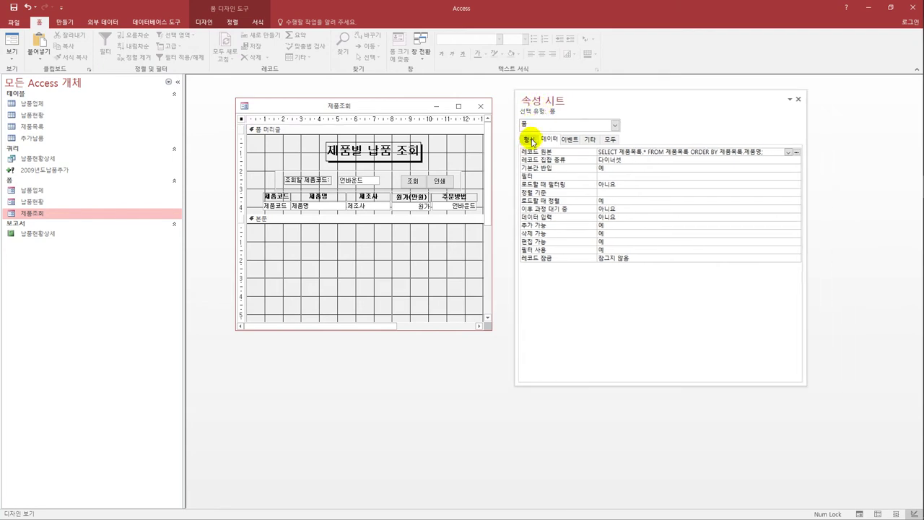
left_click(532, 141)
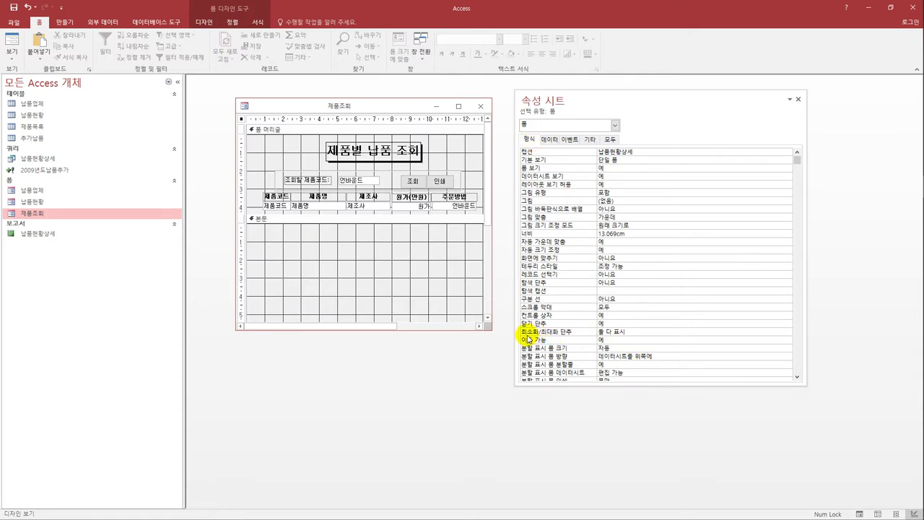
left_click(639, 333)
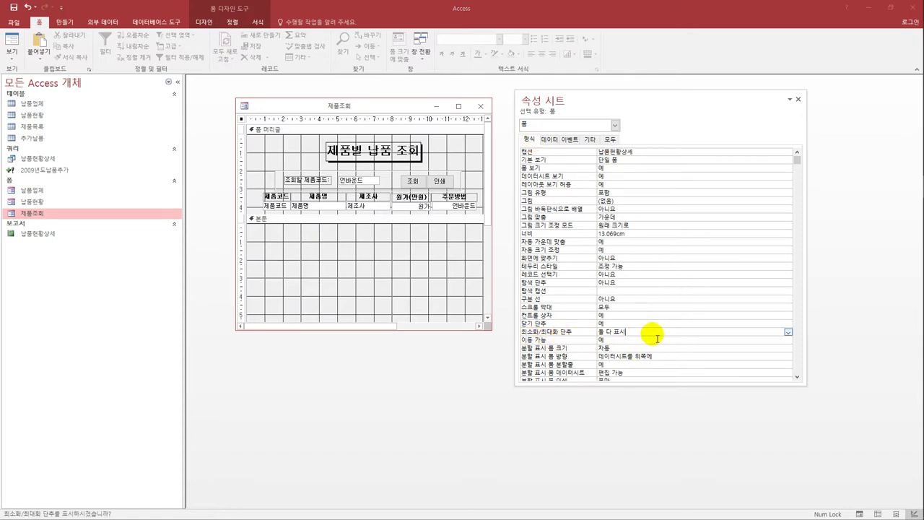
left_click(789, 332)
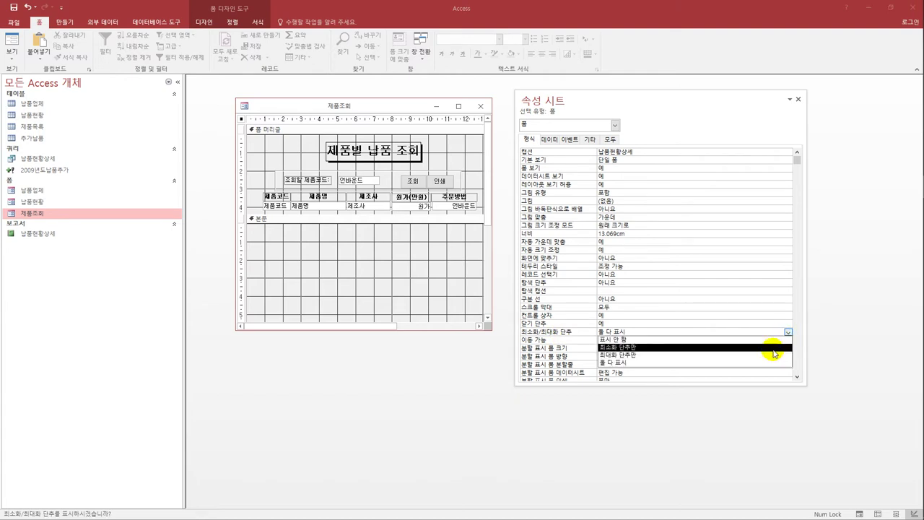
key("Escape")
key("Up")
key("Up")
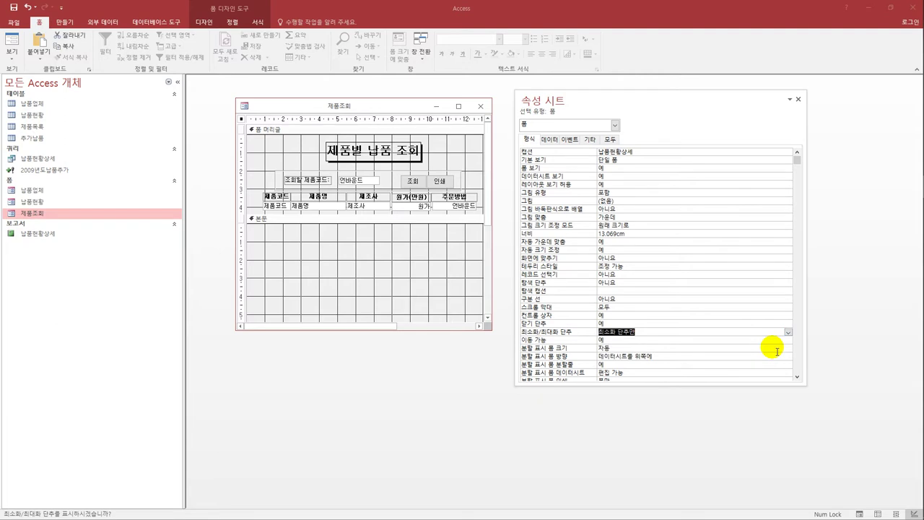
Step: Move Txt조회코드, Cmd조회 and Cmd인쇄, in that order, to the start of the form header's tab order
left_click(391, 130)
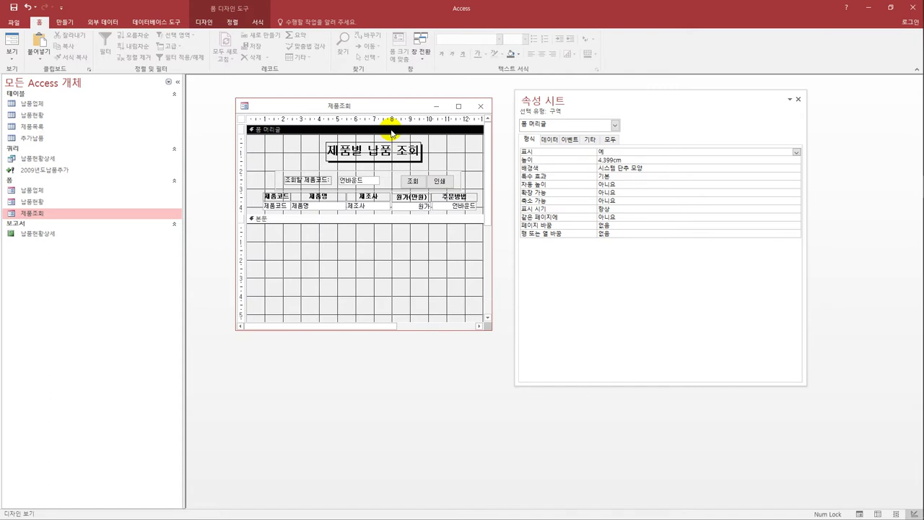
right_click(355, 128)
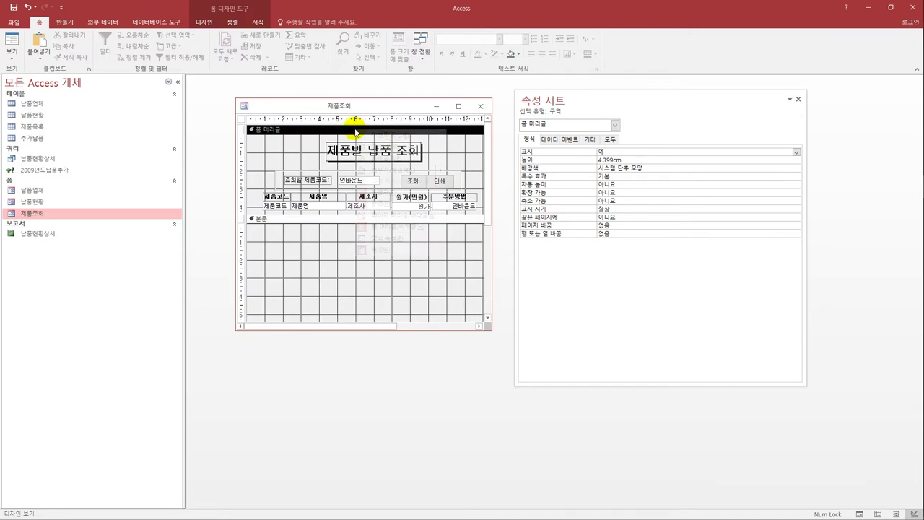
left_click(385, 148)
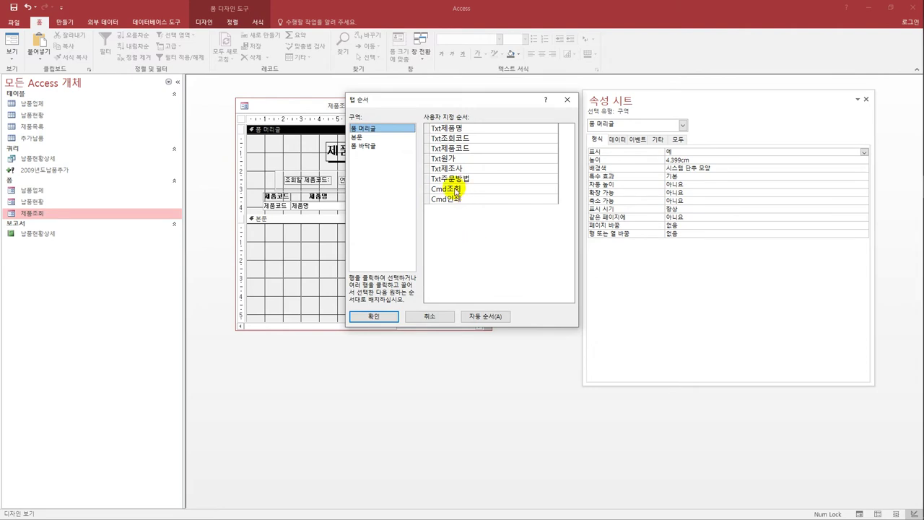
left_click(427, 138)
left_click_drag(428, 139, 429, 132)
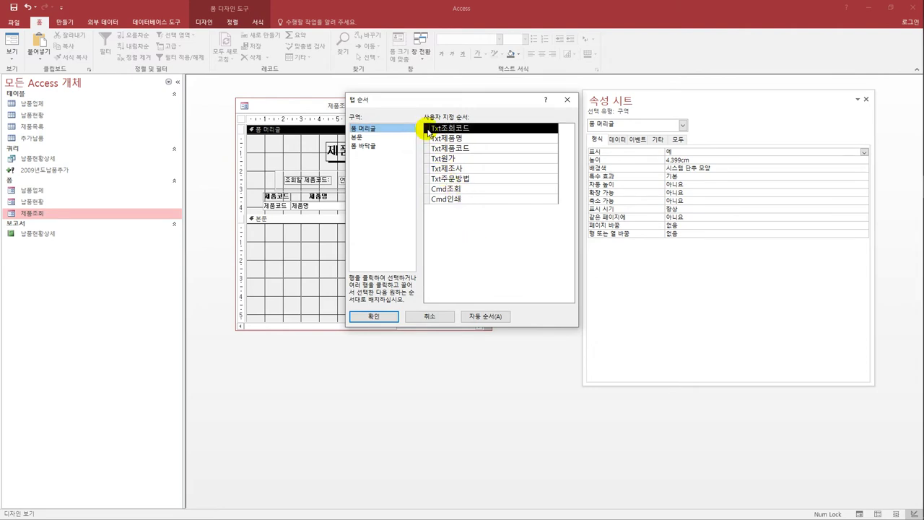
left_click(427, 189)
left_click_drag(427, 190, 428, 135)
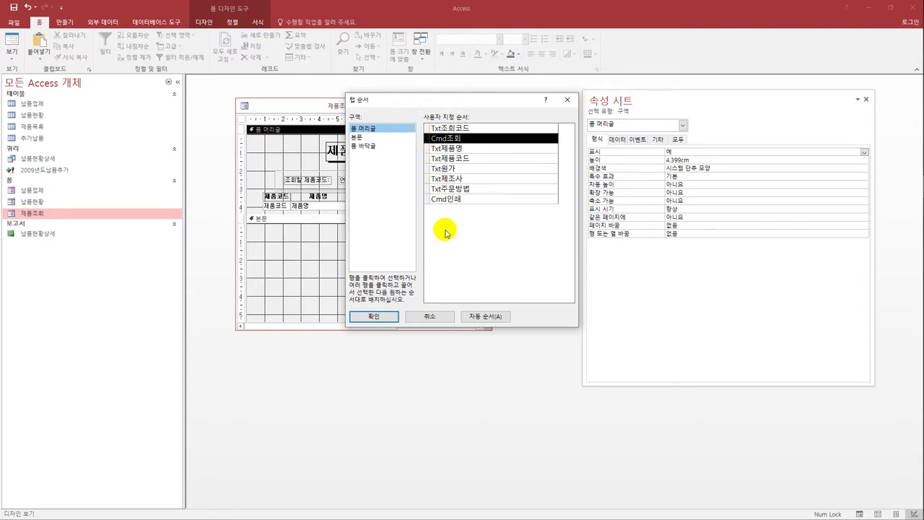
left_click(427, 201)
left_click_drag(427, 203, 427, 152)
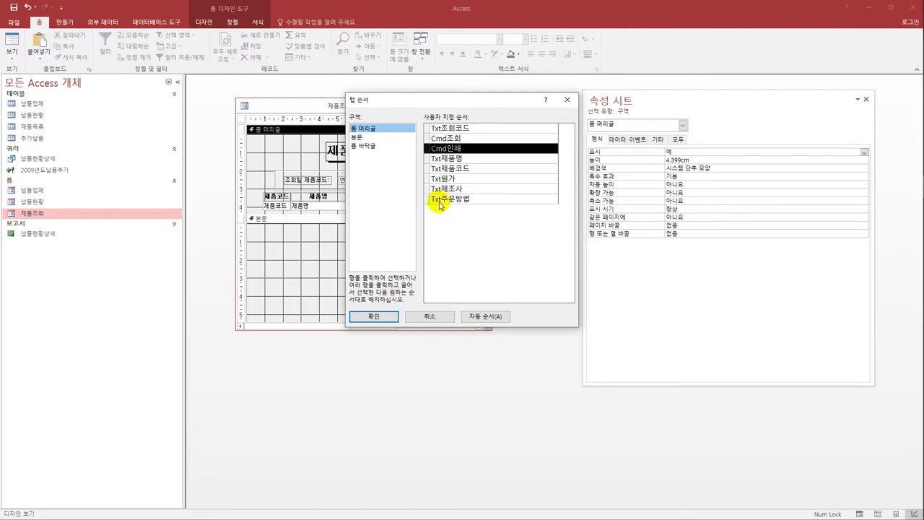
Step: Place Txt제품코드 before Txt제품명 and Txt제조사 before Txt원가 in the tab order, and apply the order
left_click(427, 169)
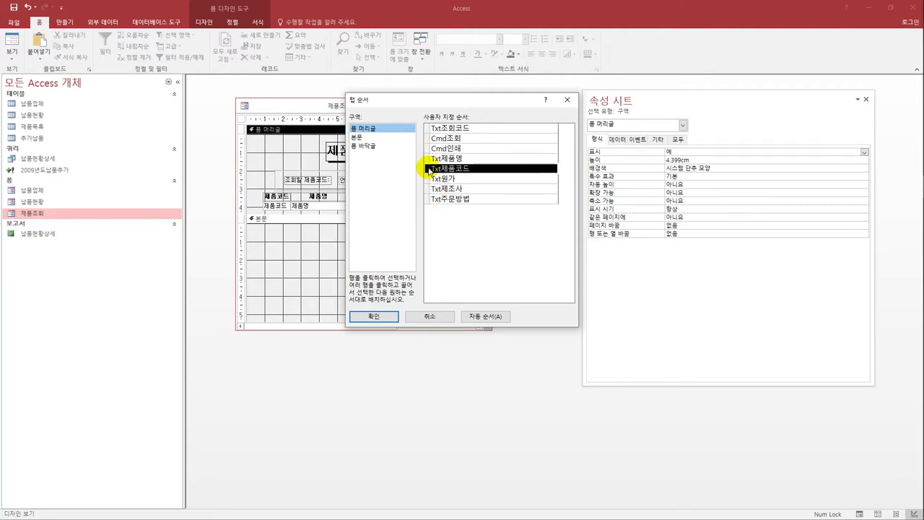
mouse_move(429, 171)
left_mouse_down()
mouse_move(425, 149)
mouse_move(427, 162)
left_mouse_up()
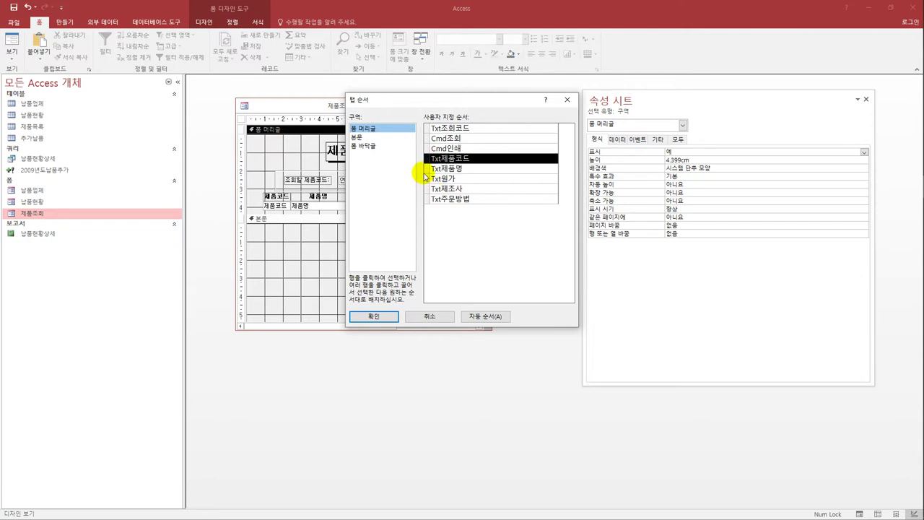
left_click(427, 170)
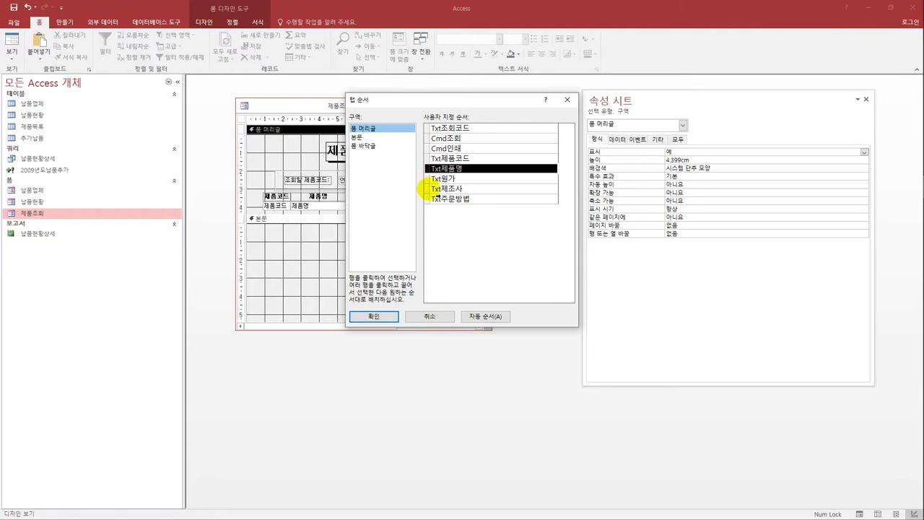
left_click(429, 189)
left_click_drag(429, 191, 425, 179)
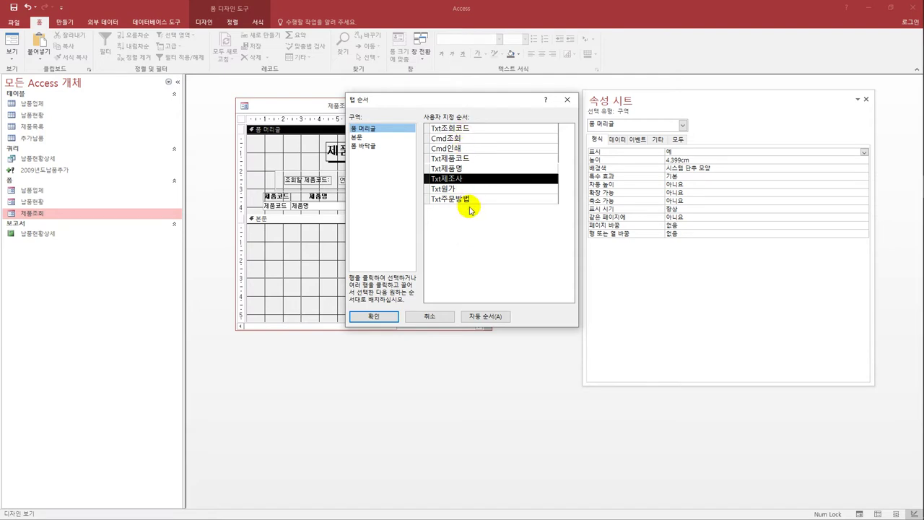
left_click(375, 316)
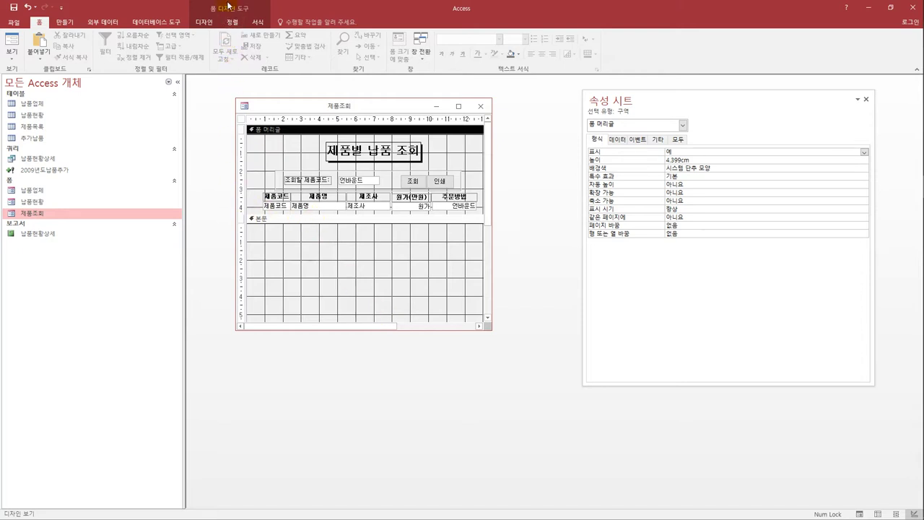
Step: Insert a subform about 12.1 cm wide and 4.1 cm high in the detail section, based on the existing 납품현황 form
left_click(210, 22)
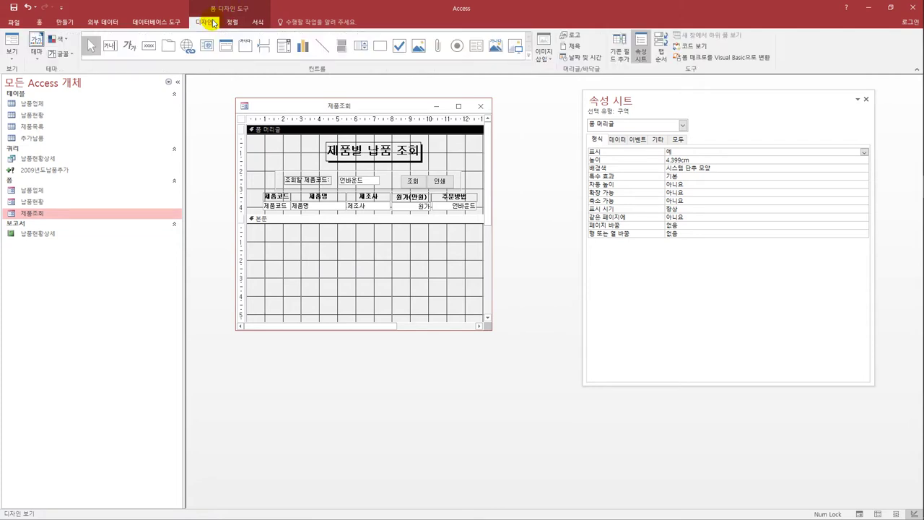
left_click(476, 47)
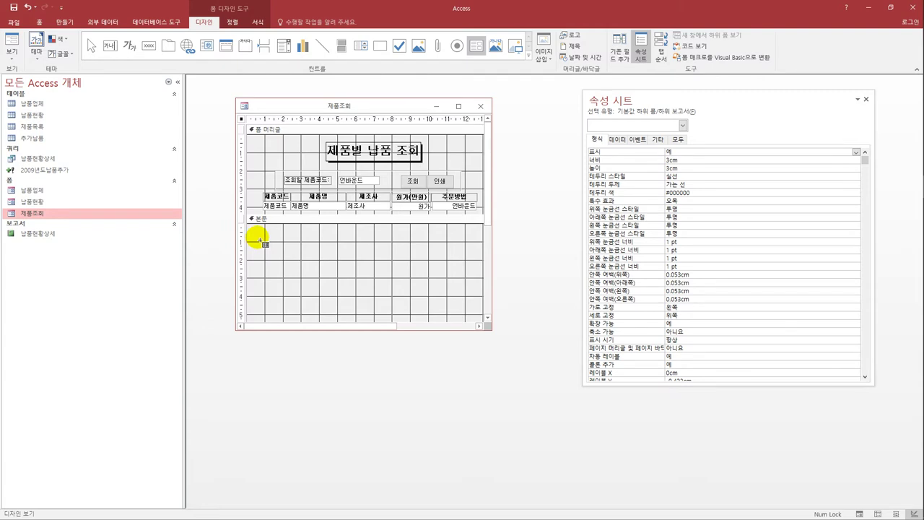
left_click_drag(260, 240, 478, 315)
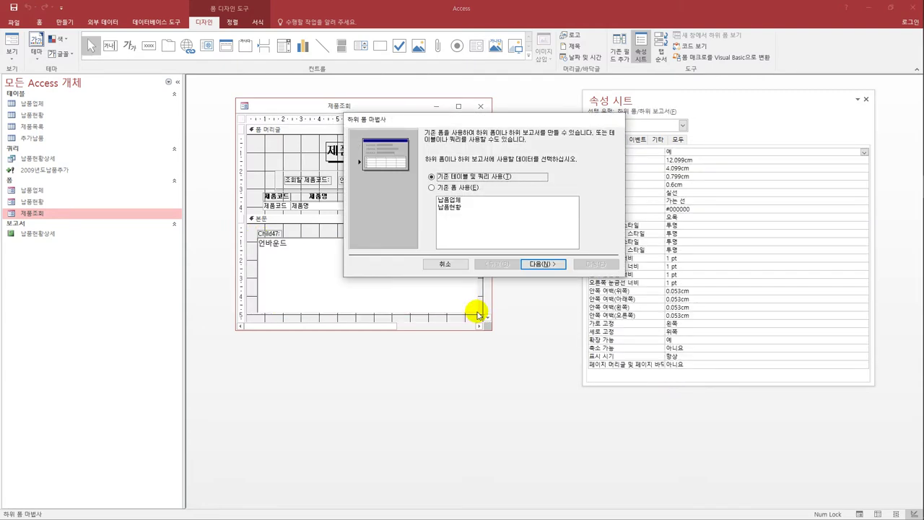
left_click(453, 189)
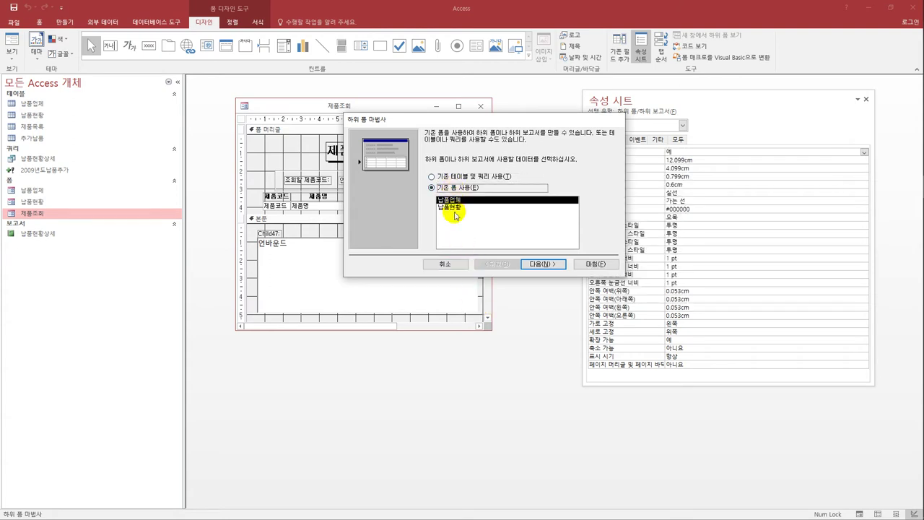
left_click(453, 209)
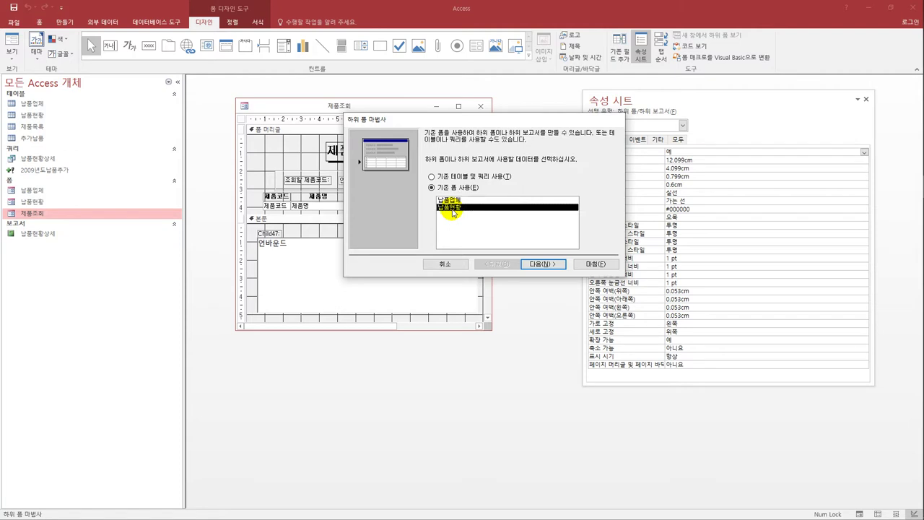
left_click(532, 264)
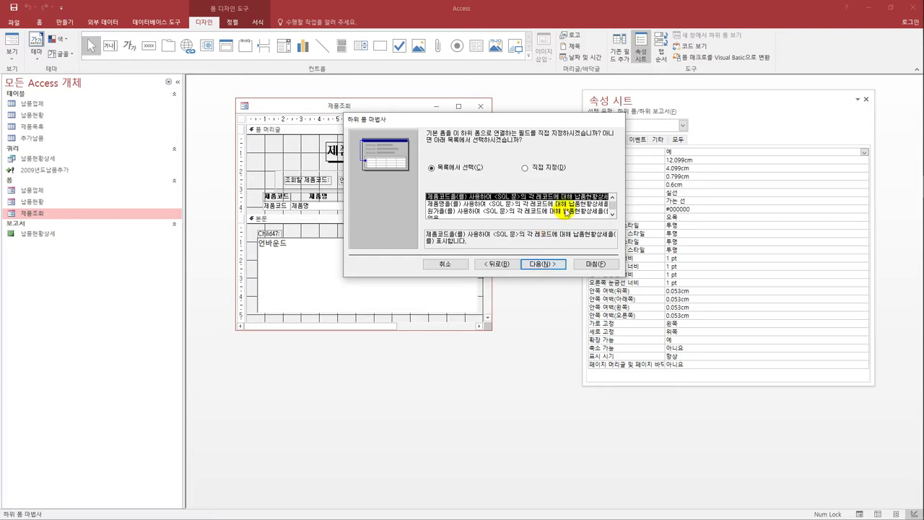
Step: Define the subform link manually, matching the main form's 제품코드 field to the subform's 제품코드 field
left_click(547, 168)
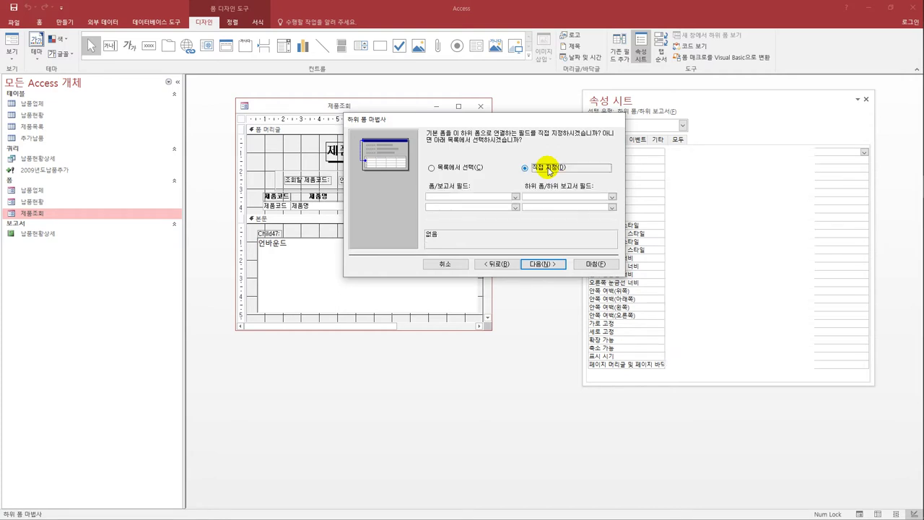
left_click(515, 196)
left_click(514, 201)
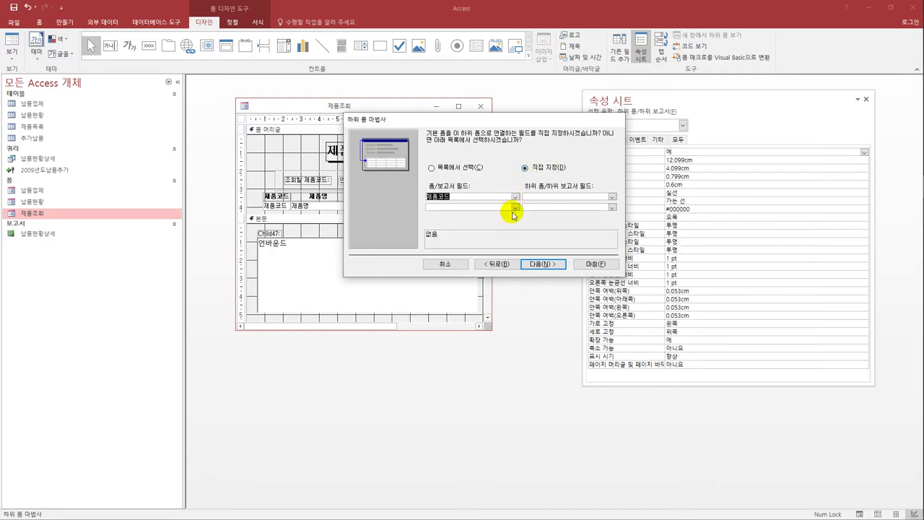
left_click(612, 197)
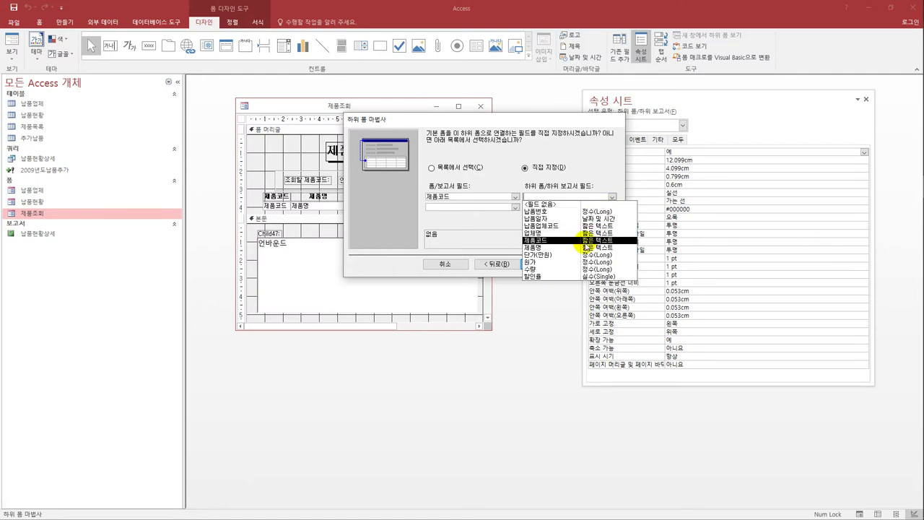
left_click(585, 241)
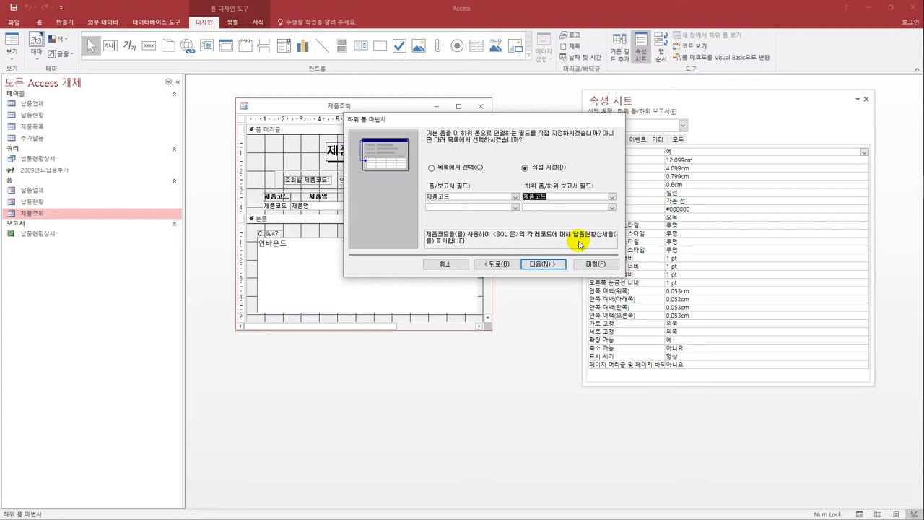
left_click(549, 268)
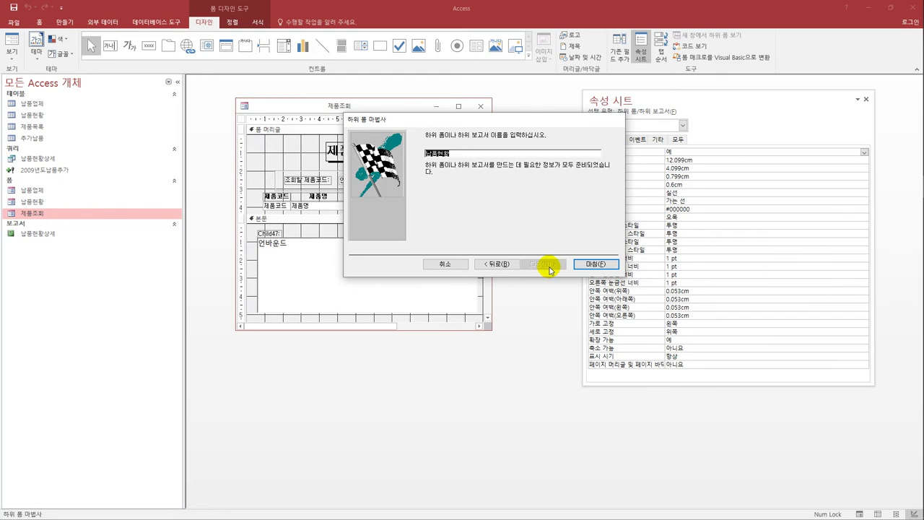
Step: Name the subform 납품현황상세, finish creating it, and delete its attached label
left_click(460, 160)
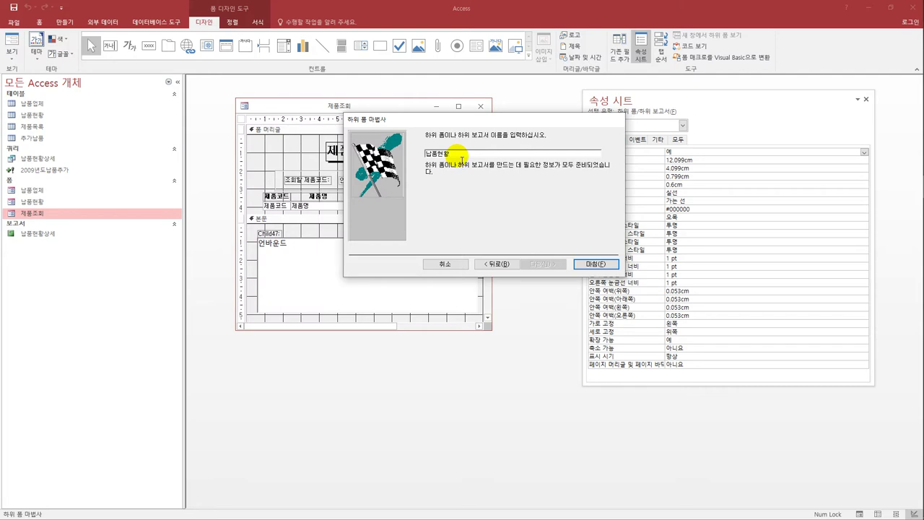
type("상세")
left_click(596, 264)
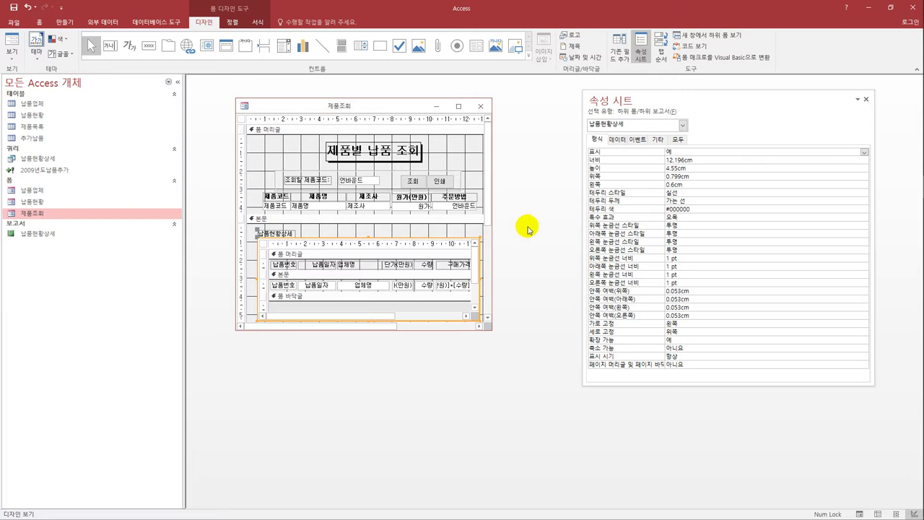
left_click(265, 236)
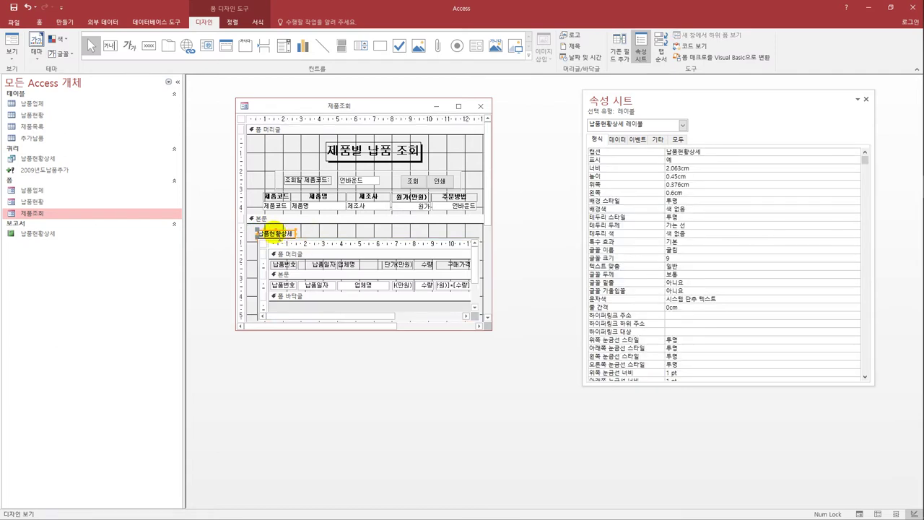
key("Delete")
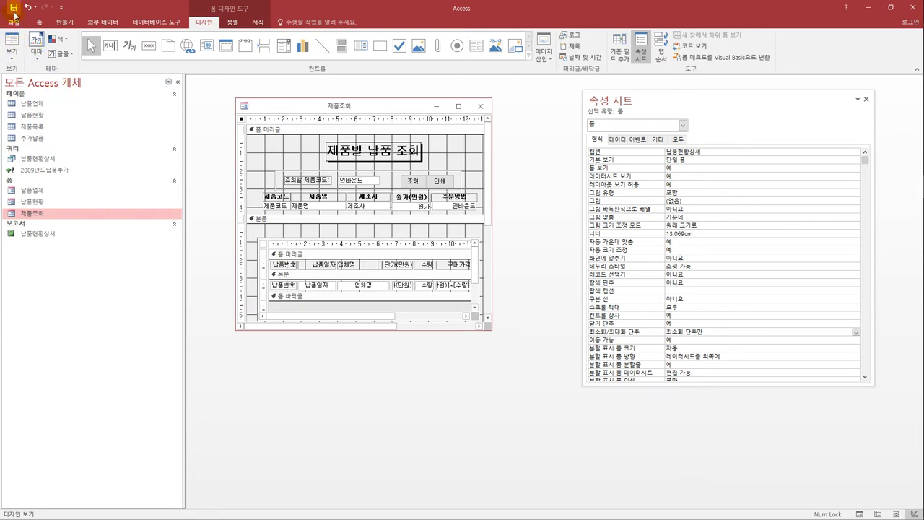
Step: Check the 제품조회 form with its subform in form view, and close the form
left_click(15, 44)
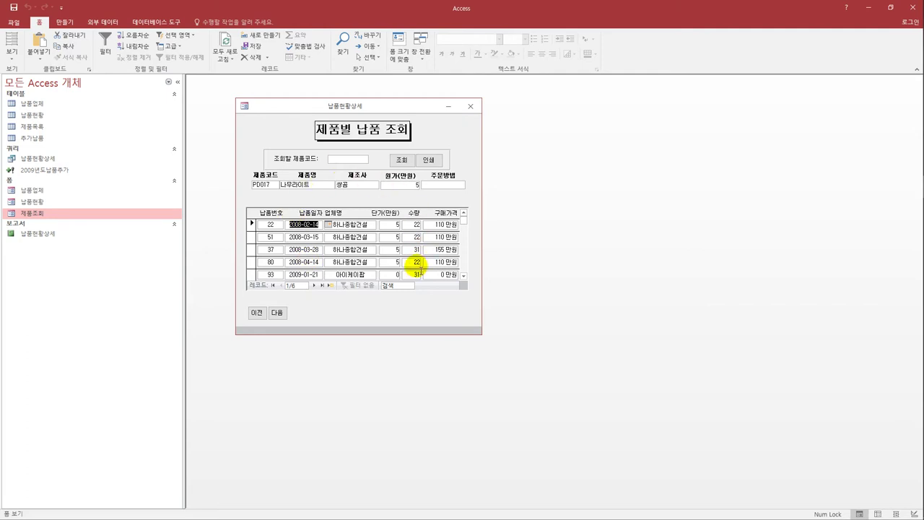
left_click(470, 106)
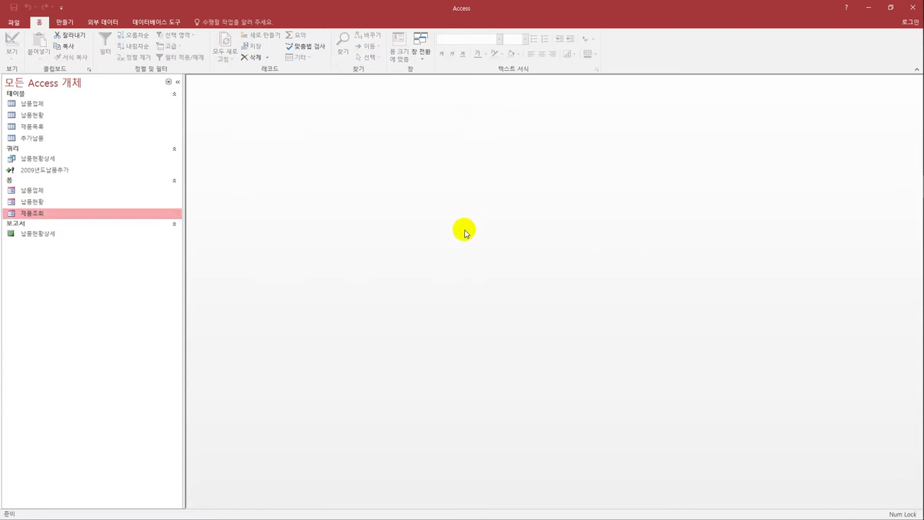
Step: Add a command button about 2.6 cm wide and 0.7 cm high to the 제품조회 form's footer in design view, without using the wizard
right_click(130, 216)
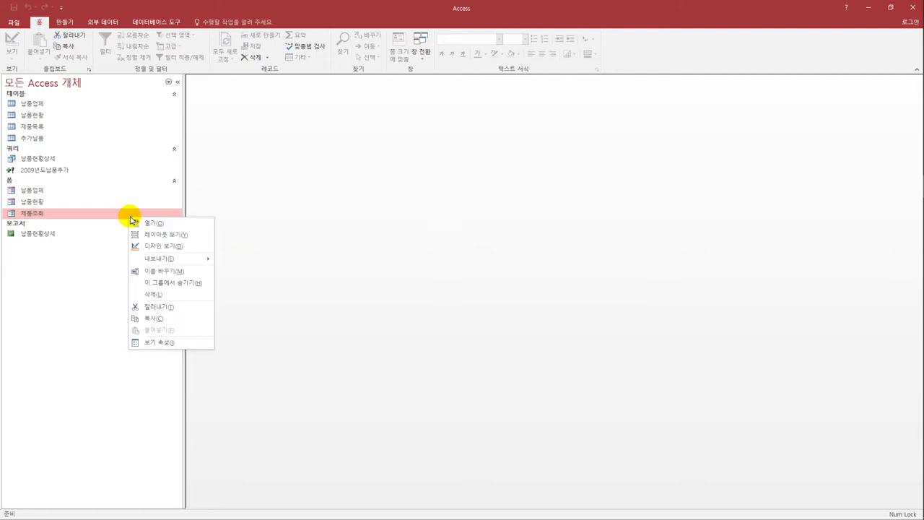
left_click(168, 246)
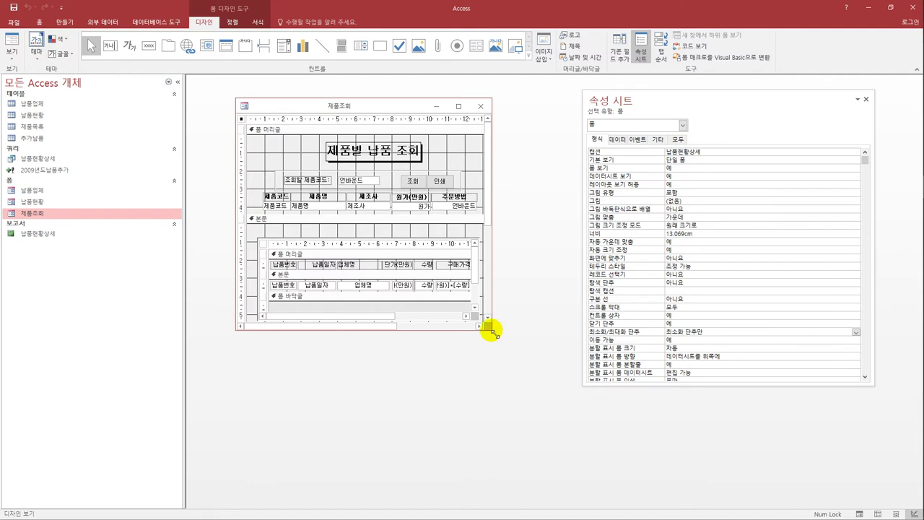
left_click_drag(491, 330, 553, 416)
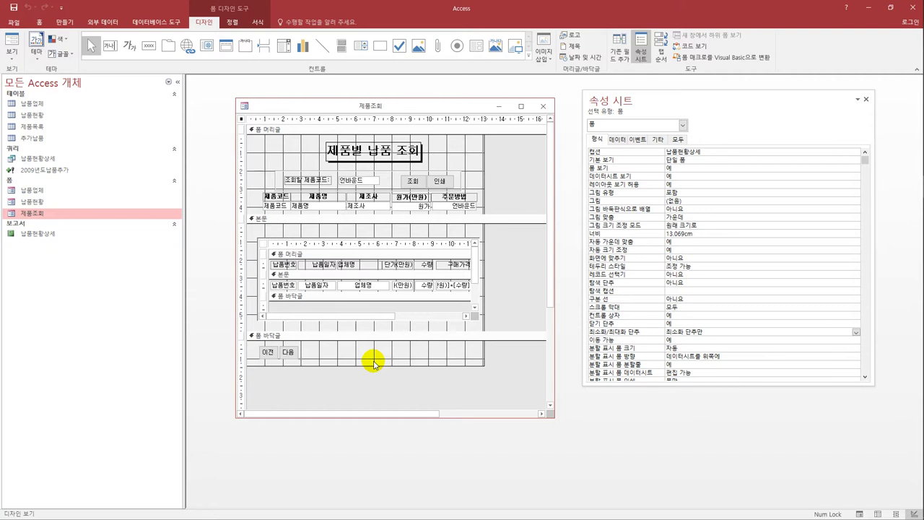
left_click(150, 46)
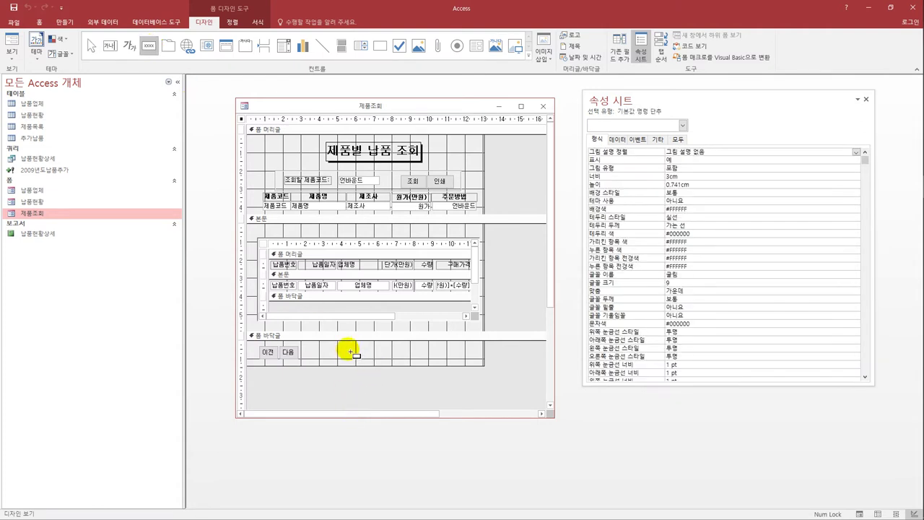
left_click_drag(350, 349, 396, 363)
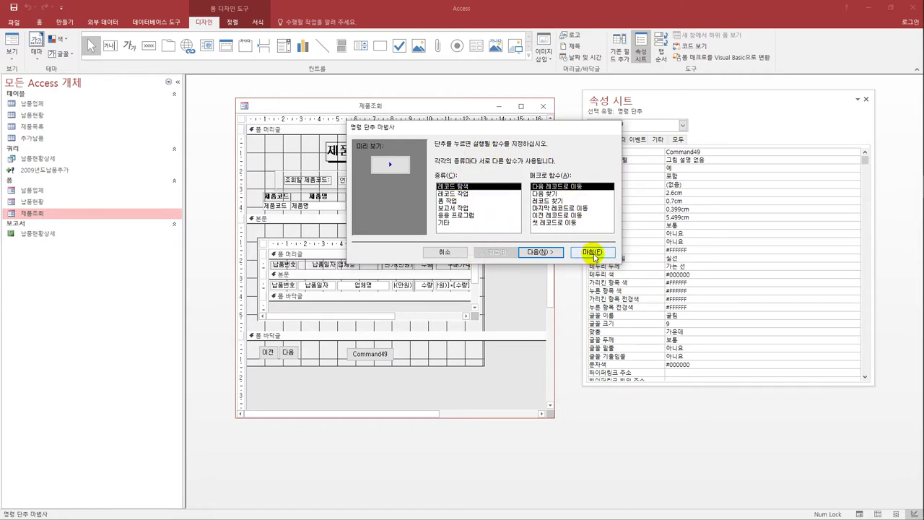
left_click(445, 252)
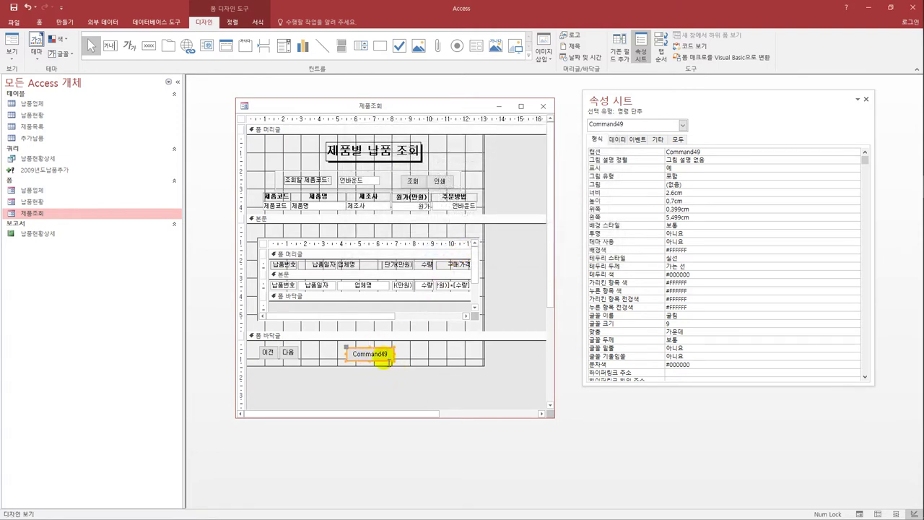
Step: Name the new footer command button Cmd닫기 and set its caption to 닫기
left_click_drag(665, 107, 641, 118)
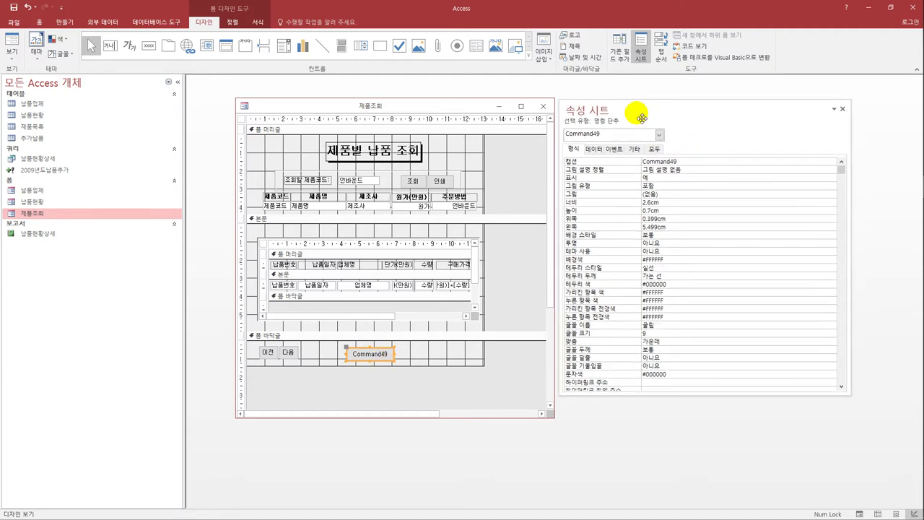
left_click(656, 150)
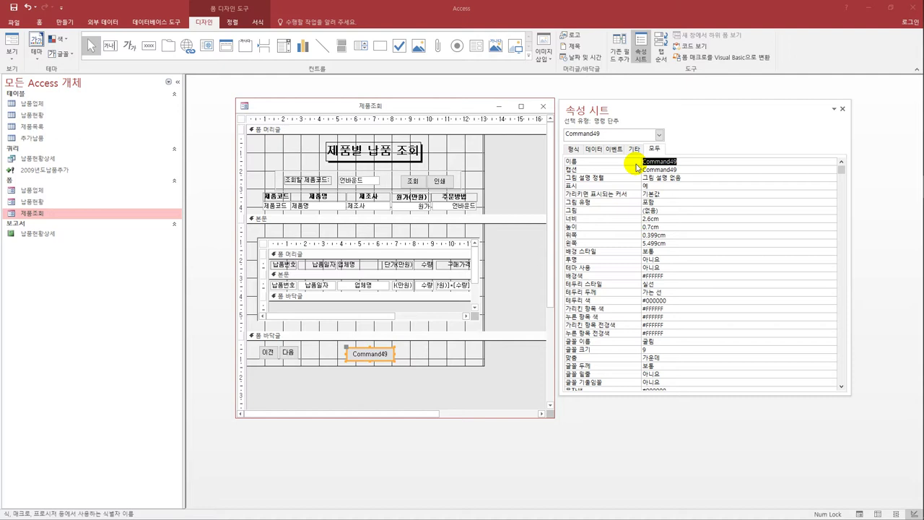
type("cmd닫기")
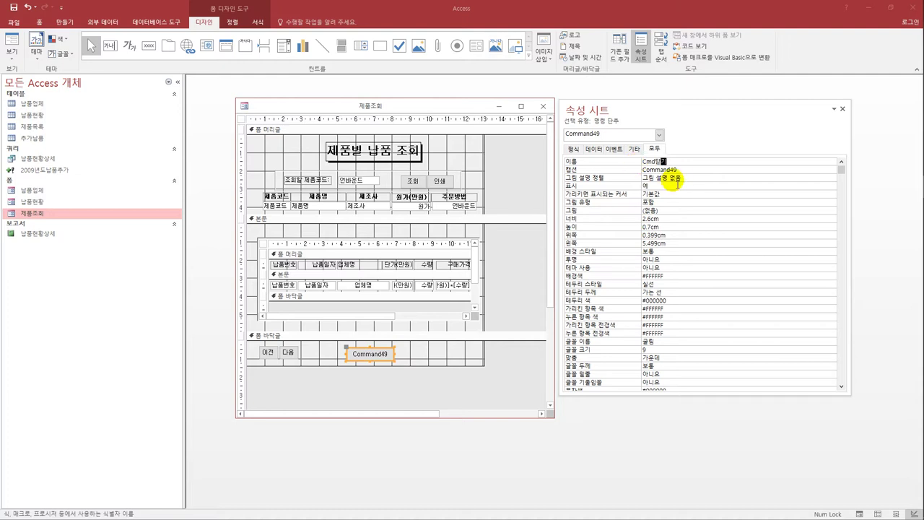
left_click_drag(679, 171, 638, 172)
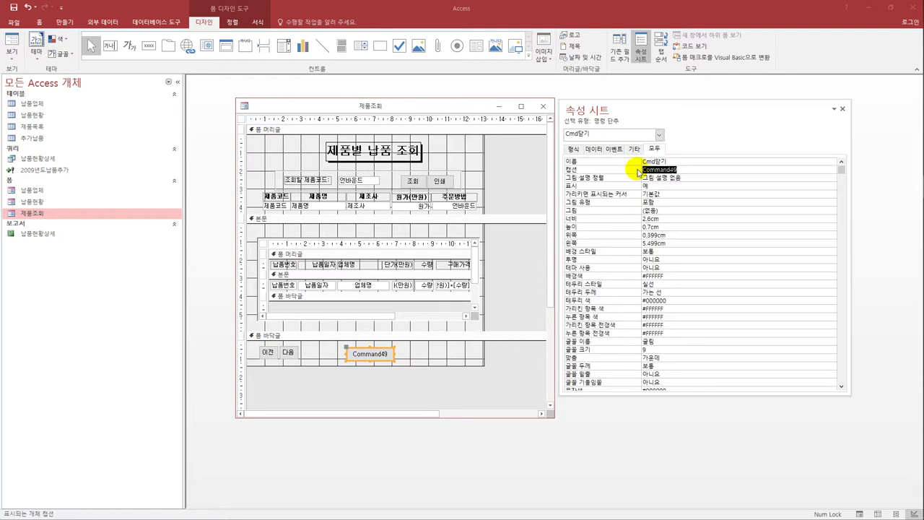
type("닫기")
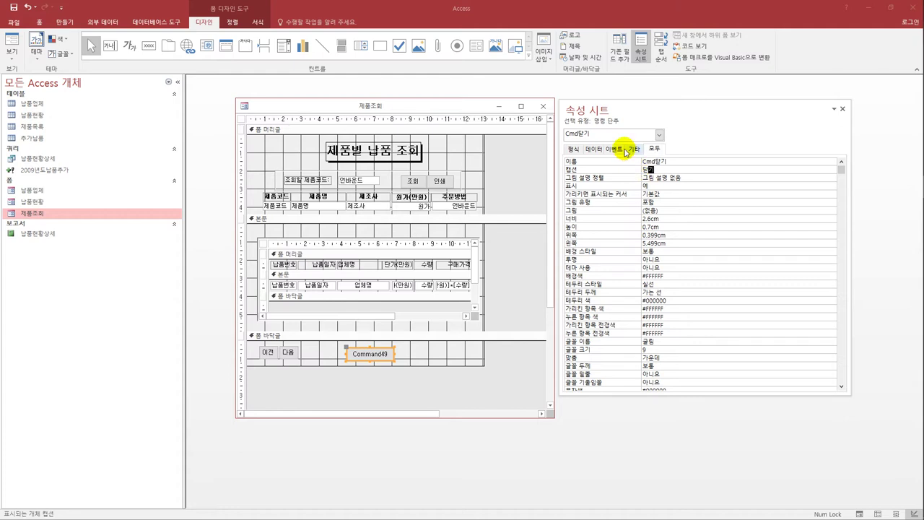
Step: Assign an event procedure to the 닫기 button's On Click event and open its code
left_click(619, 150)
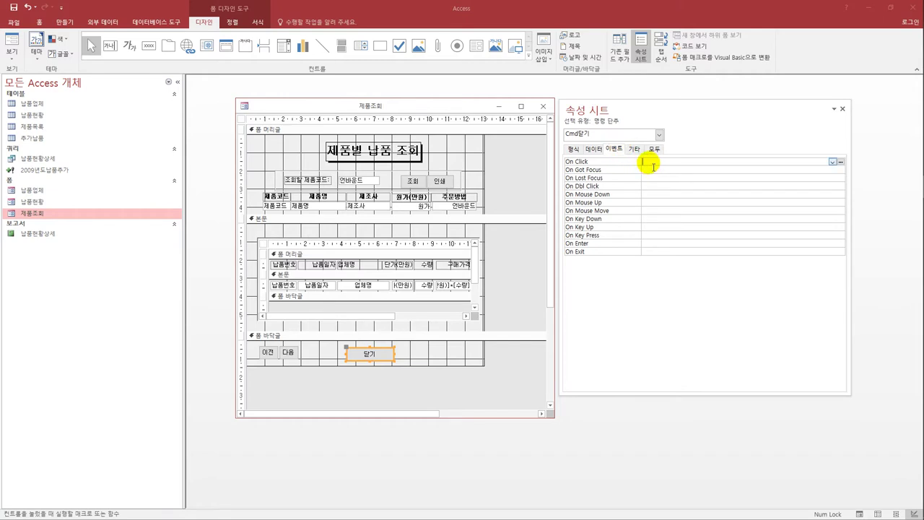
left_click_drag(646, 109, 623, 107)
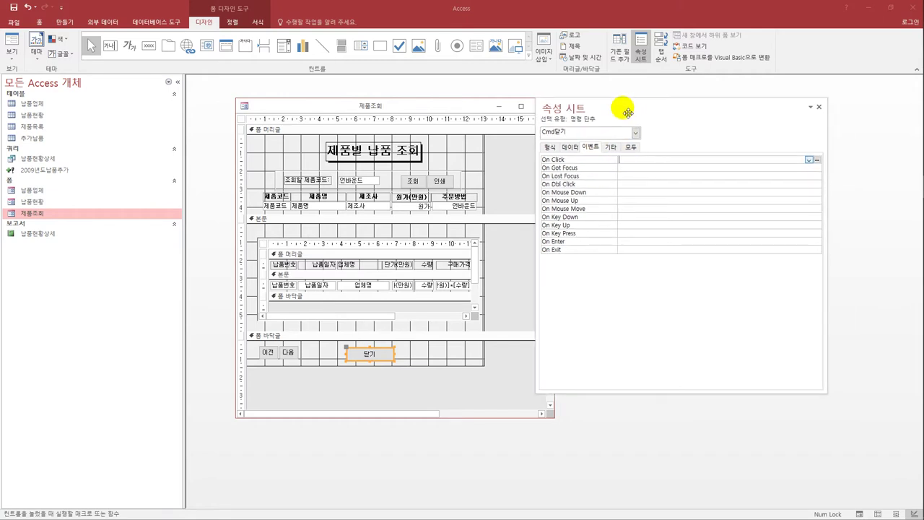
left_click(809, 160)
left_click(795, 171)
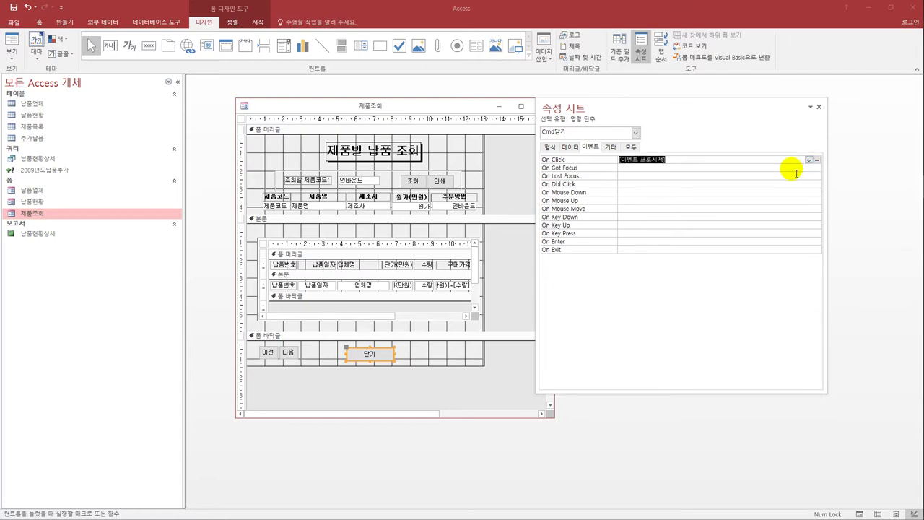
left_click(816, 159)
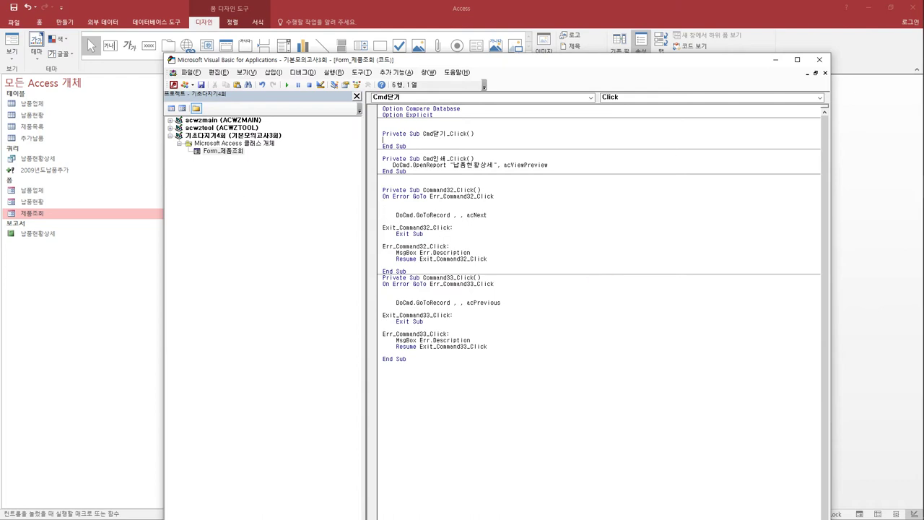
Step: Declare the variable a with Dim in the Cmd닫기_Click procedure
key("Return")
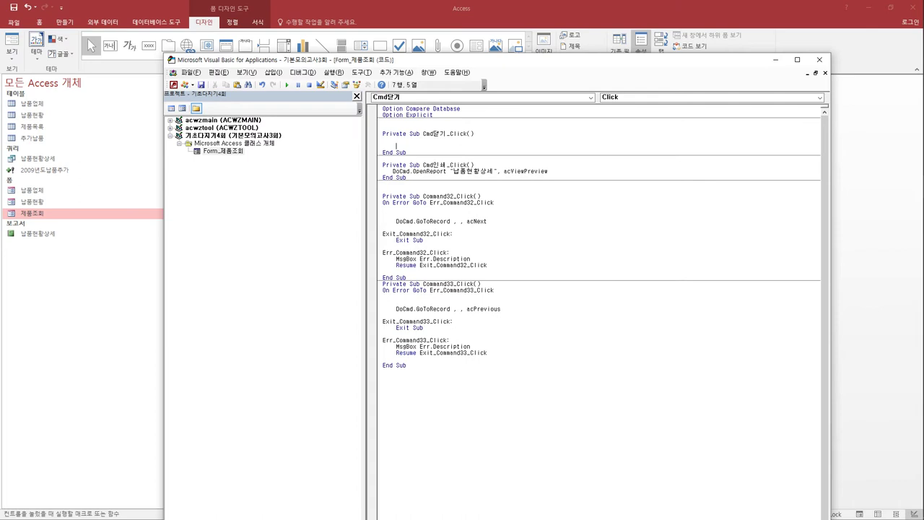
type("a")
type("dim a")
key("Return")
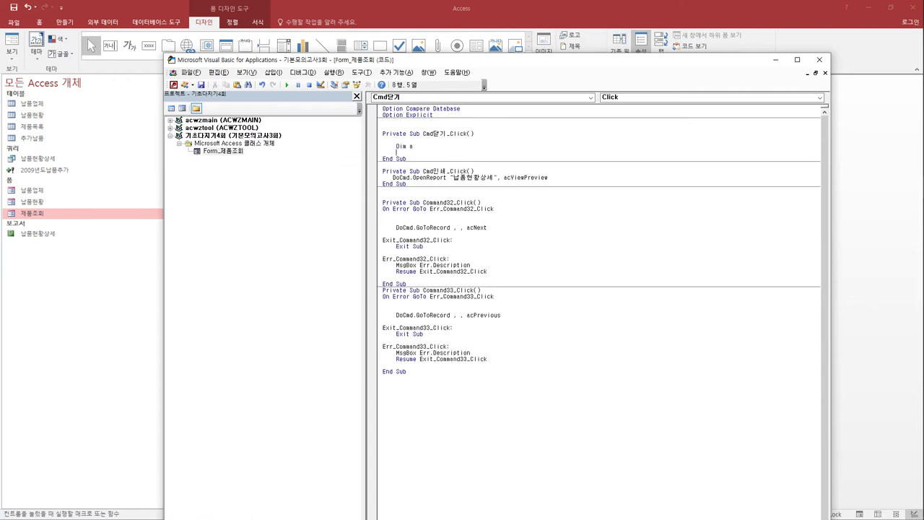
Step: Begin assigning a MsgBox result to the variable a, with the prompt "현재 폼을 닫을까요?"
key("Return")
type("a =")
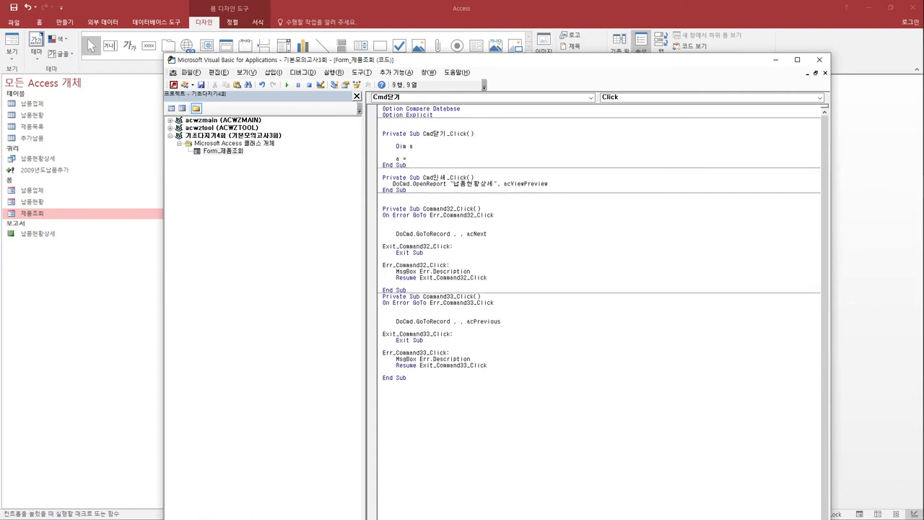
type(" msgbox(\"")
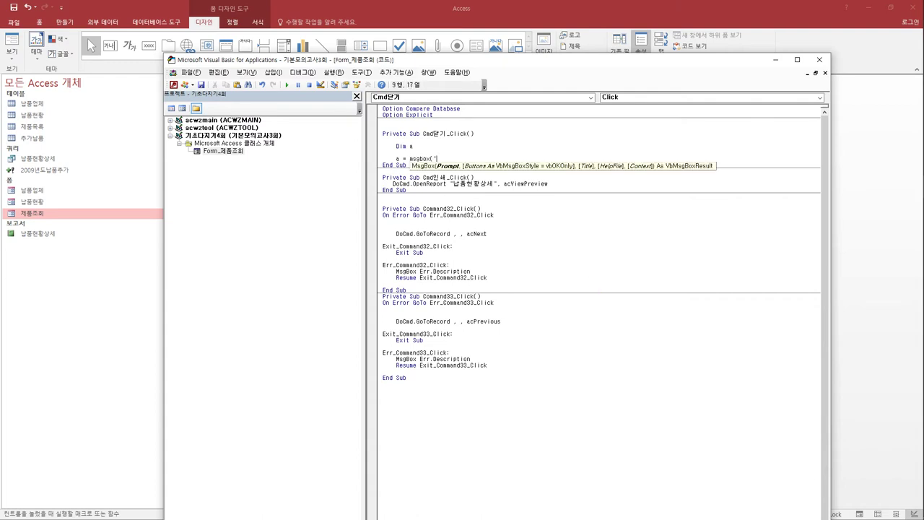
type("현재")
type(" 품")
type("을")
type("ㄷ")
type("닫을까요")
type("?")
type("\",")
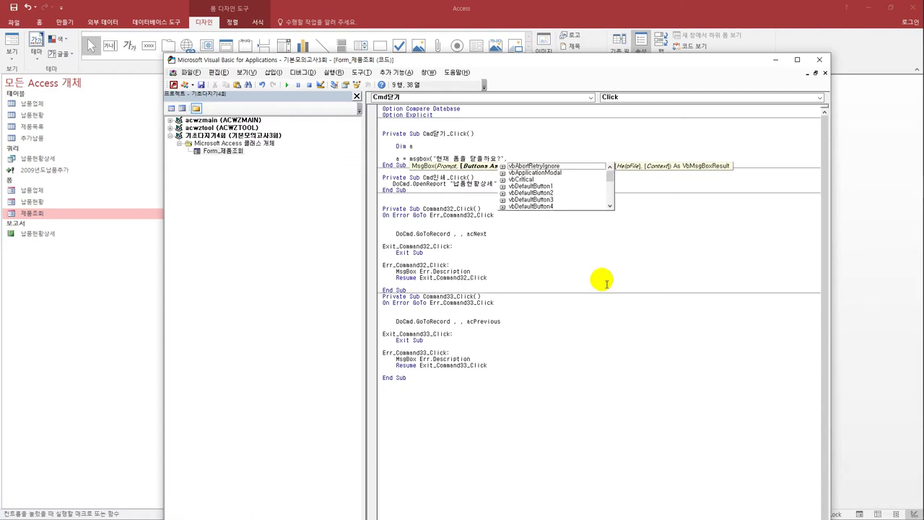
Step: Complete the MsgBox call with the vbYesNo + vbQuestion buttons argument and the title "작업종료"
type("vby")
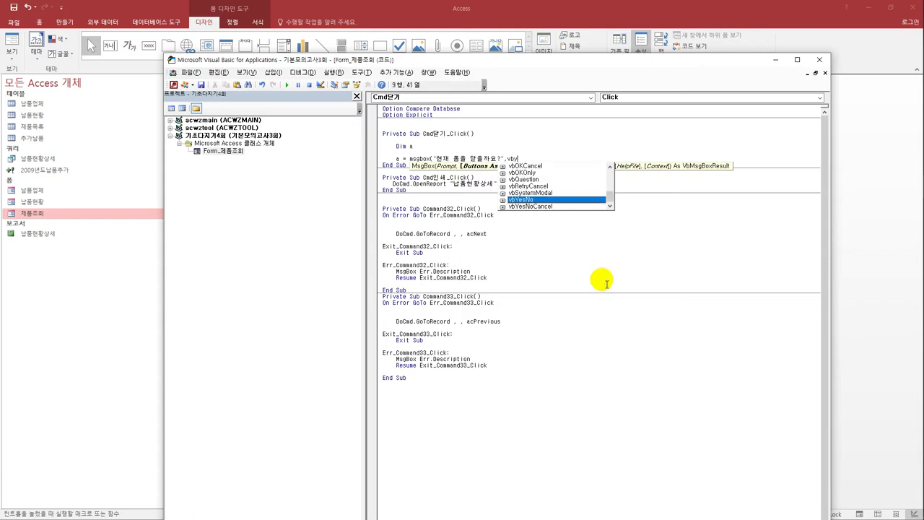
key("Tab")
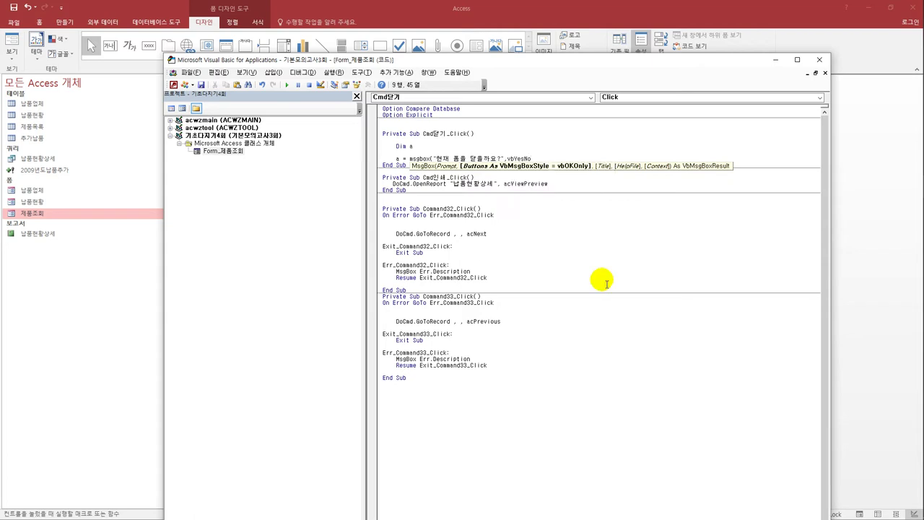
type(",")
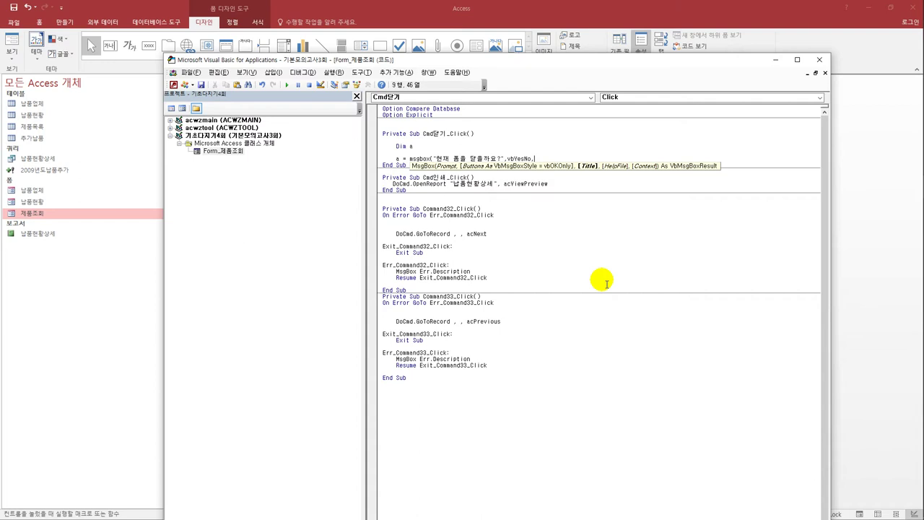
key("BackSpace")
type("+")
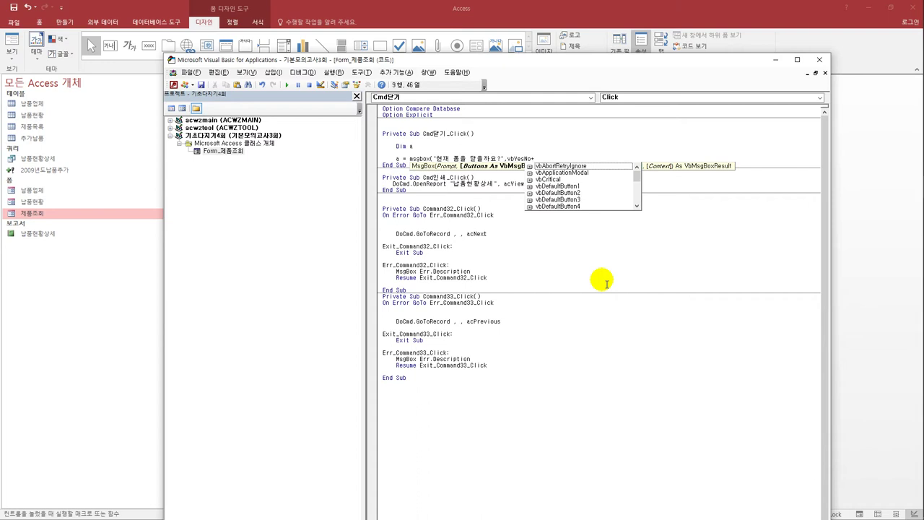
type("vbq")
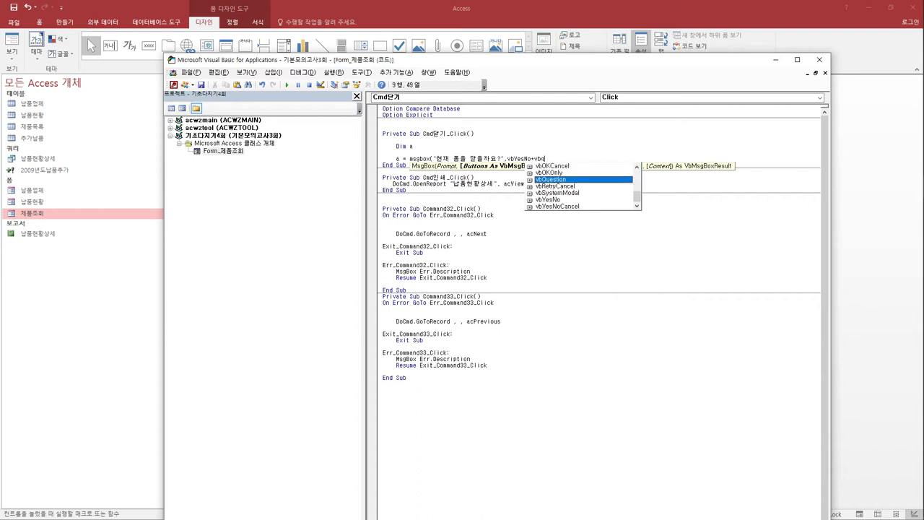
key("Tab")
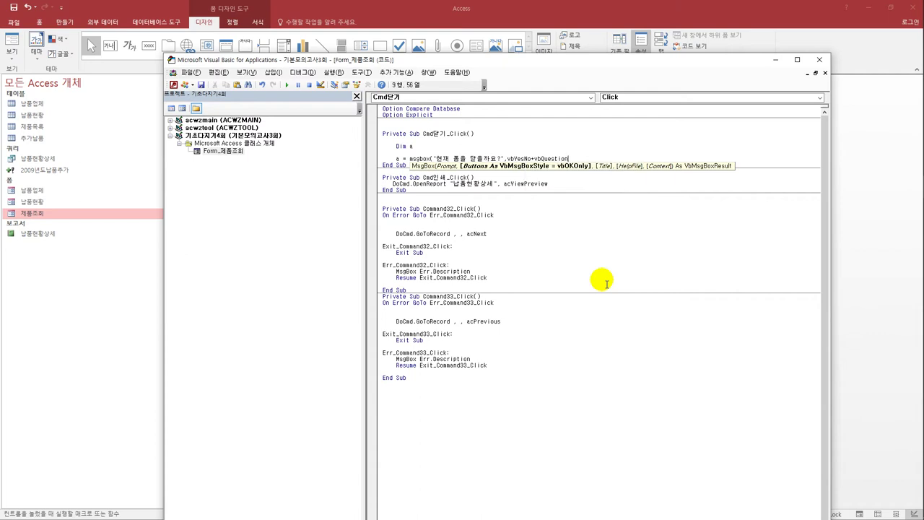
type(",")
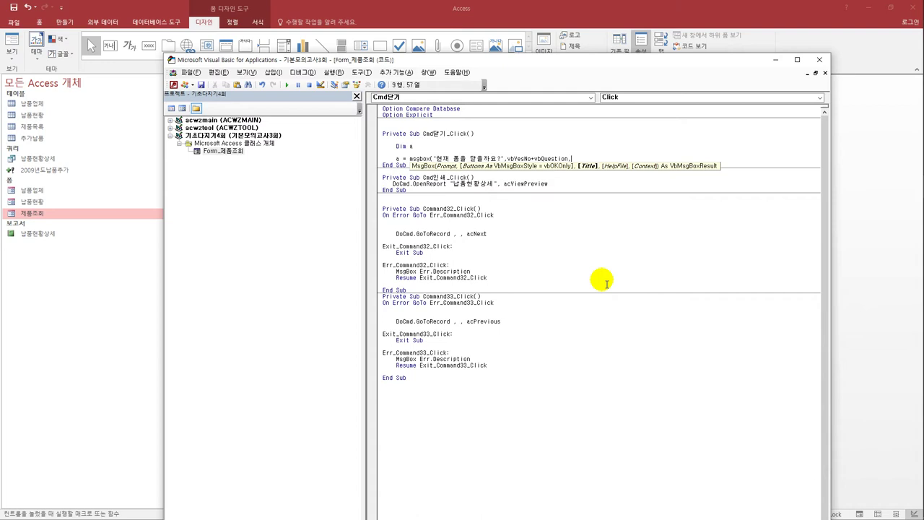
type("\"작업종료")
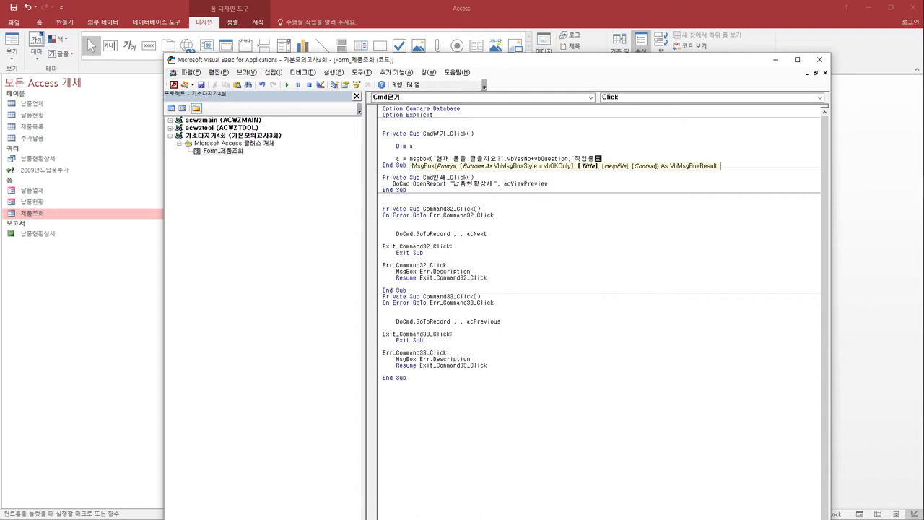
type("\")")
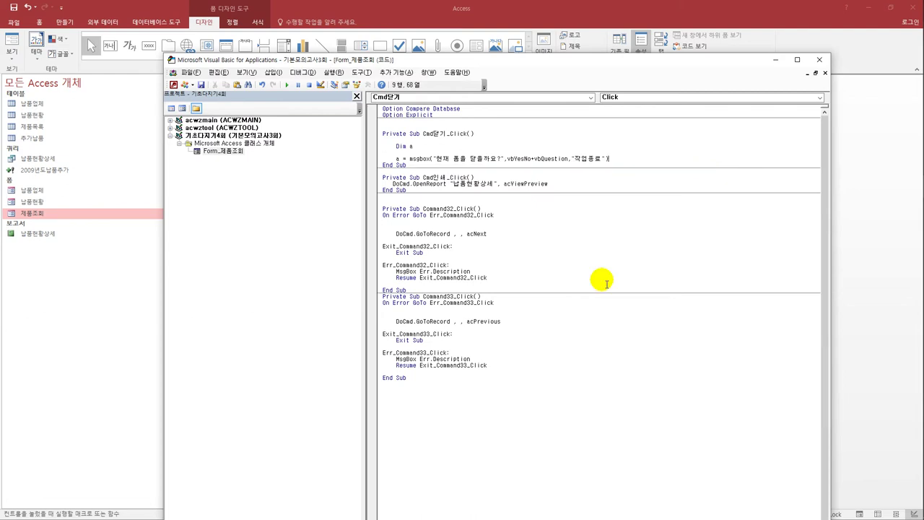
Step: Add an If block that runs DoCmd.Close when a = vbYes, and close the code editor
key("Return")
key("Return")
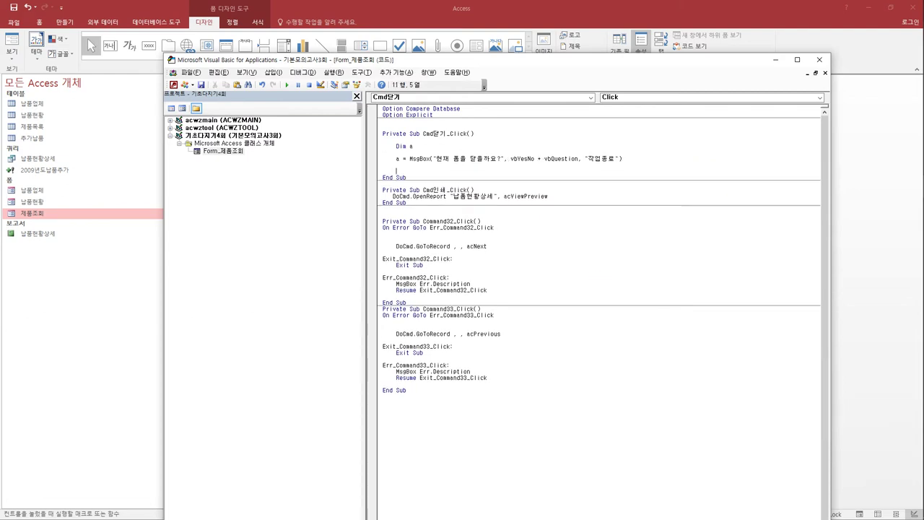
type("if a = vbyes Then")
key("Return")
key("Tab")
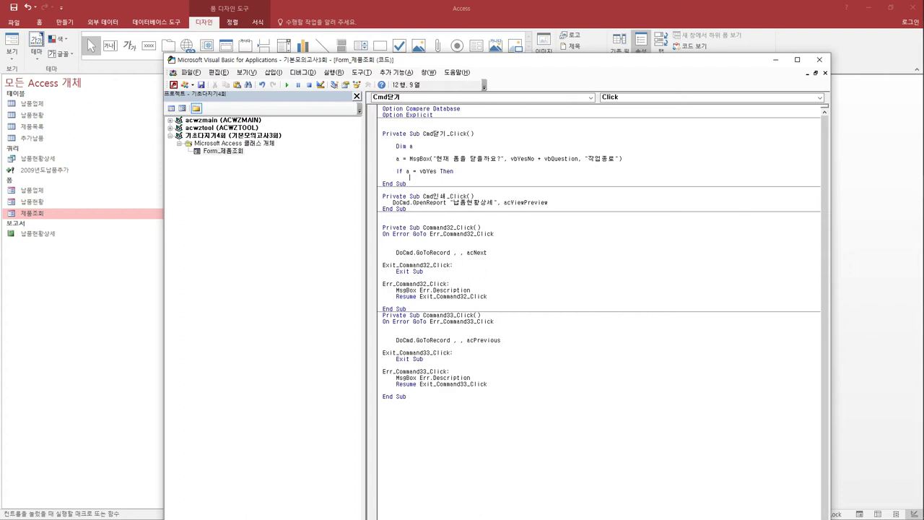
type("docmd.clo")
key("Tab")
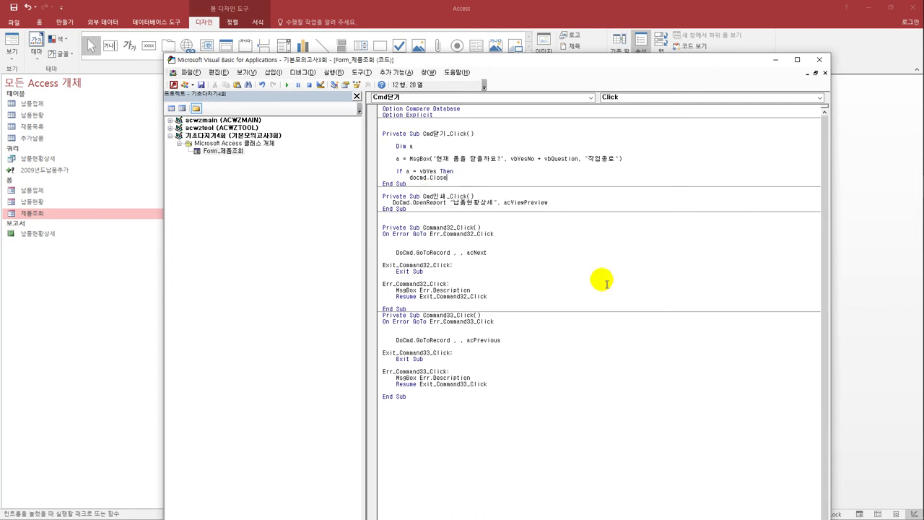
key("Return")
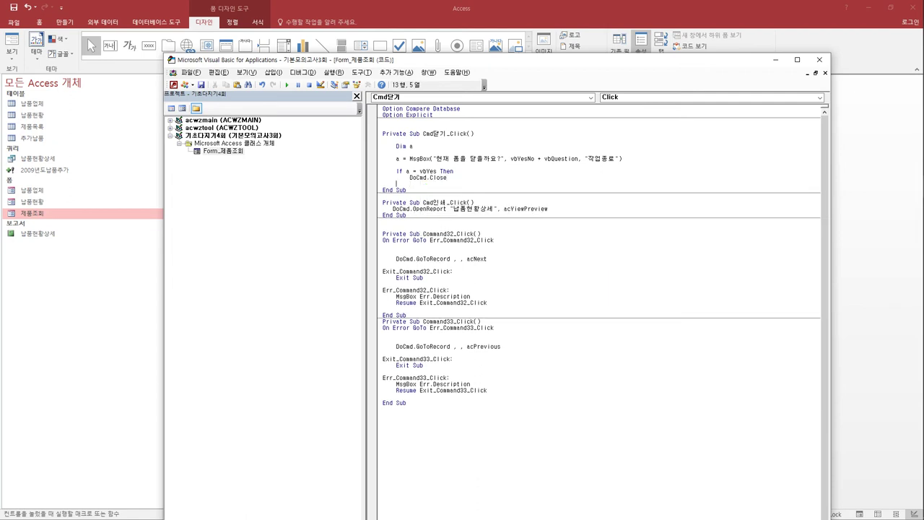
type("end if")
key("Return")
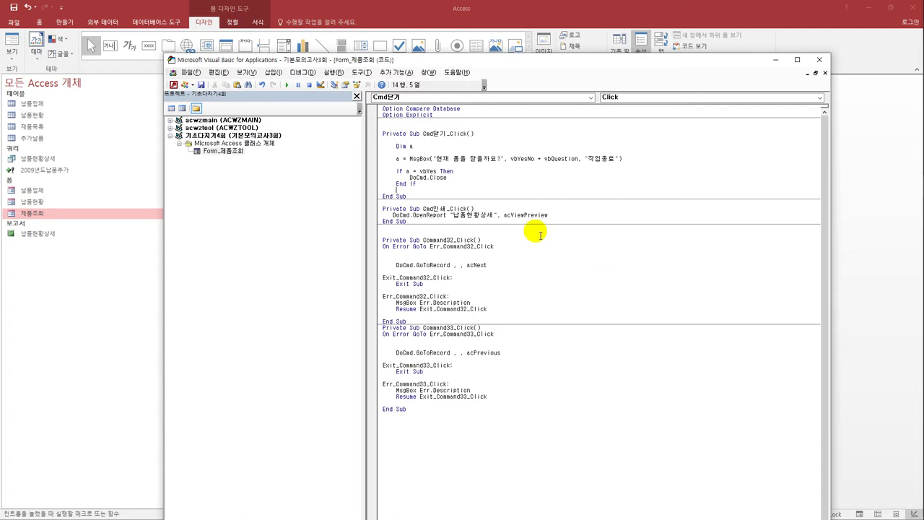
left_click(818, 60)
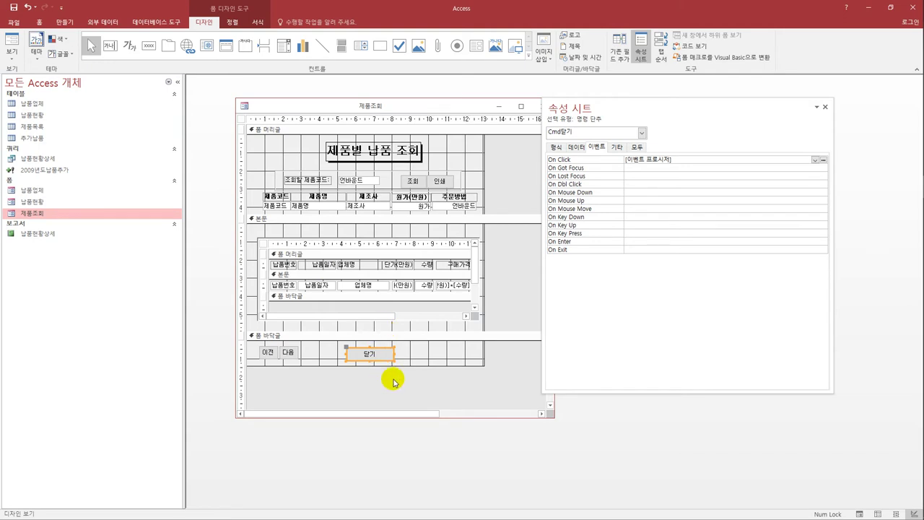
Step: Set the 주문방법 text box's control source to =IIf([원가]>=10,"본사주문","개별주문")
left_click(460, 208)
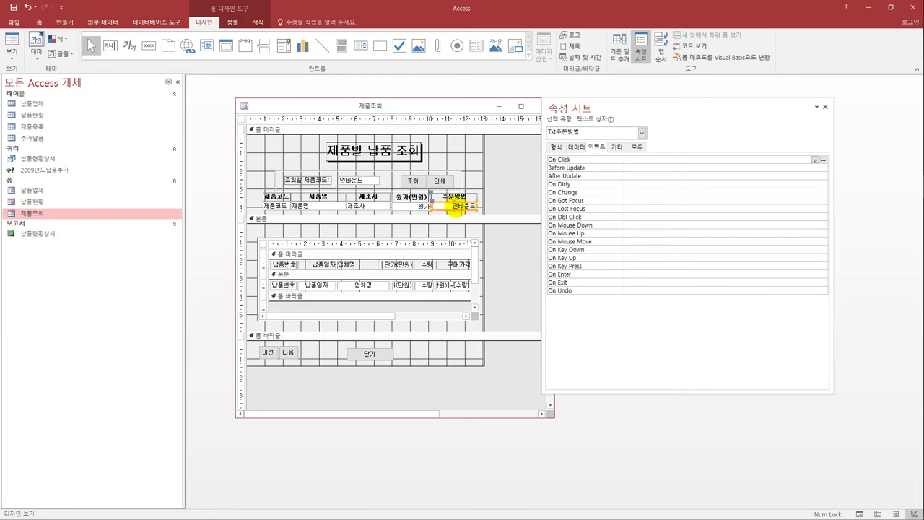
left_click(578, 146)
left_click(648, 160)
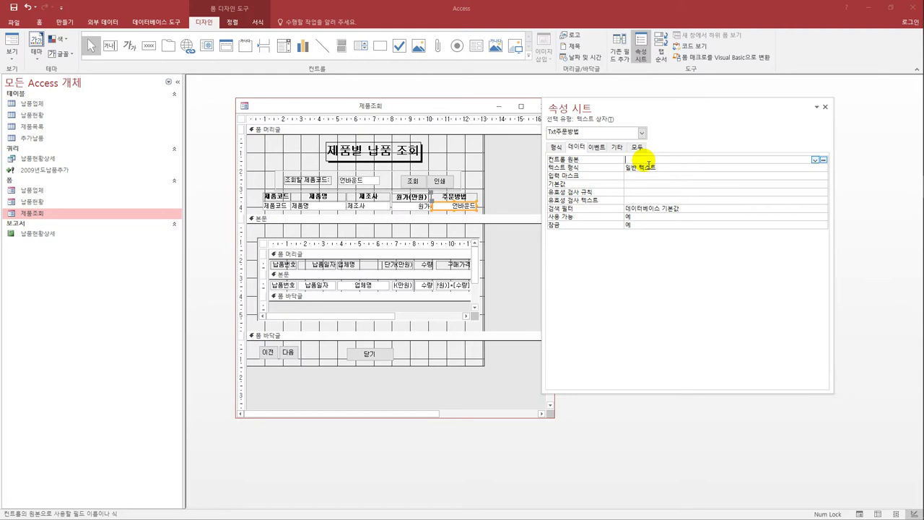
type("=iif(")
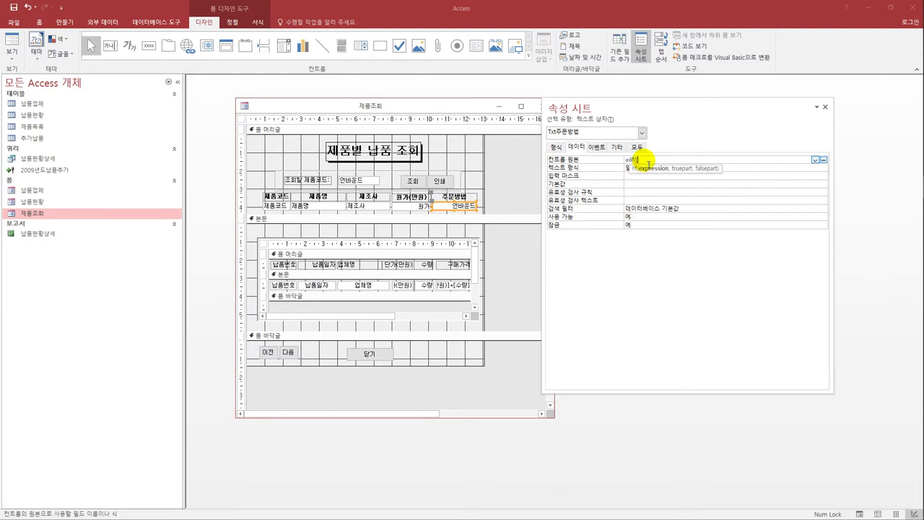
type("[원가]>=10,\"본사주문\"")
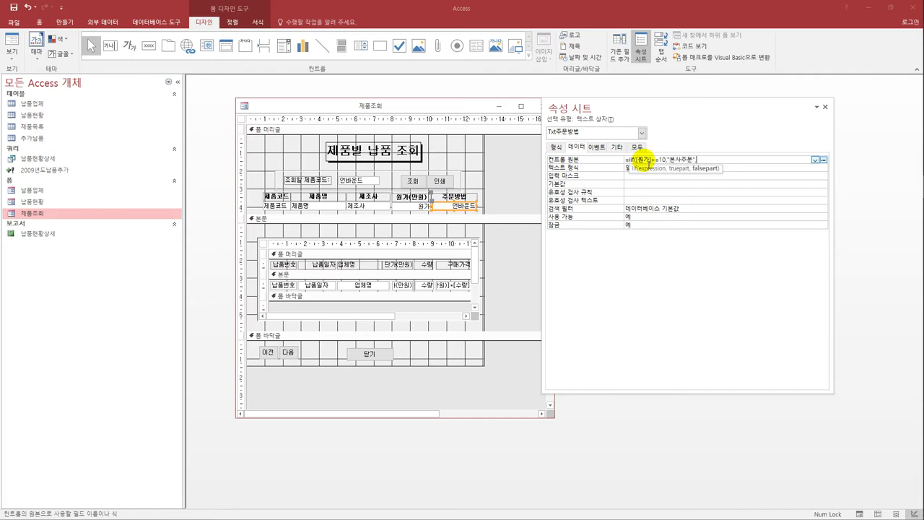
type(",\"개별주문\")")
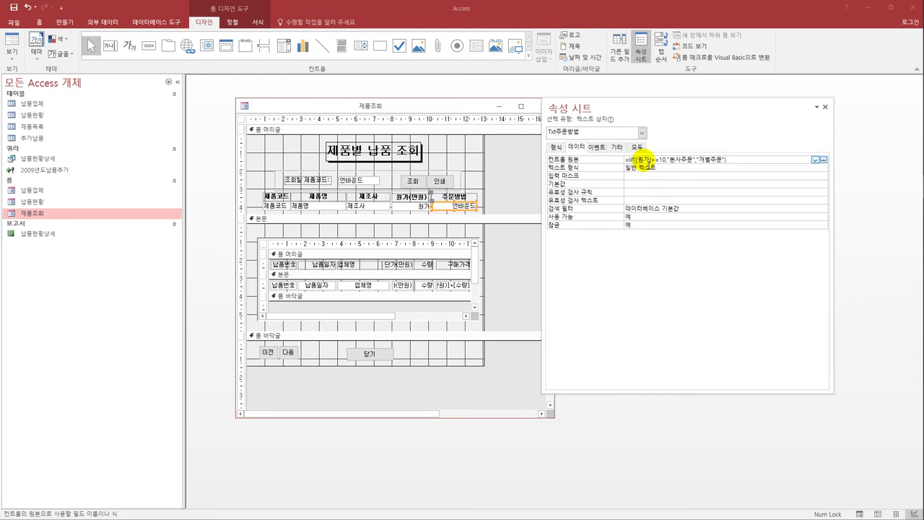
left_click(661, 186)
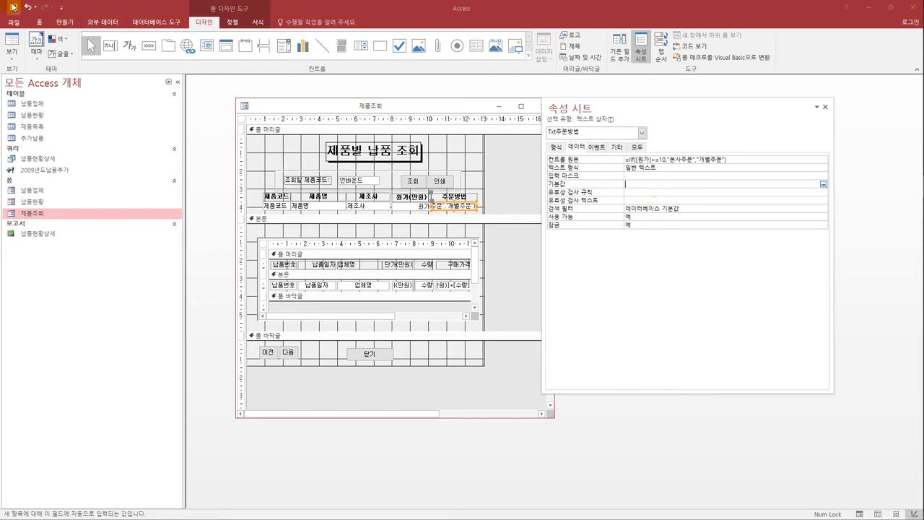
Step: Show the 제품조회 form in Form view, test its 닫기 button, and answer 예 to the close confirmation
left_click(12, 42)
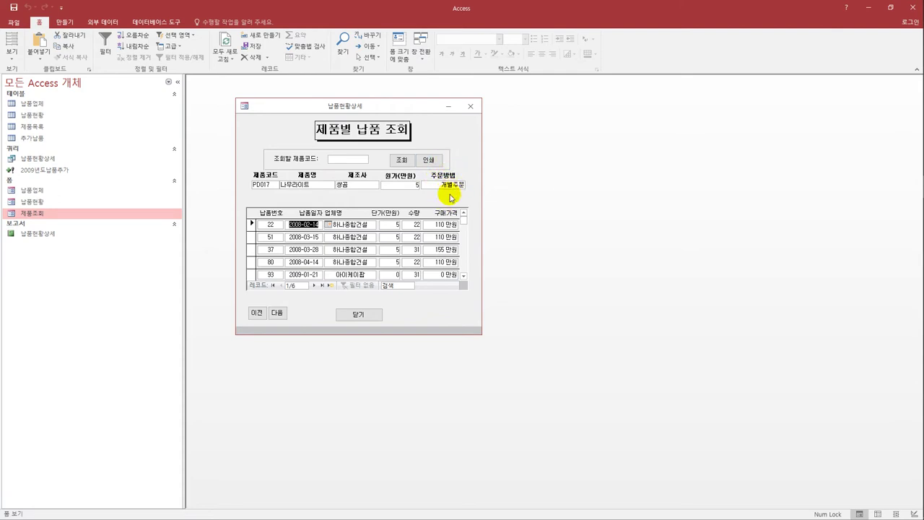
left_click(360, 315)
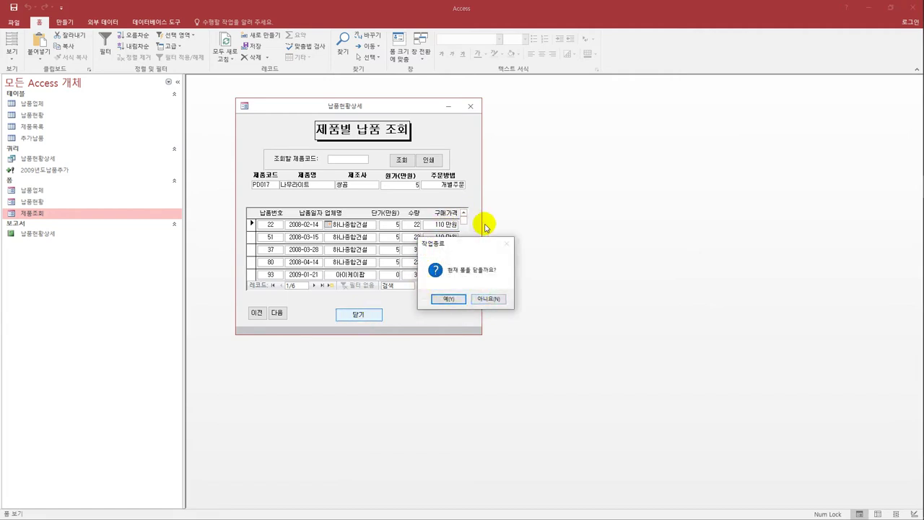
left_click(457, 299)
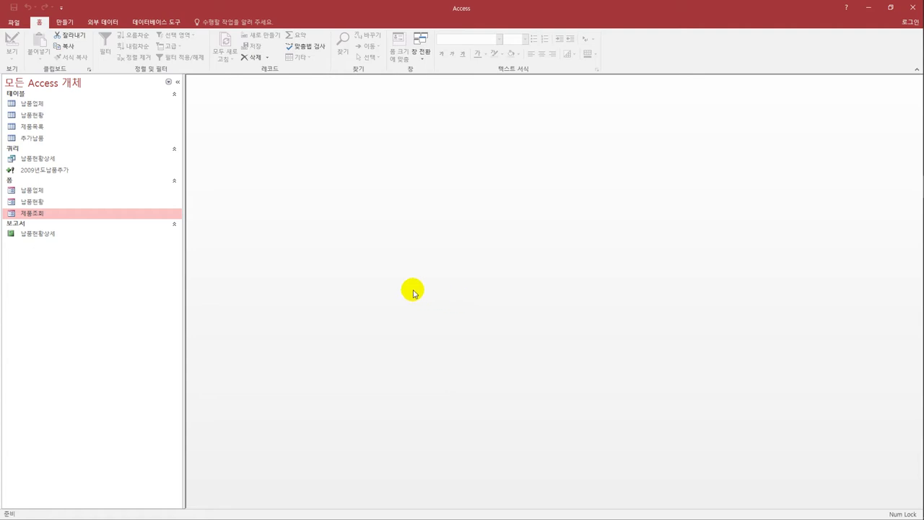
Step: Open the 납품현황상세 report in Design view
left_click(62, 238)
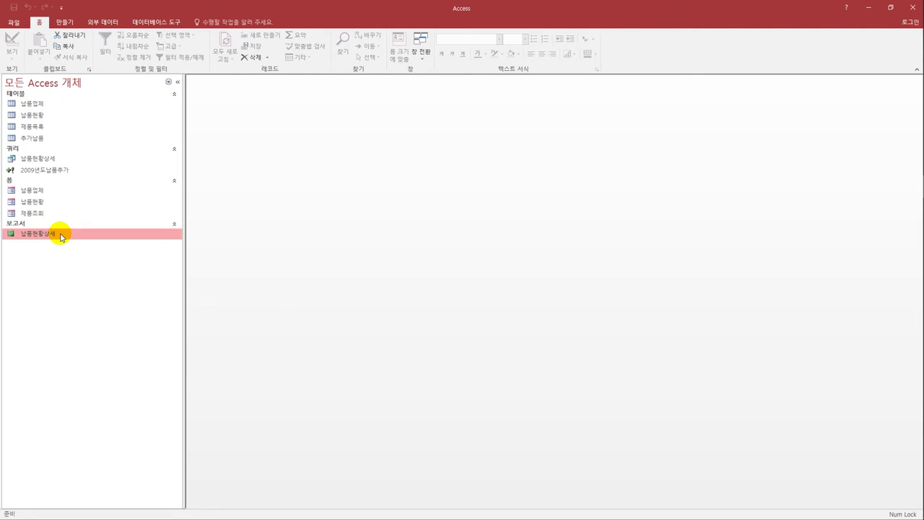
right_click(60, 237)
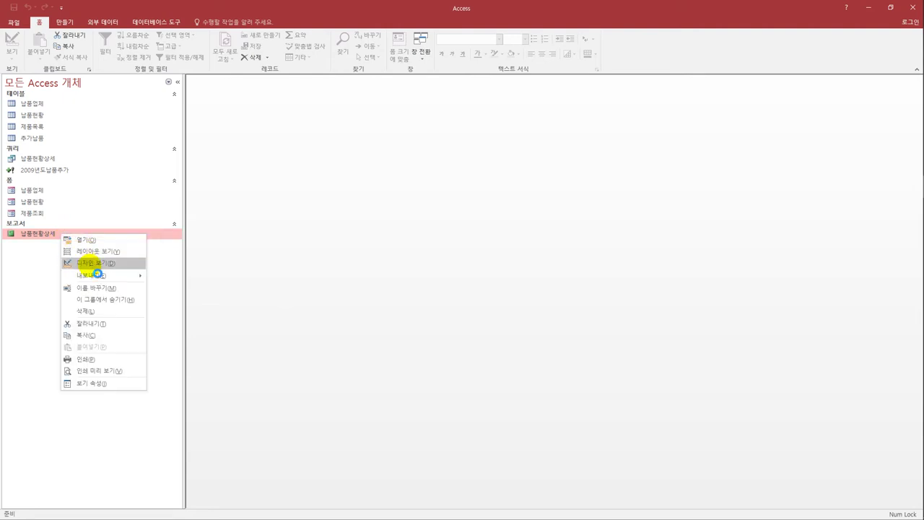
left_click(94, 263)
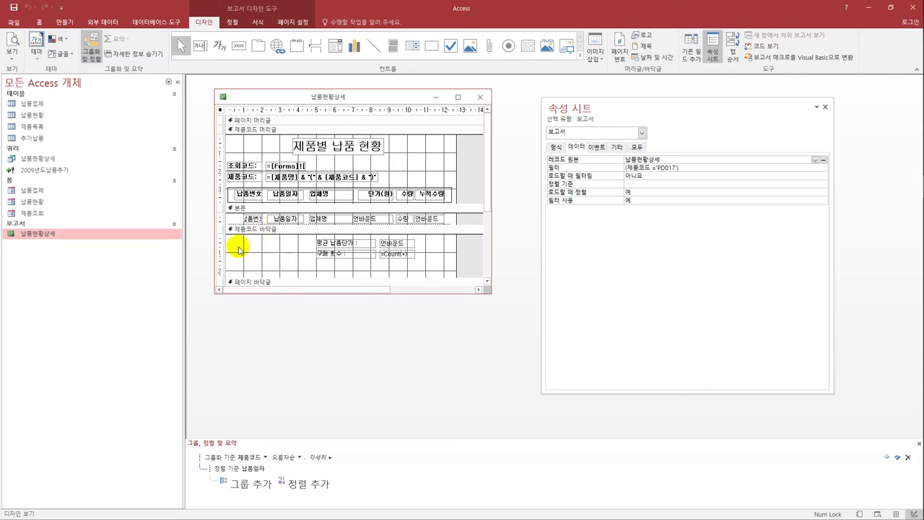
Step: Set the font weight of all controls in the 제품코드 바닥글 section to 굵게
left_click_drag(218, 238, 216, 264)
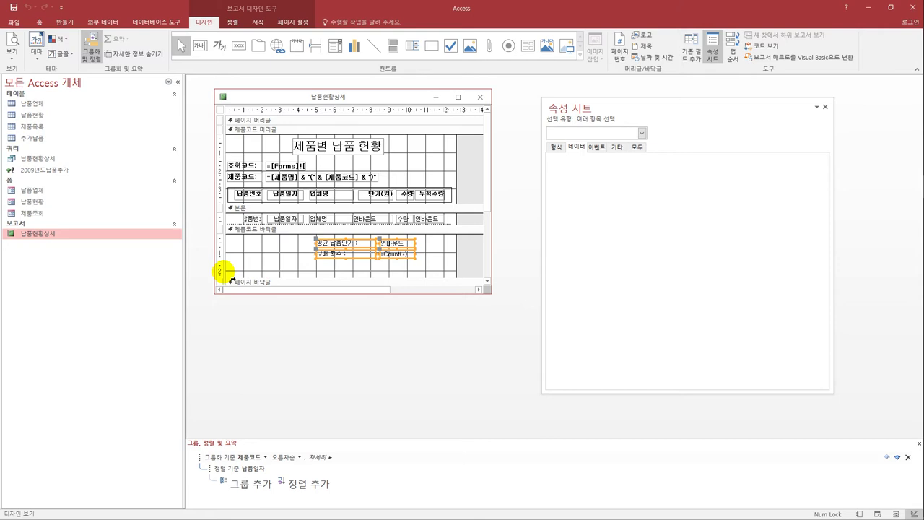
left_click(557, 148)
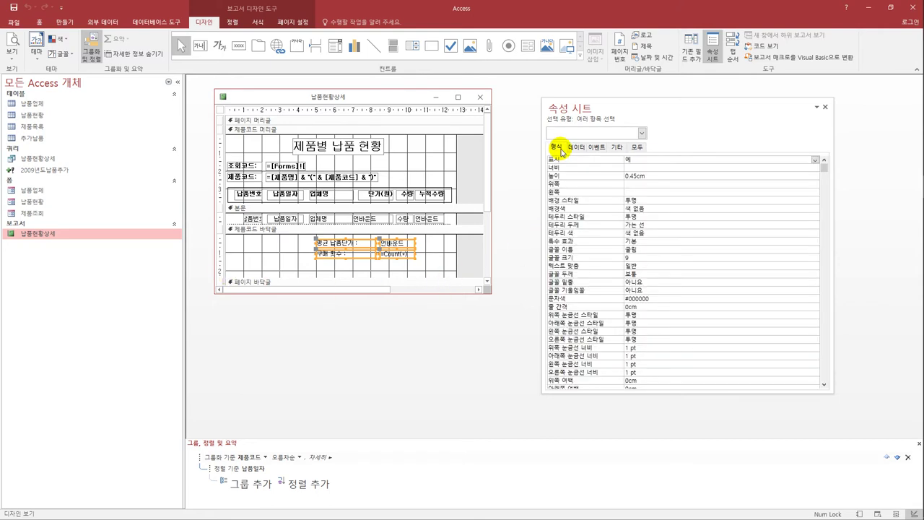
left_click(647, 275)
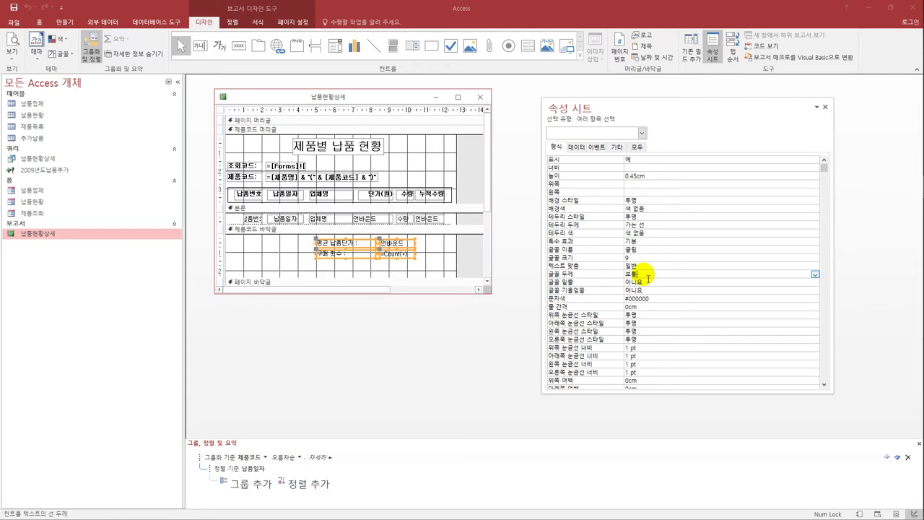
left_click(815, 275)
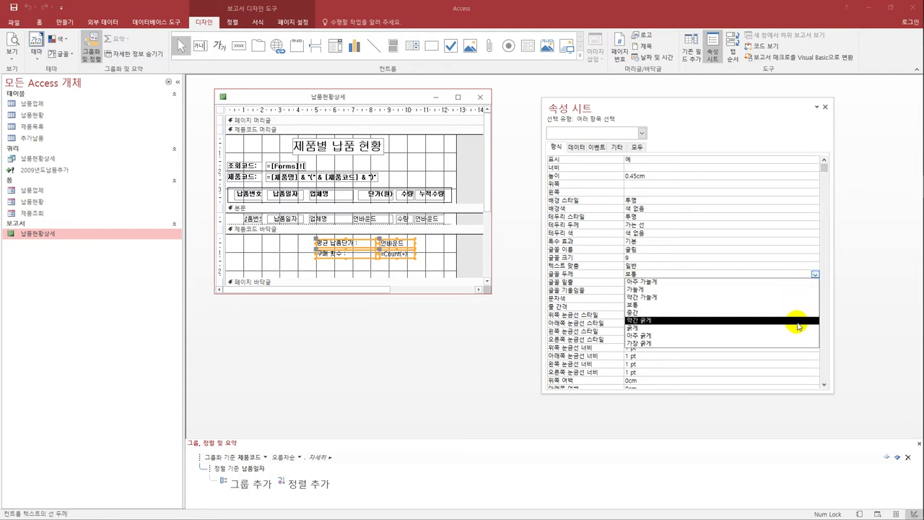
left_click(799, 331)
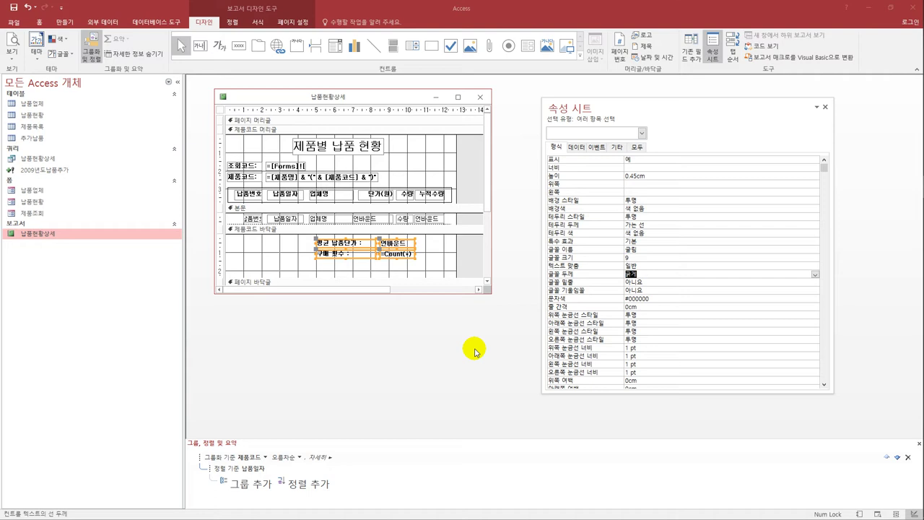
Step: Draw a horizontal line about 11.4 cm long below the 제품코드 바닥글 controls and name it Line바닥글
left_click(371, 48)
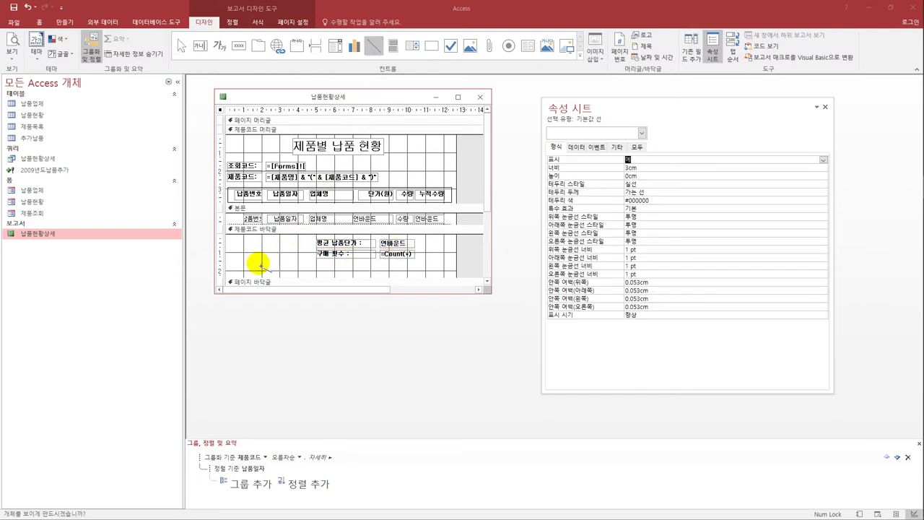
left_click_drag(242, 265, 449, 272)
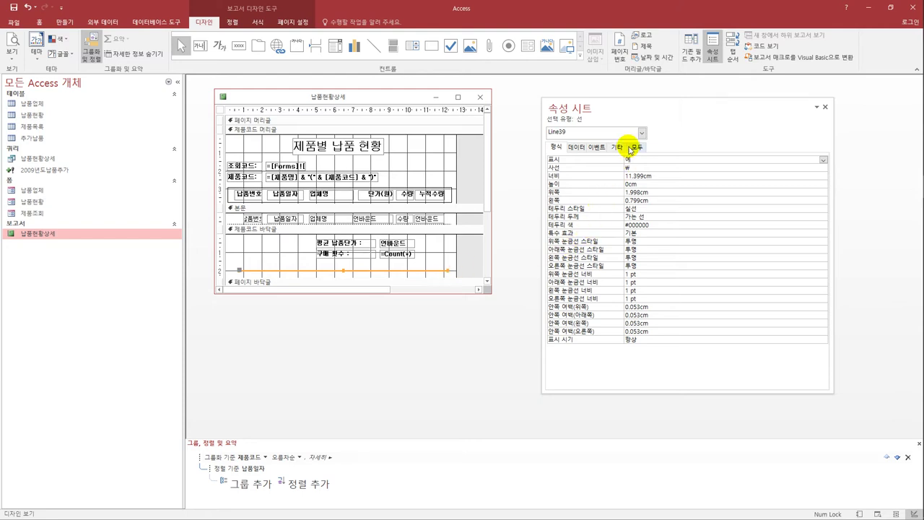
left_click(636, 147)
left_click(647, 159)
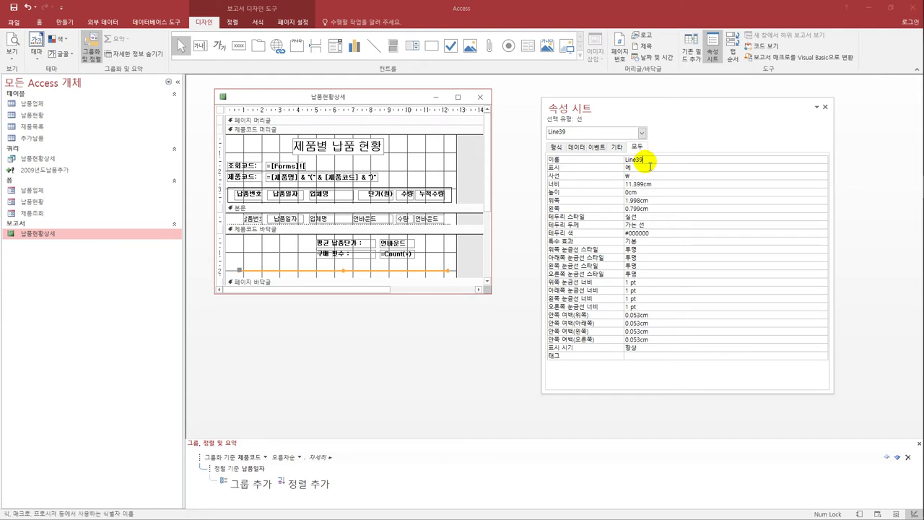
left_click_drag(643, 160, 634, 159)
type("법닥글")
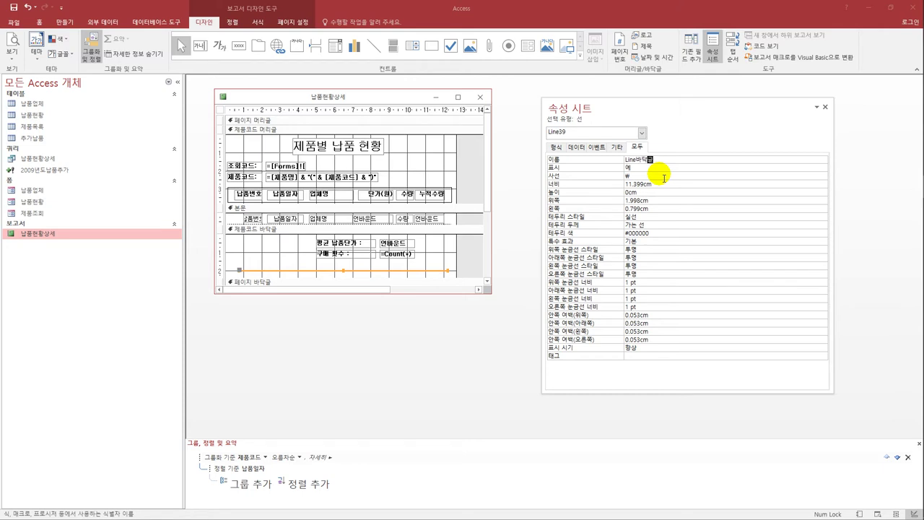
key("Return")
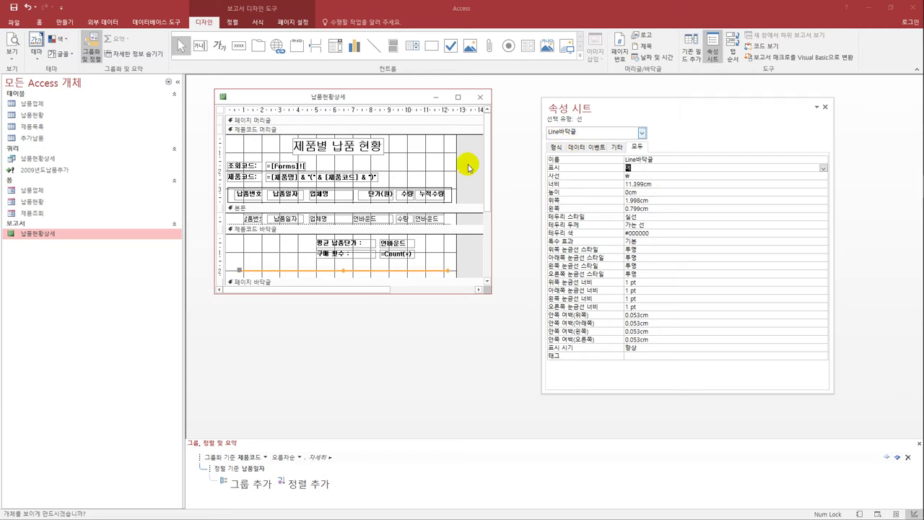
Step: Set the control source of the unbound 단가(원) text box in the 본문 section to =[단가(만원)] * 10000
left_click(374, 221)
left_click(374, 222)
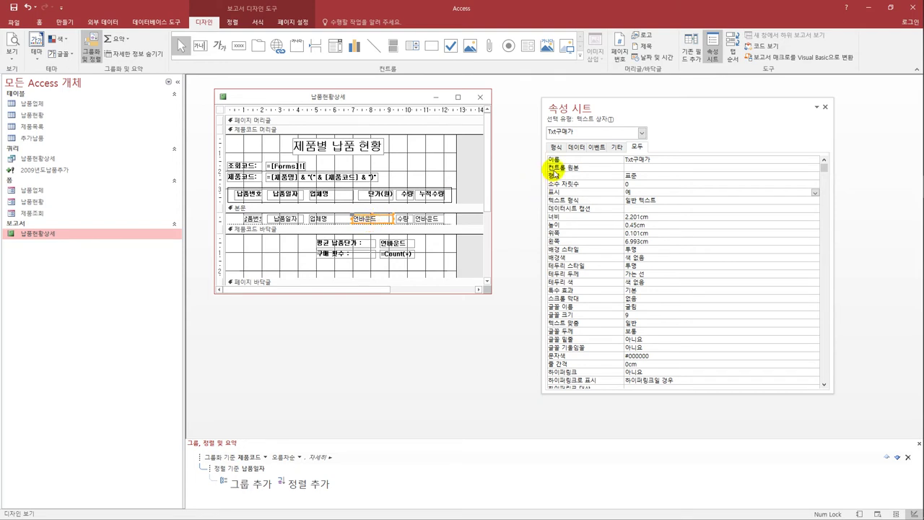
left_click(576, 146)
left_click(648, 160)
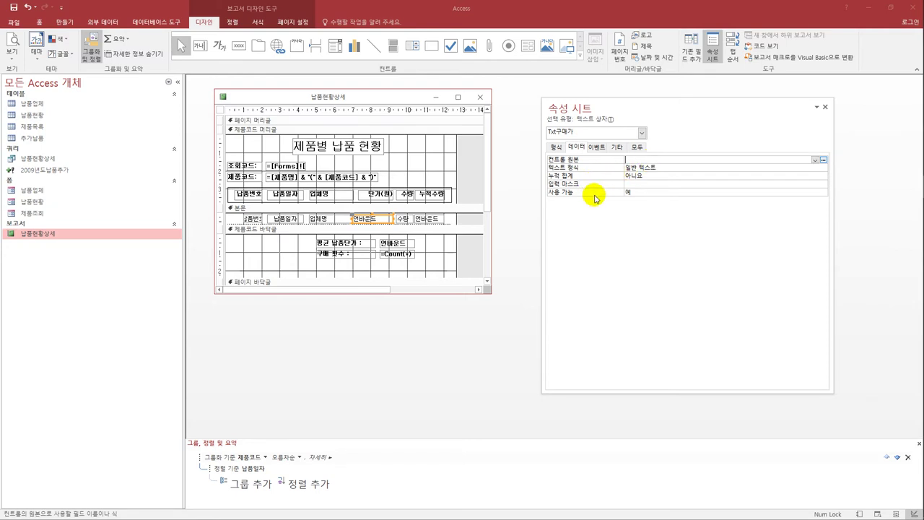
type("=[")
key("BackSpace")
type("[단가(만원)] * 10000")
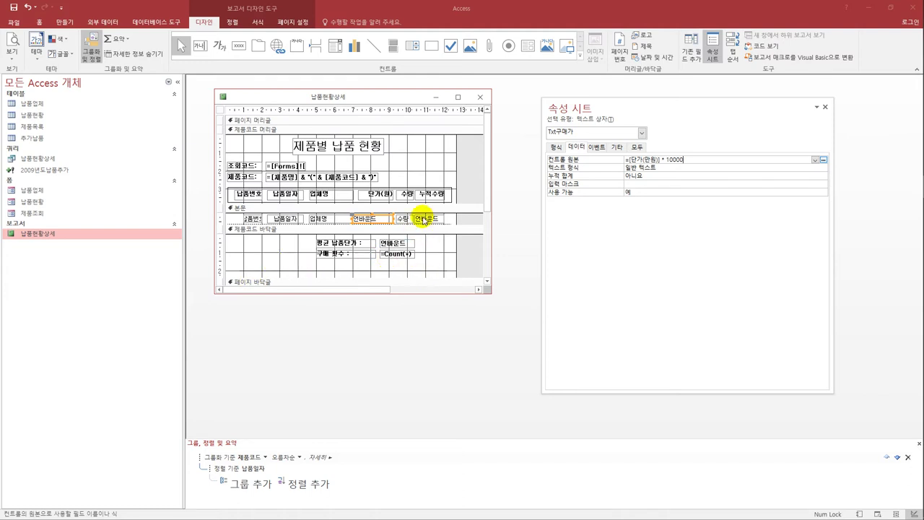
Step: Bind the 누적수량 text box in the 본문 section to 수량 and set its running sum to 그룹
left_click(425, 219)
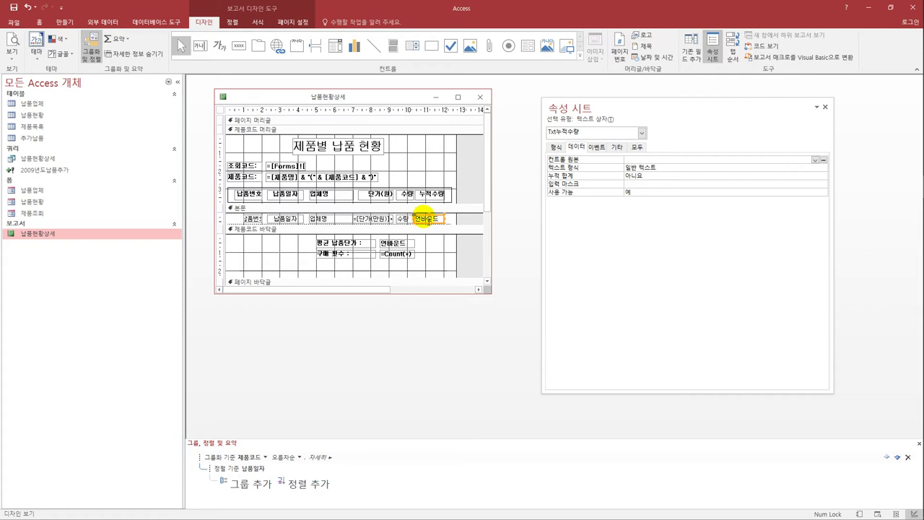
left_click(815, 161)
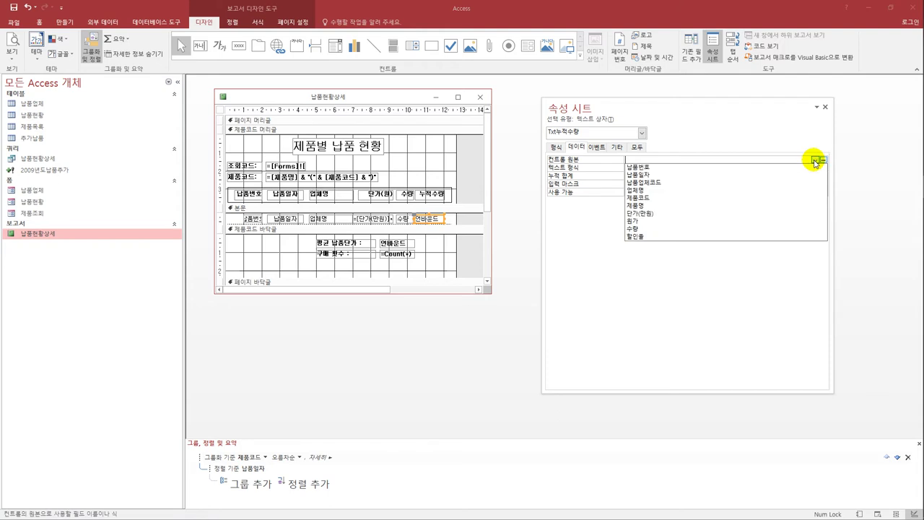
left_click(768, 227)
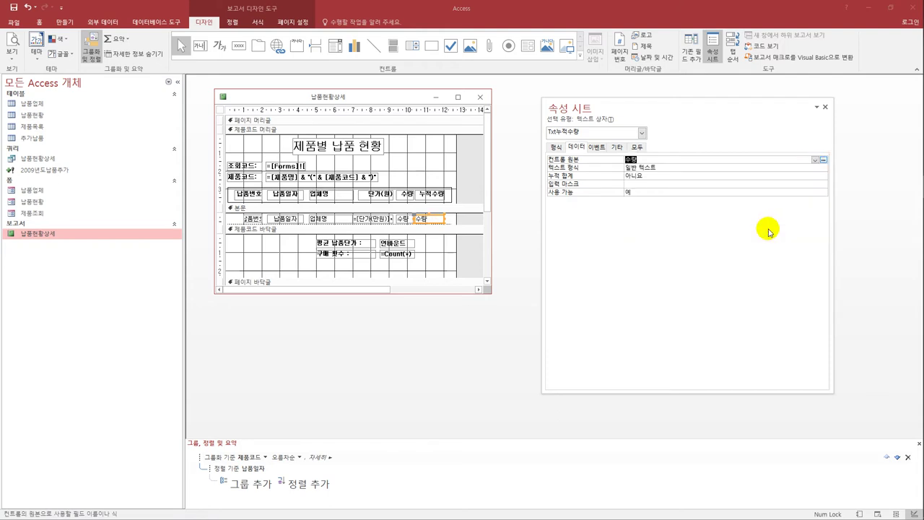
left_click(683, 177)
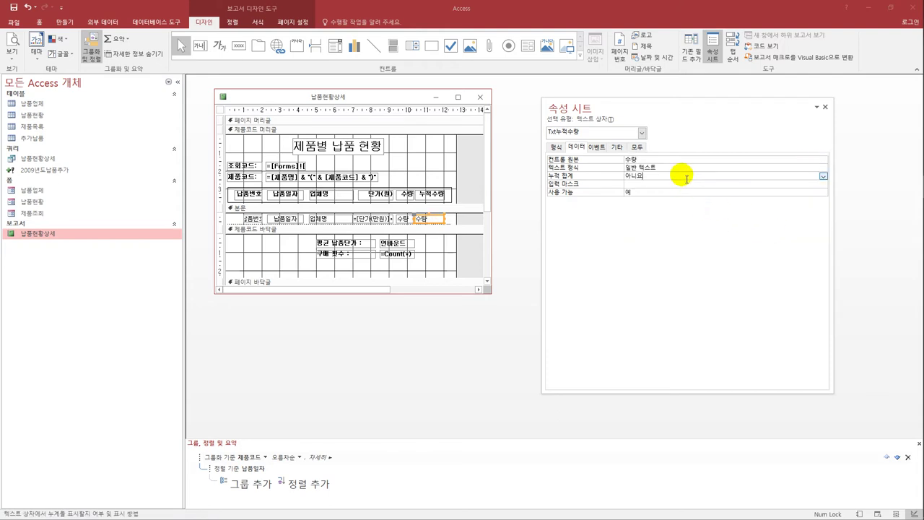
left_click(824, 176)
left_click(809, 192)
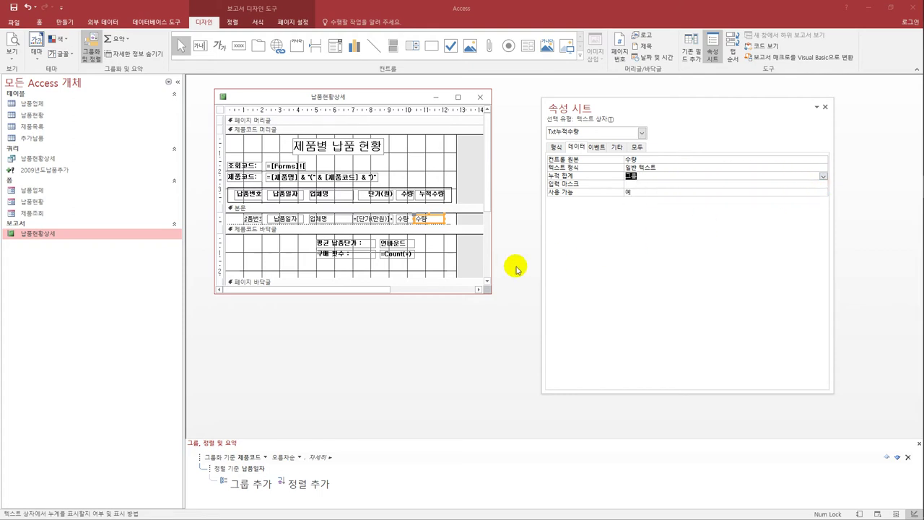
Step: Set the control source of the unbound 평균 납품단가 text box in the 제품코드 바닥글 section to =Avg([단가(만원)])*10000
left_click(390, 244)
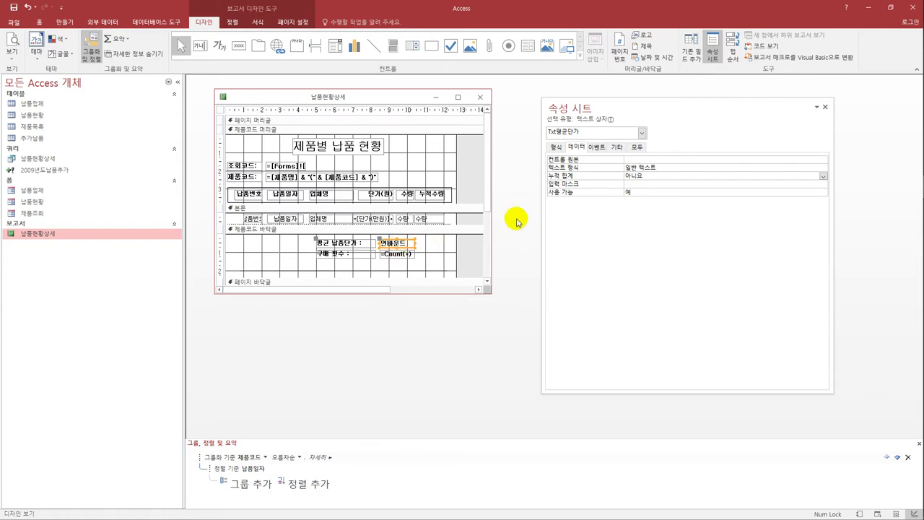
left_click(641, 161)
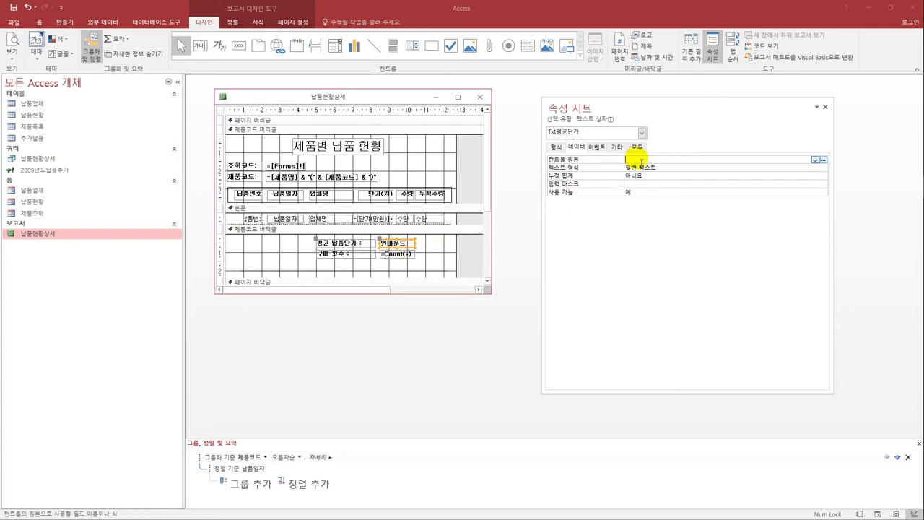
type("=avg([")
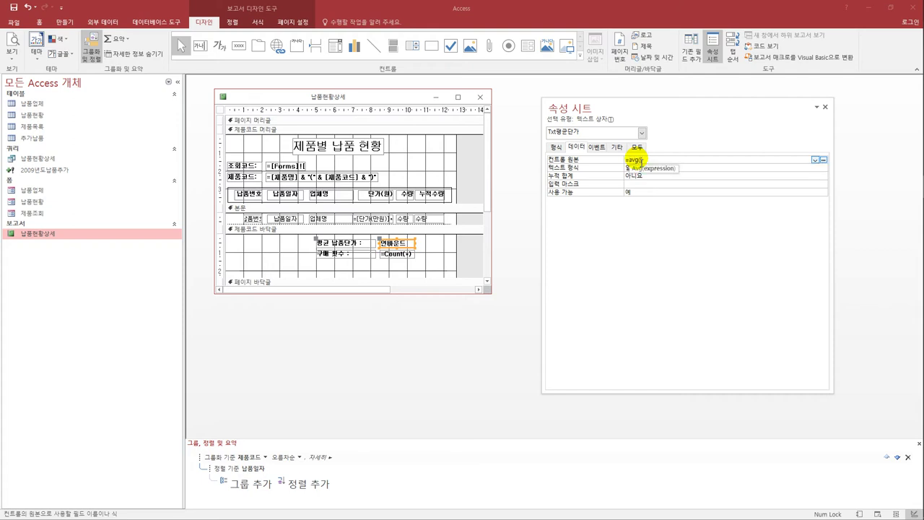
type("단가(만원)")
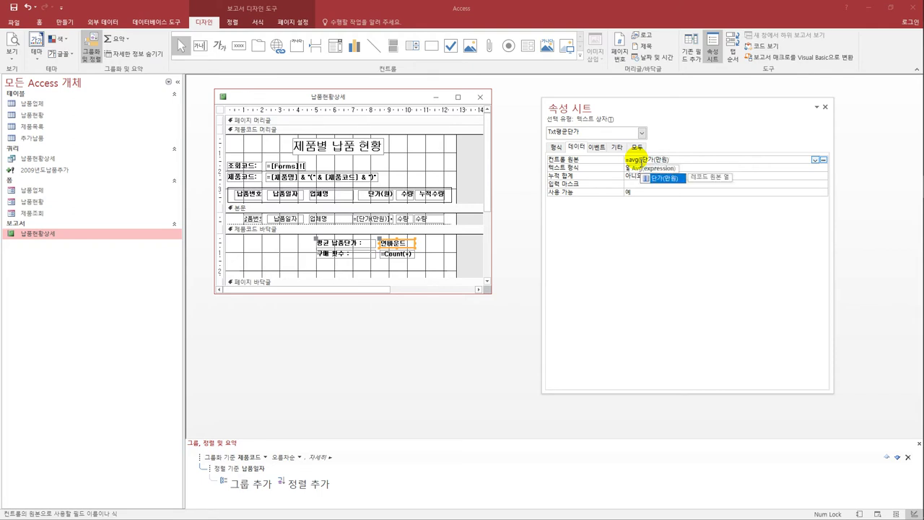
type("]")
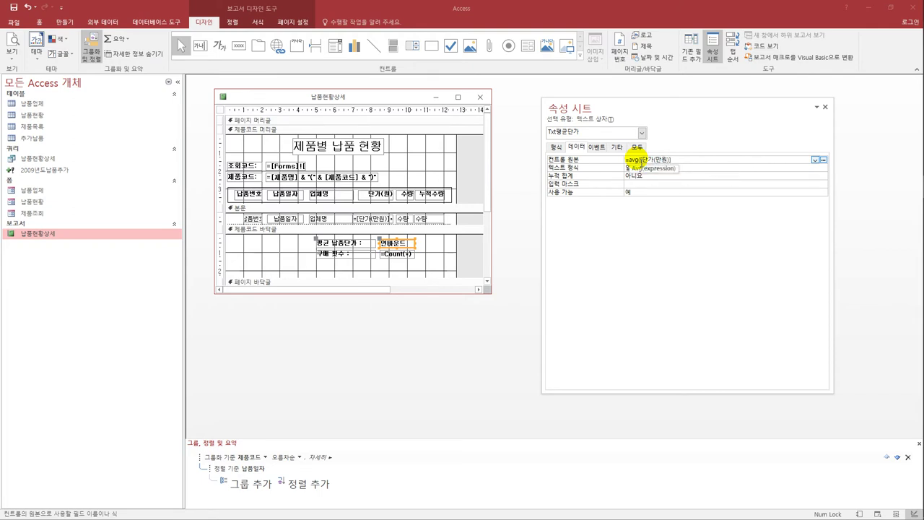
type(")")
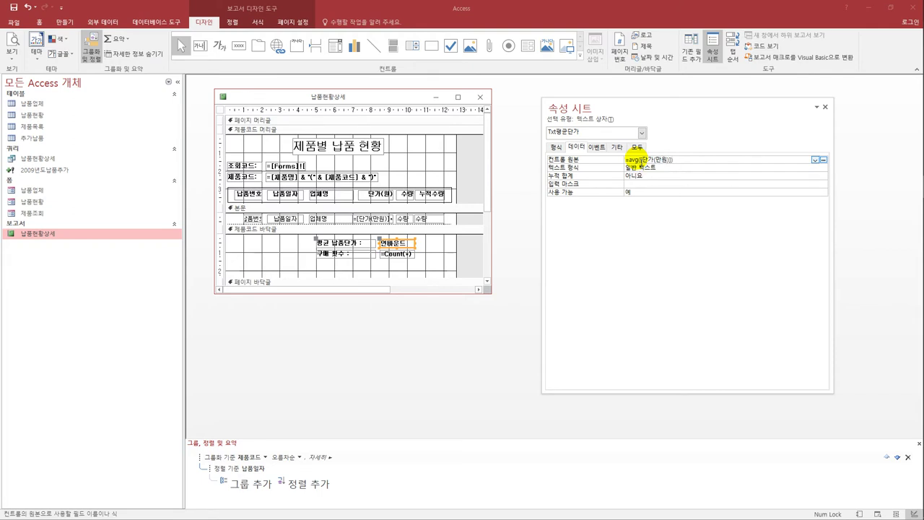
type("*10000")
left_click(653, 175)
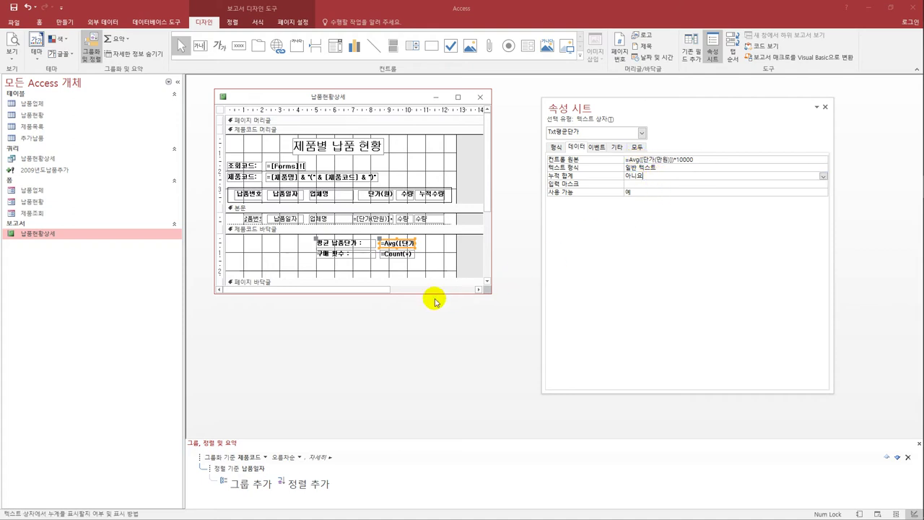
Step: Check the grouped details, 누적수량, average price and footer line in the report's print preview, and close the report
left_click(12, 57)
left_click(37, 105)
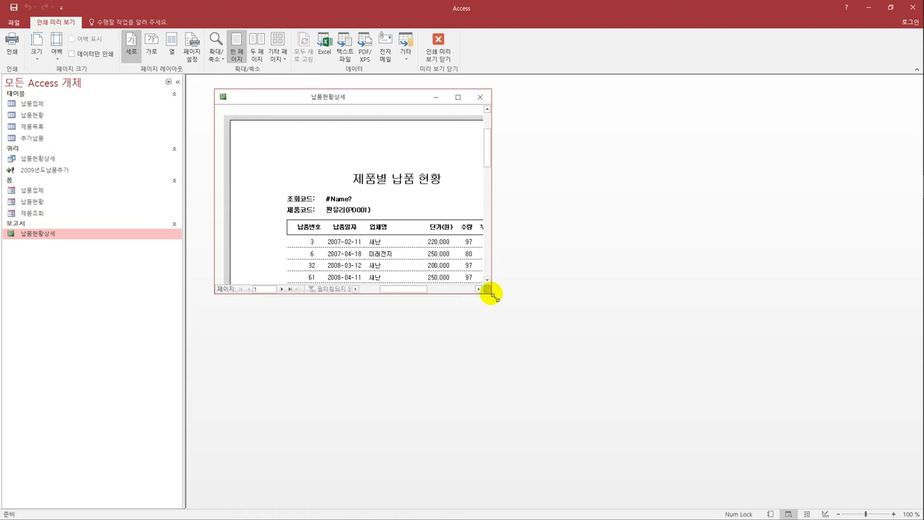
left_click_drag(492, 295, 613, 461)
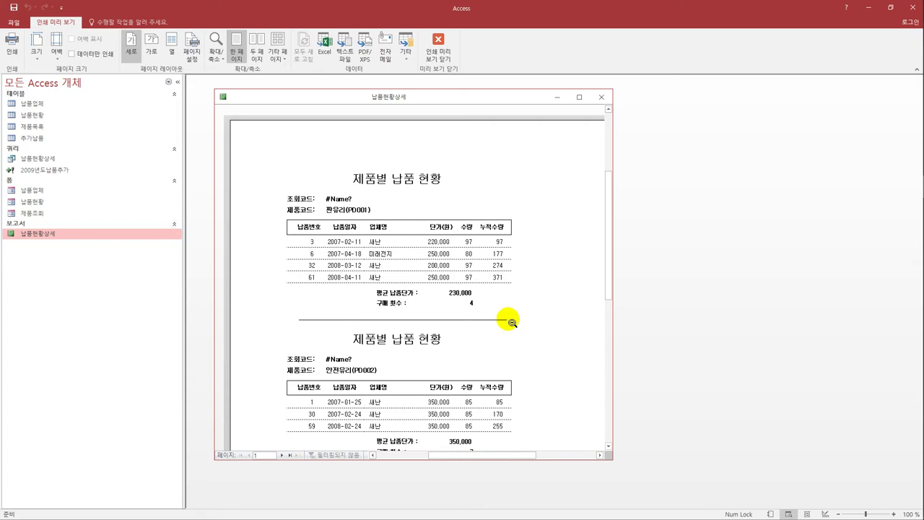
scroll(509, 423, "down", 1)
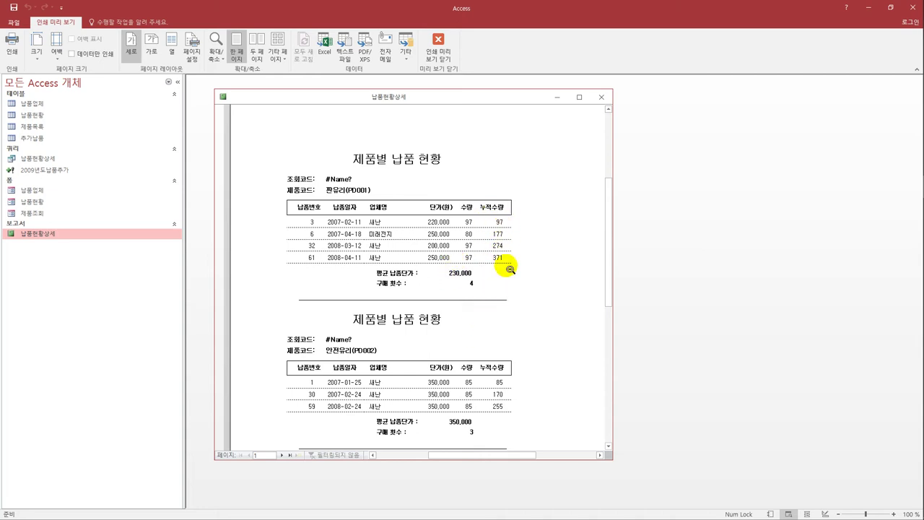
scroll(503, 333, "down", 5)
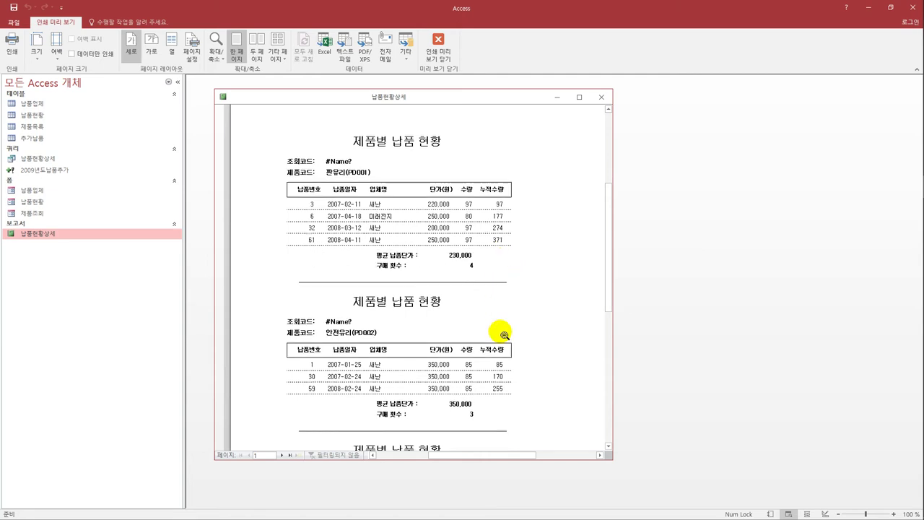
scroll(504, 338, "down", 4)
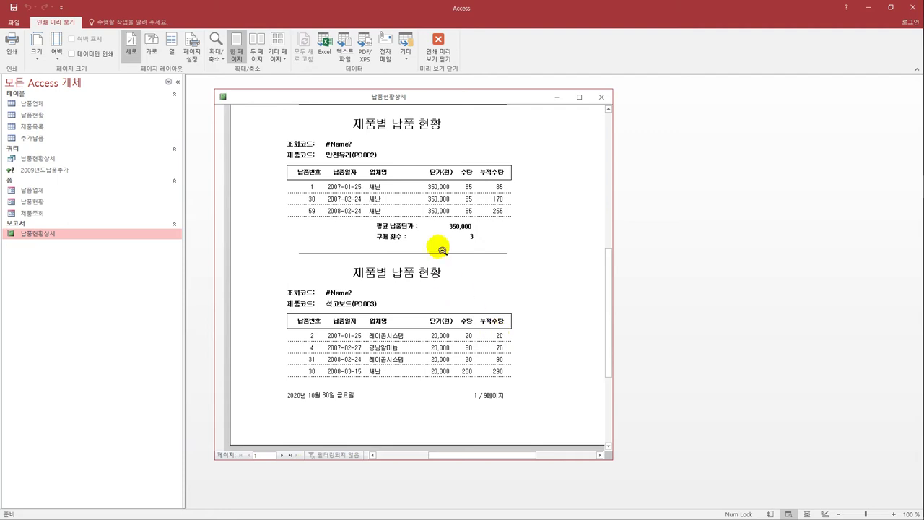
scroll(465, 230, "up", 11)
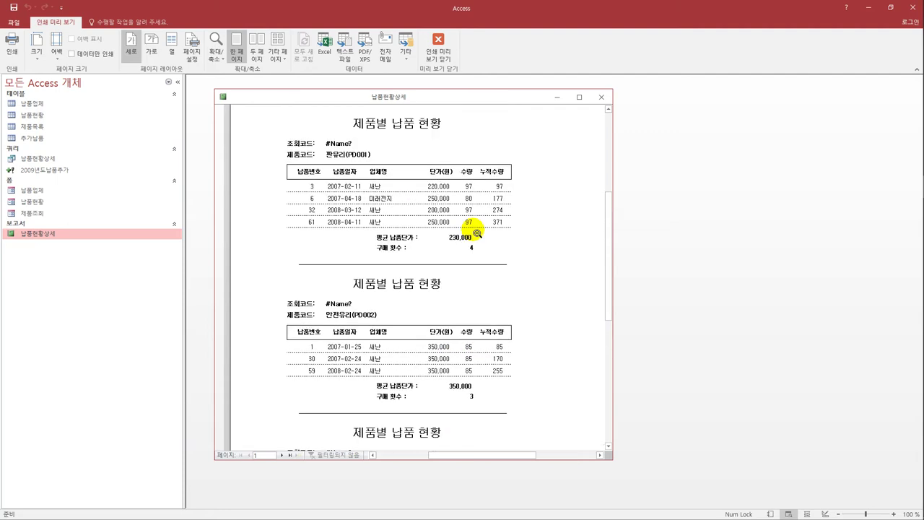
scroll(489, 332, "down", 2)
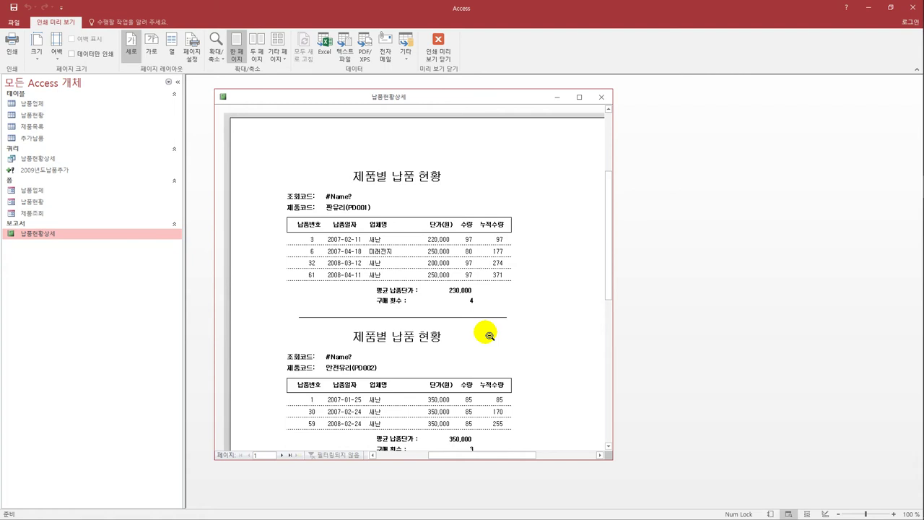
left_click(438, 56)
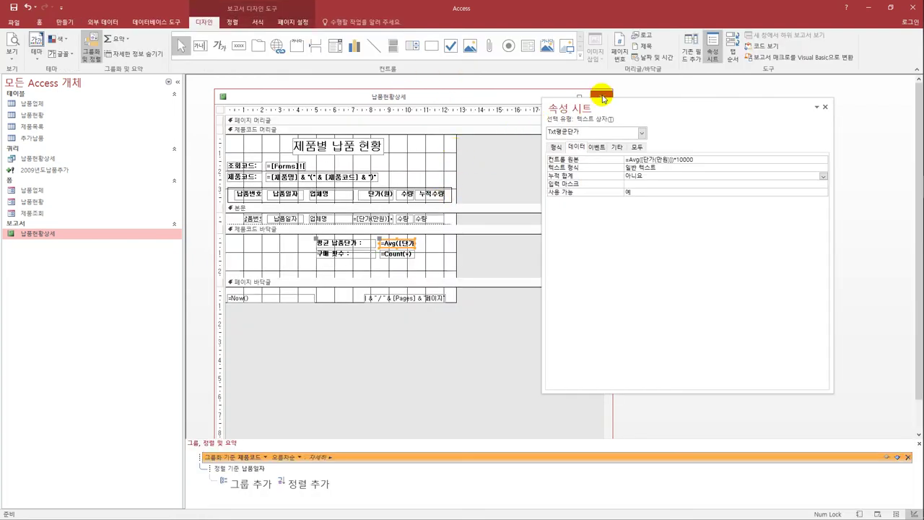
left_click(603, 96)
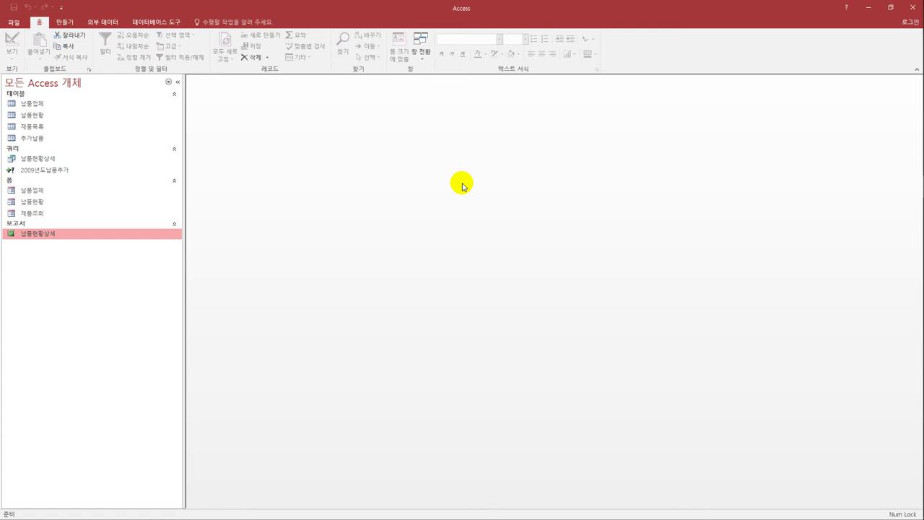
Step: Open the 제품조회 form in design view
left_click(36, 214)
right_click(41, 214)
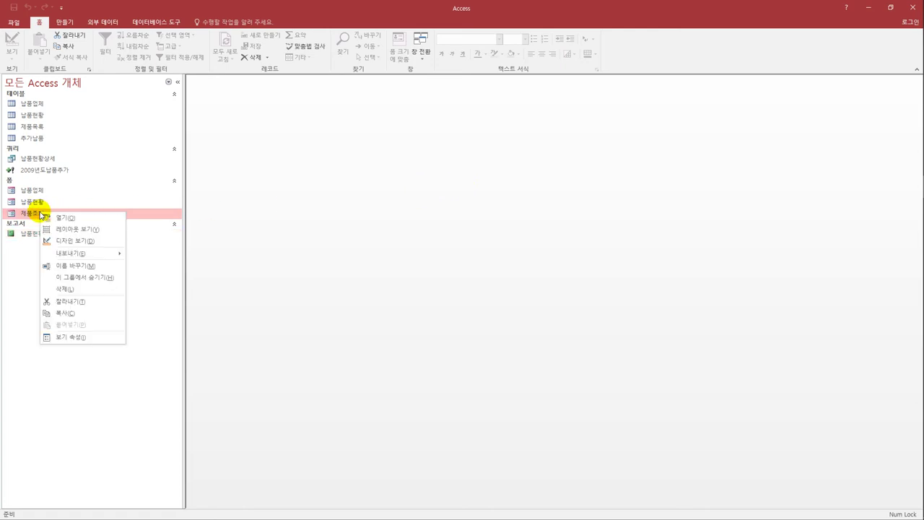
left_click(63, 240)
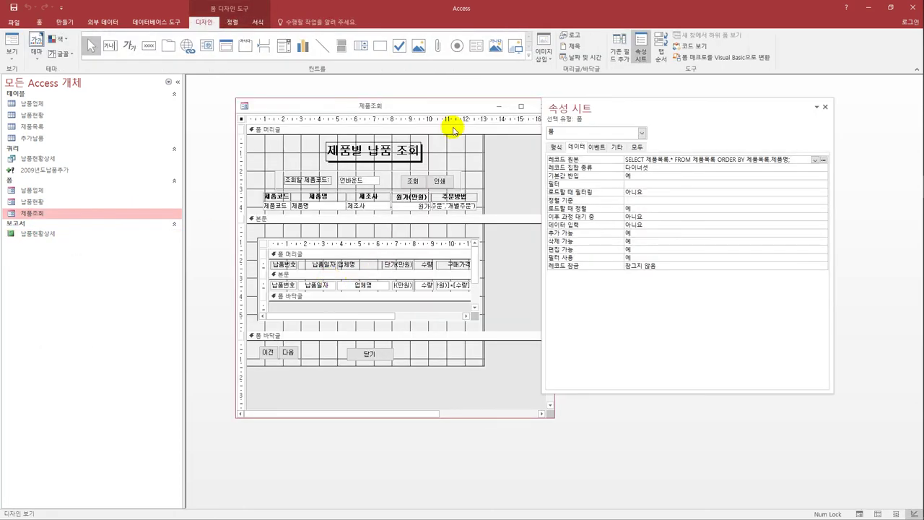
left_click_drag(432, 105, 413, 103)
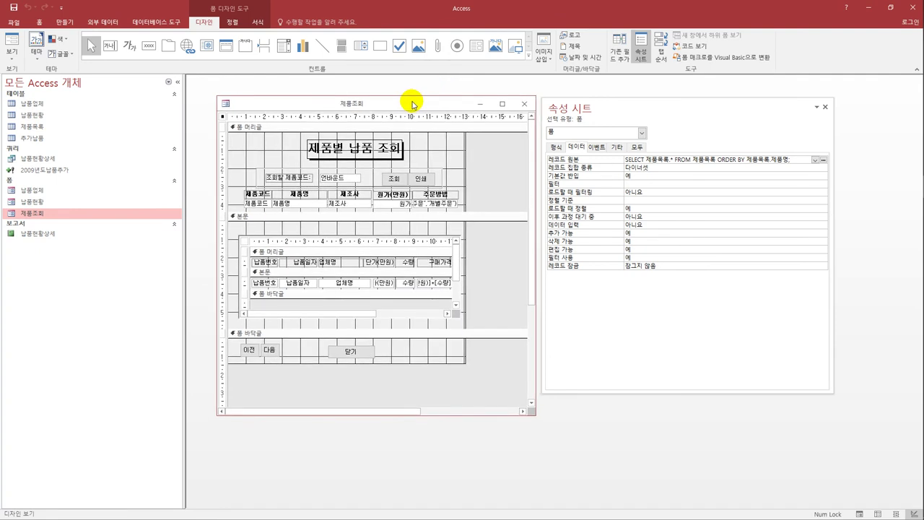
Step: Assign an event procedure to the 조회 button's On Click event and open its code
left_click(397, 180)
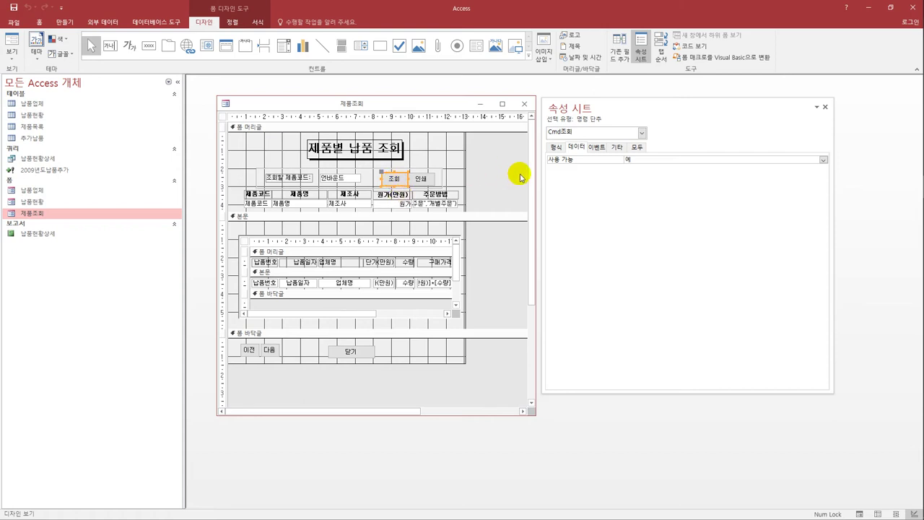
left_click(606, 149)
left_click_drag(592, 107, 556, 107)
left_click(594, 159)
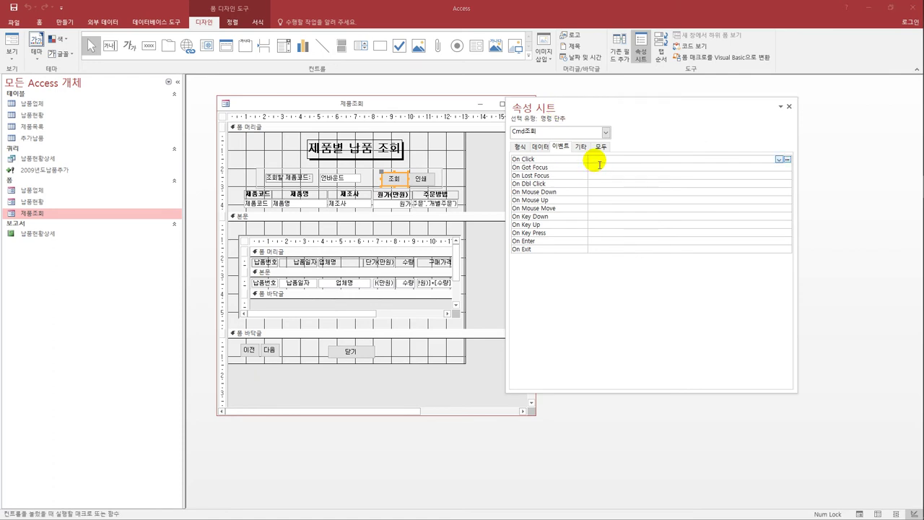
left_click(778, 159)
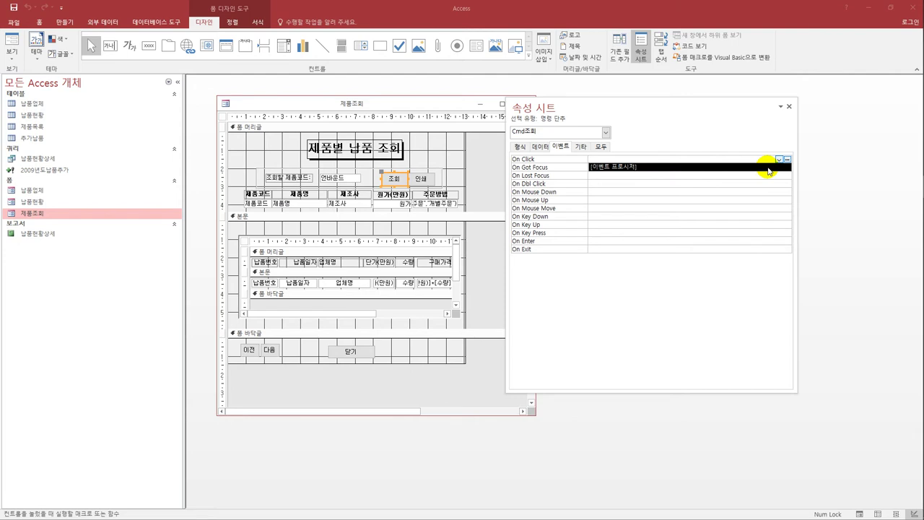
left_click(769, 168)
left_click(786, 159)
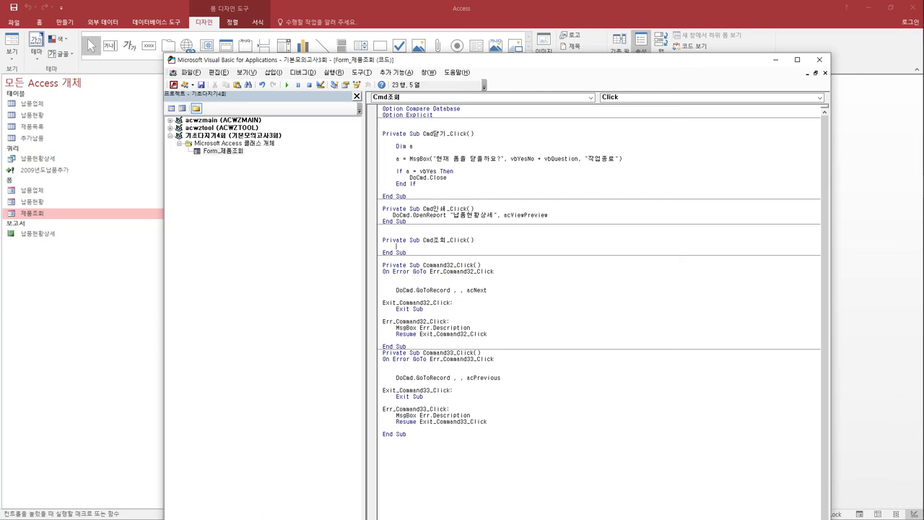
Step: In the Cmd조회_Click procedure, add the line Me.Filter = "제품코드 = '" & Txt조회코드 & "'"
type("ㅡ")
type("me.f")
type("i")
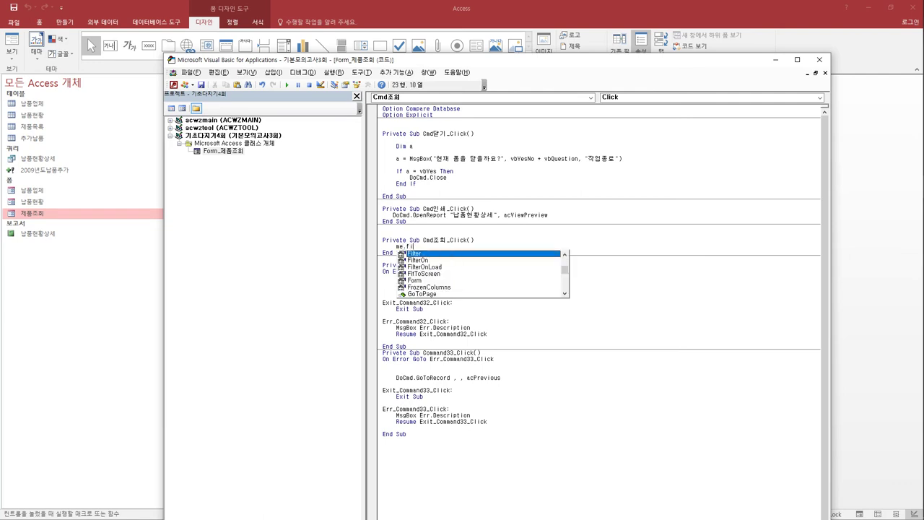
left_click(456, 278)
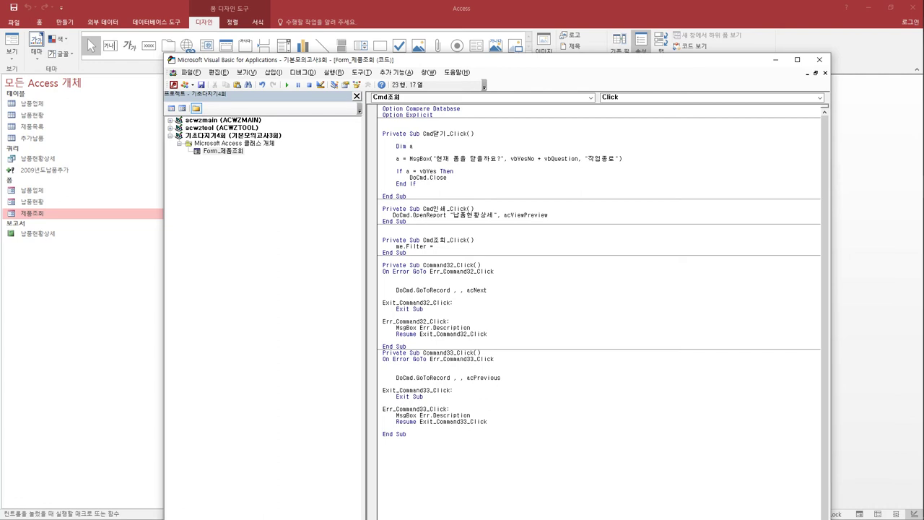
type("= \"wp")
key("BackSpace")
key("BackSpace")
type("제품ㅋ")
type("코드")
type("txt조회")
type("코드\"")
key("Down")
key("Up")
type("\"")
type("\"")
left_click(509, 246)
left_click(480, 246)
type("\" & txt조회코드 & \"")
key("Return")
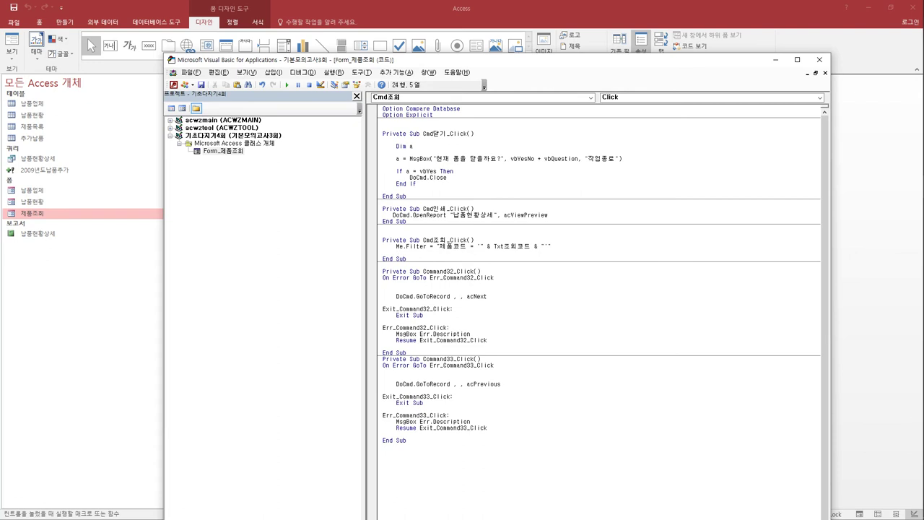
Step: Add Me.FilterOn = True to the Cmd조회_Click procedure and close the code editor
type("me.f")
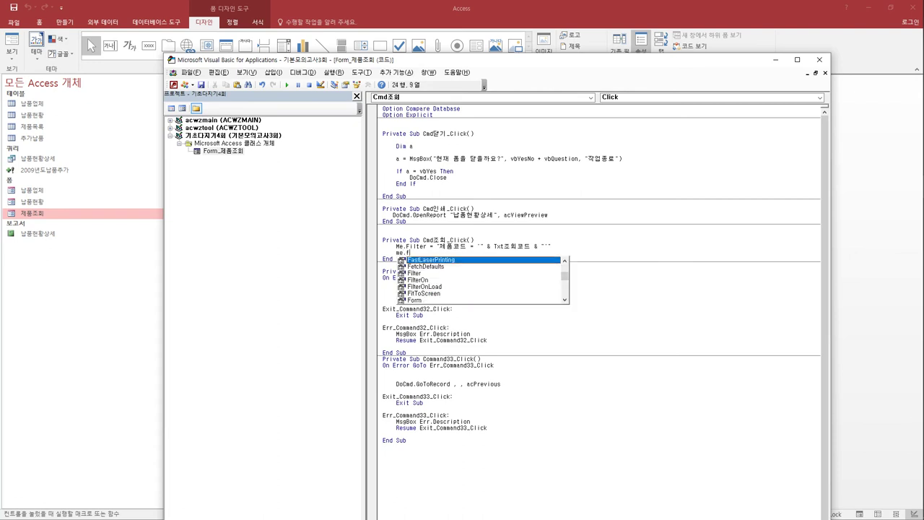
left_click(455, 280)
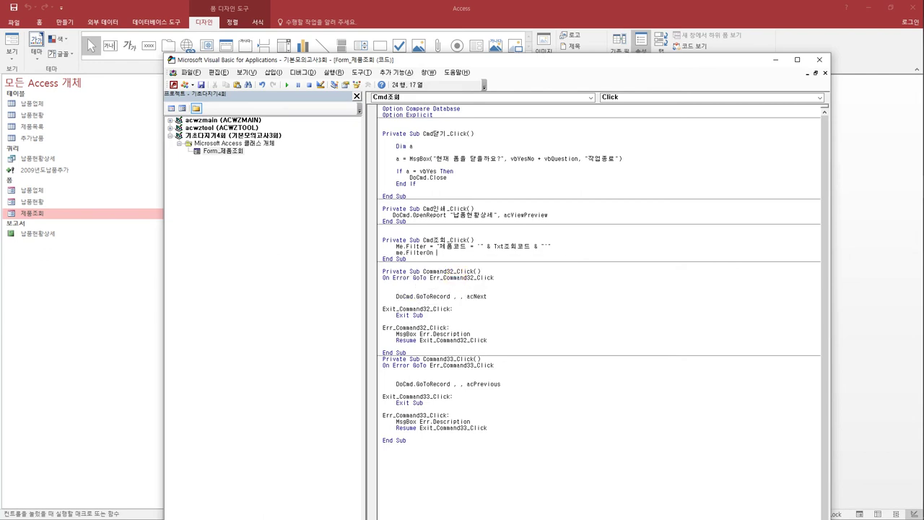
type("=t")
double_click(452, 265)
key("Down")
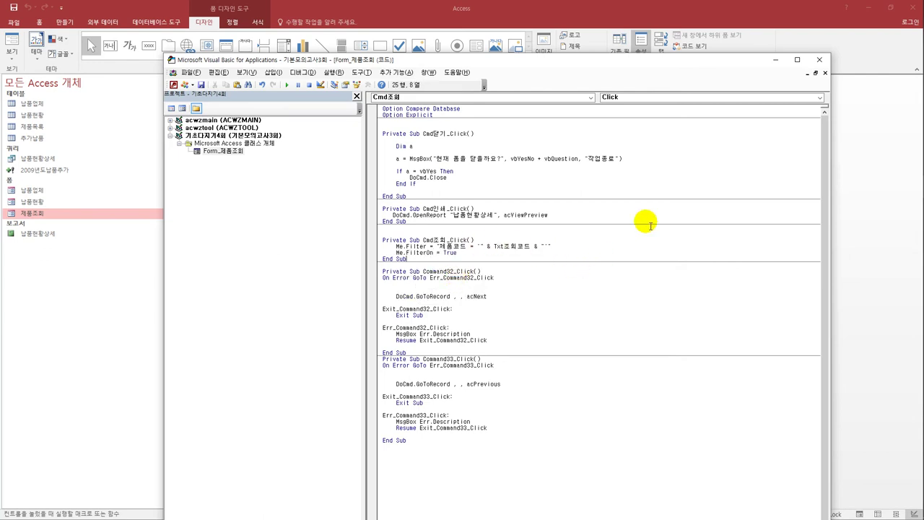
left_click(820, 60)
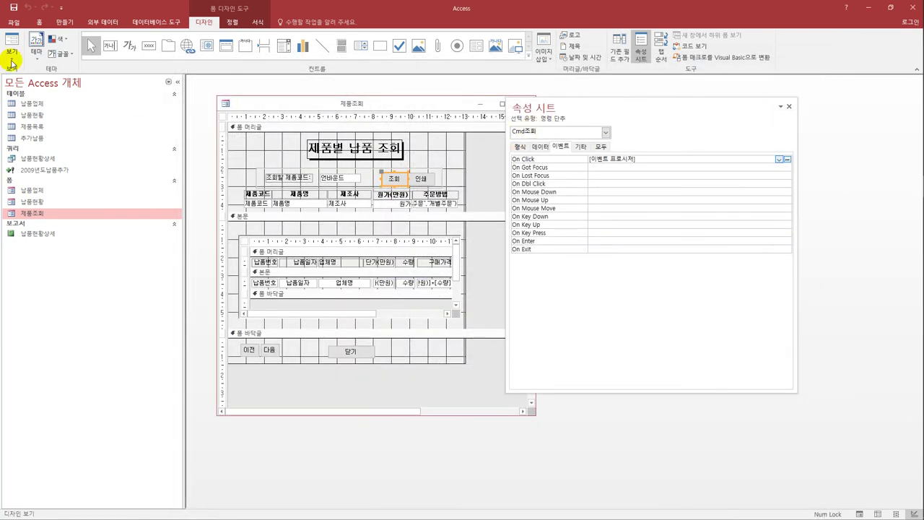
Step: Switch the 제품조회 form to form view and check the available product codes in the 제품목록 table
left_click(13, 42)
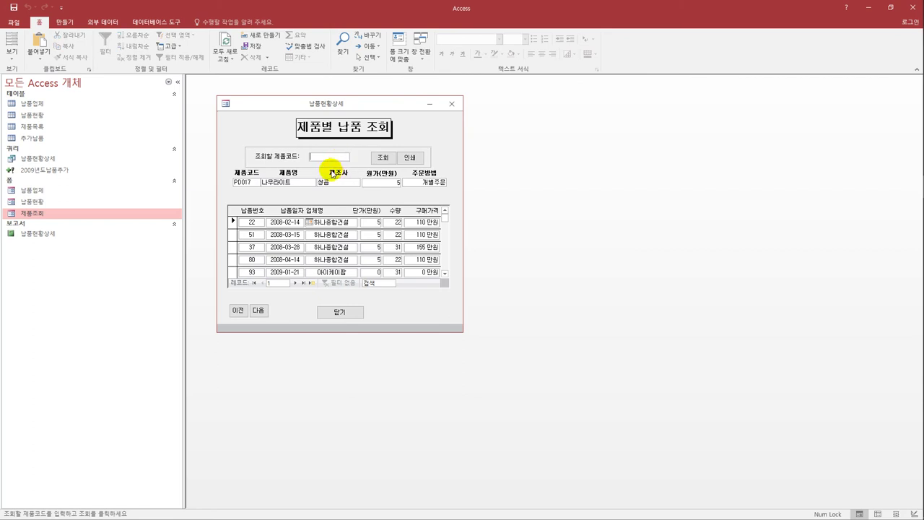
left_click(389, 157)
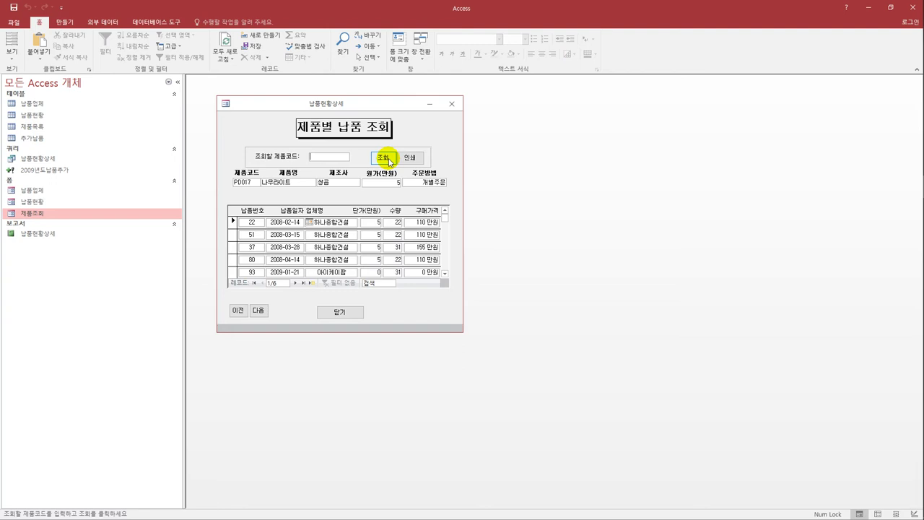
double_click(34, 134)
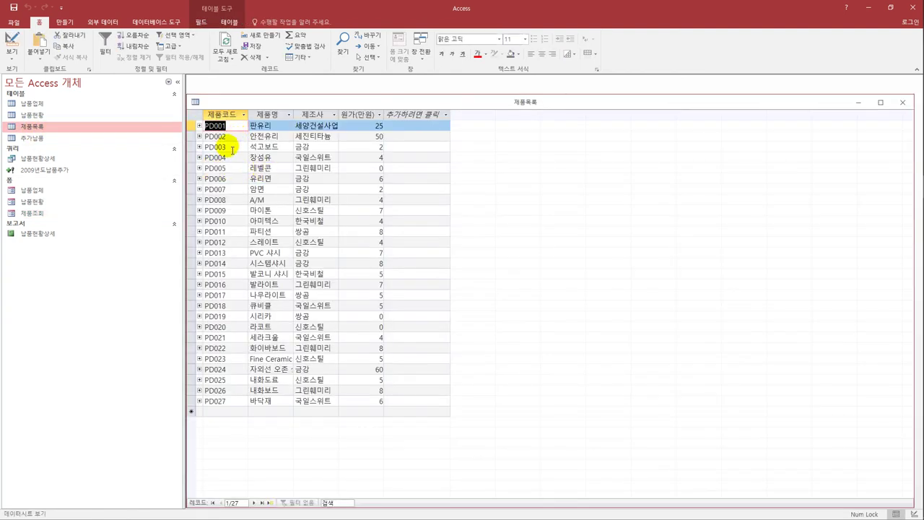
left_click(900, 104)
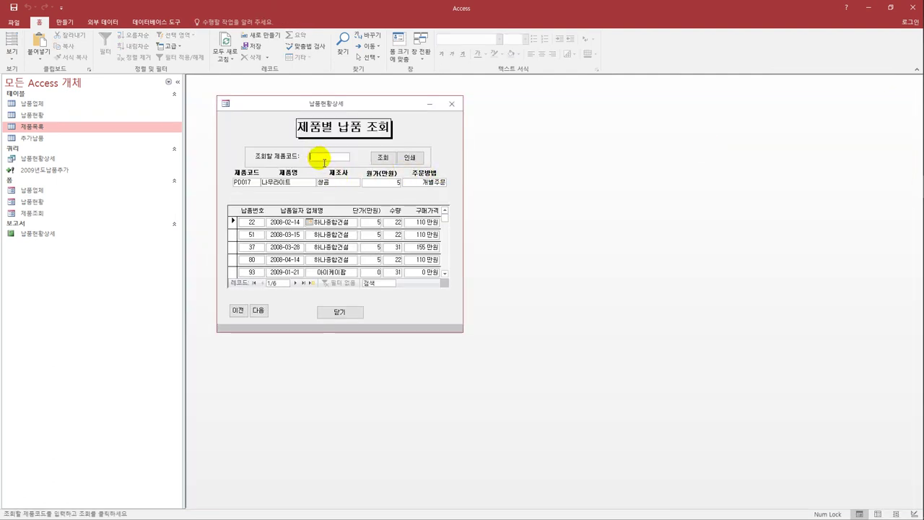
Step: Test the 조회 button by looking up product code PD002 in the 제품조회 form, and close the form
left_click(324, 157)
type("PD002")
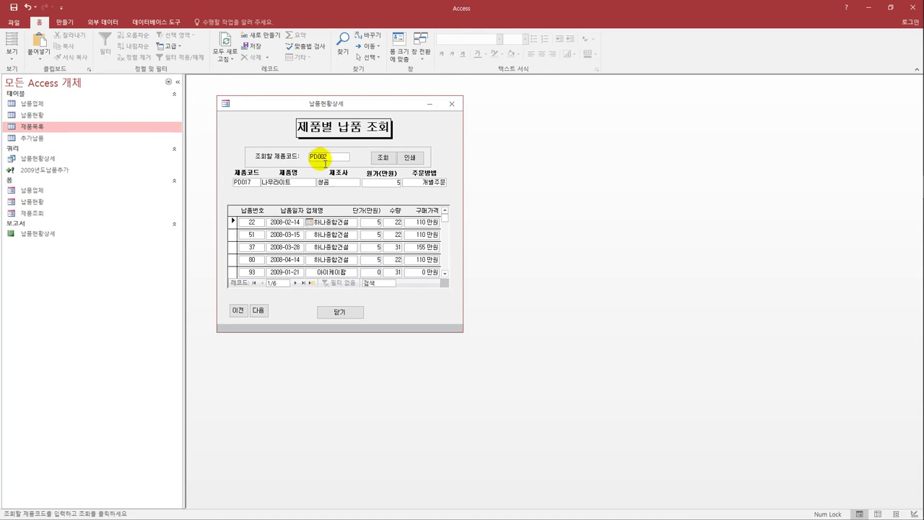
left_click(383, 157)
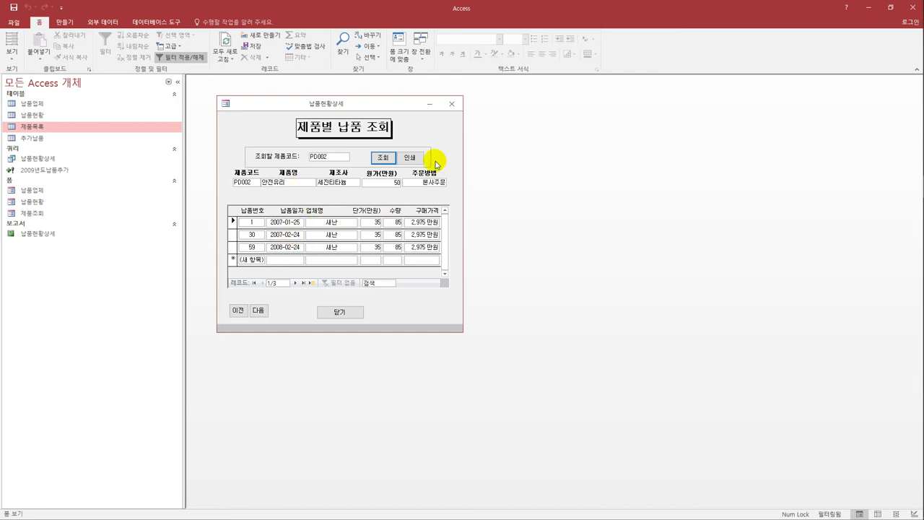
left_click(451, 103)
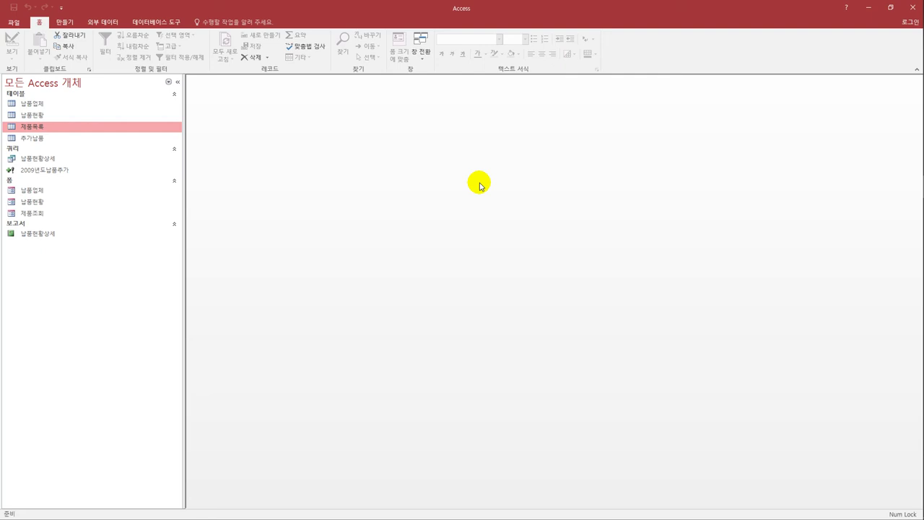
Step: Create a new design-view query on the 제품목록 table with the fields 제품명, 제조사 and 원가
left_click(65, 23)
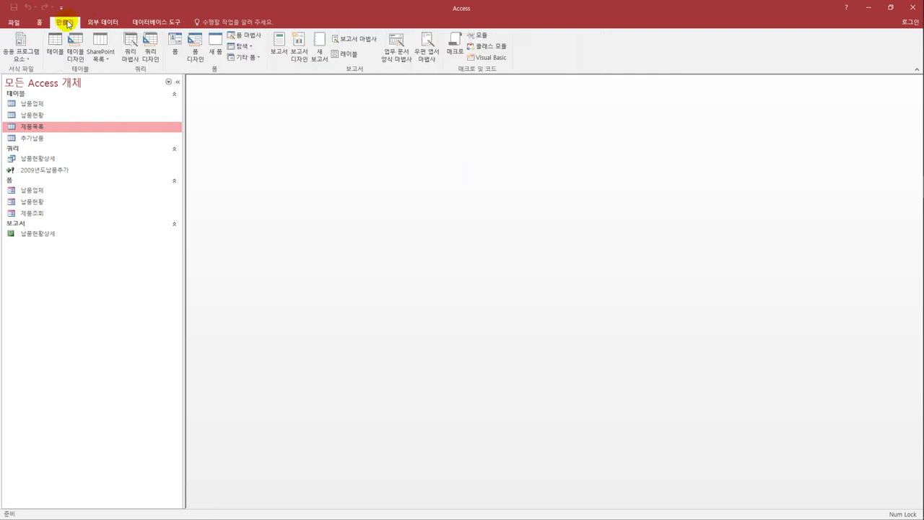
left_click(148, 51)
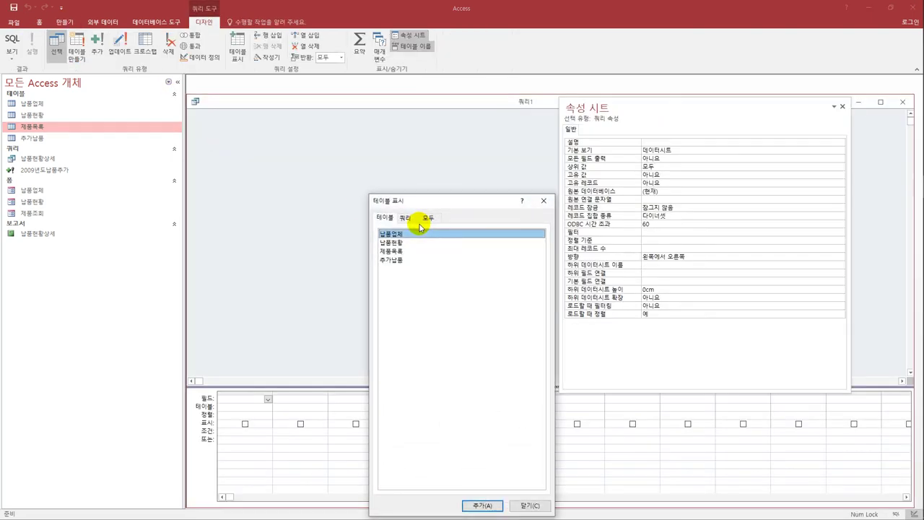
double_click(416, 252)
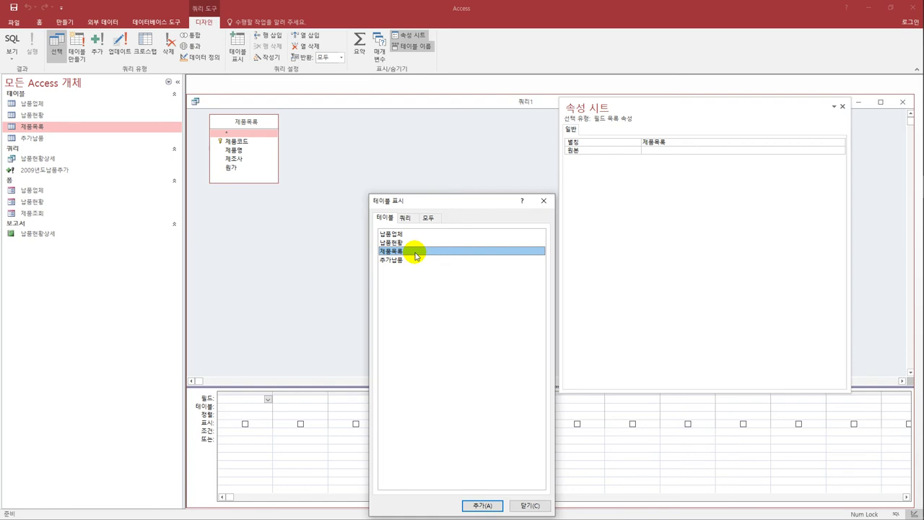
left_click(544, 201)
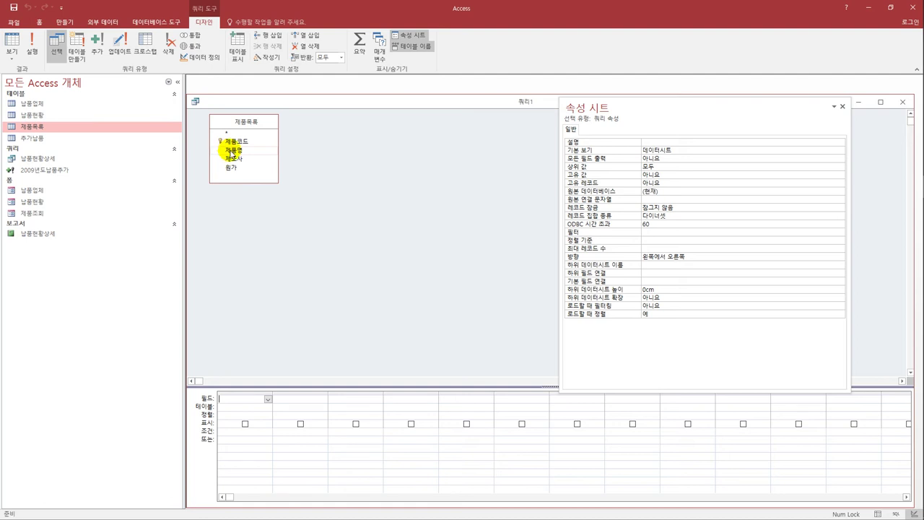
double_click(230, 151)
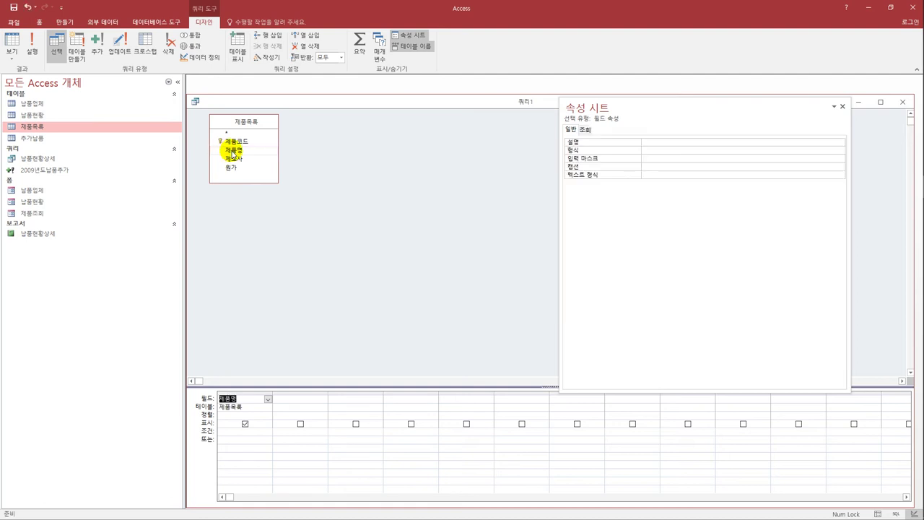
double_click(237, 159)
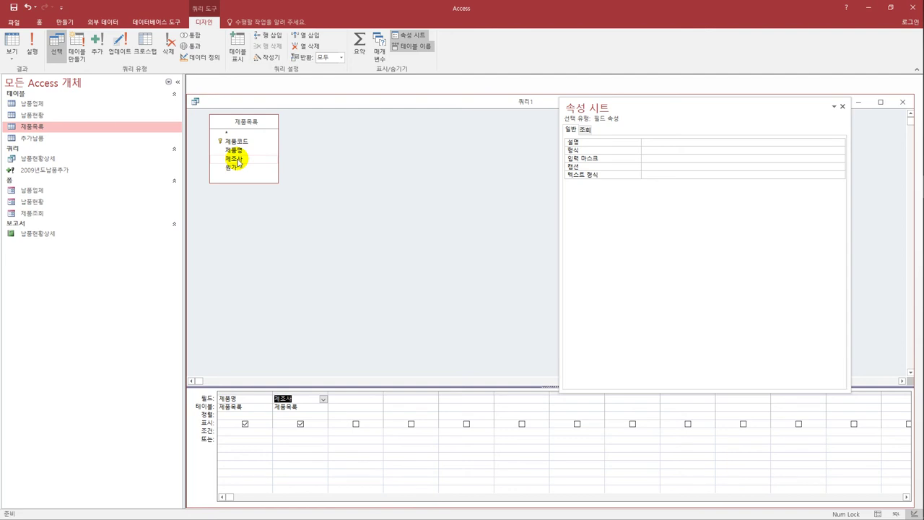
double_click(238, 167)
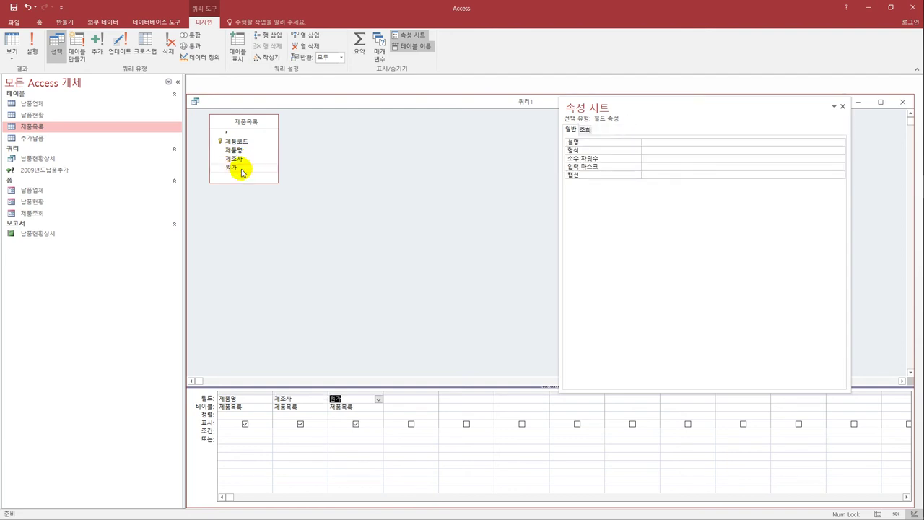
Step: Give the query's 원가 field the alias 원가(만원)
left_click(334, 398)
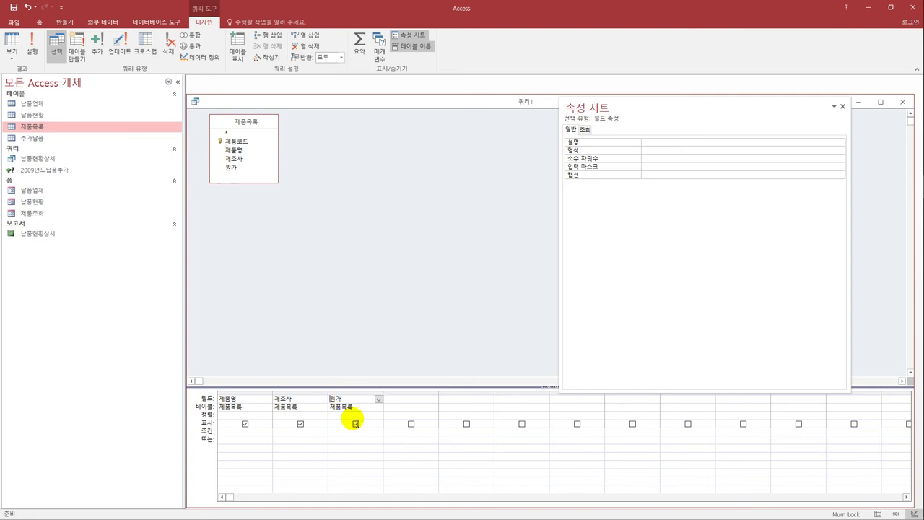
type("금액")
key("BackSpace")
key("BackSpace")
type("원가(만원):")
key("Tab")
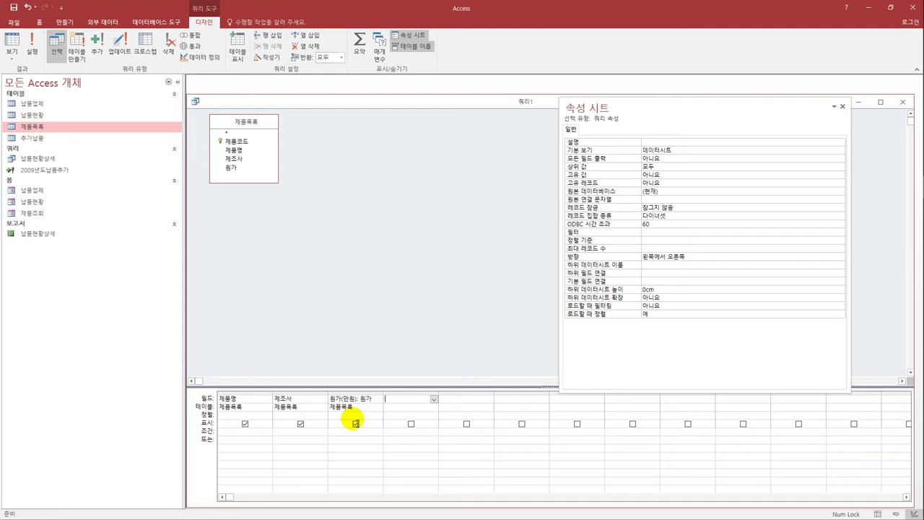
Step: Set the criterion >=8 on the 원가(만원) field and sort the 제품명 field in ascending order (오름차순)
left_click(348, 436)
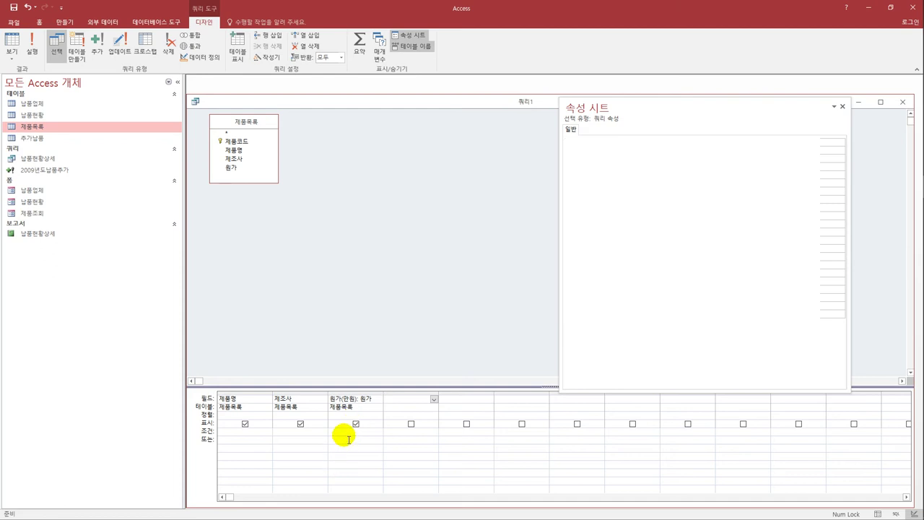
type(">=")
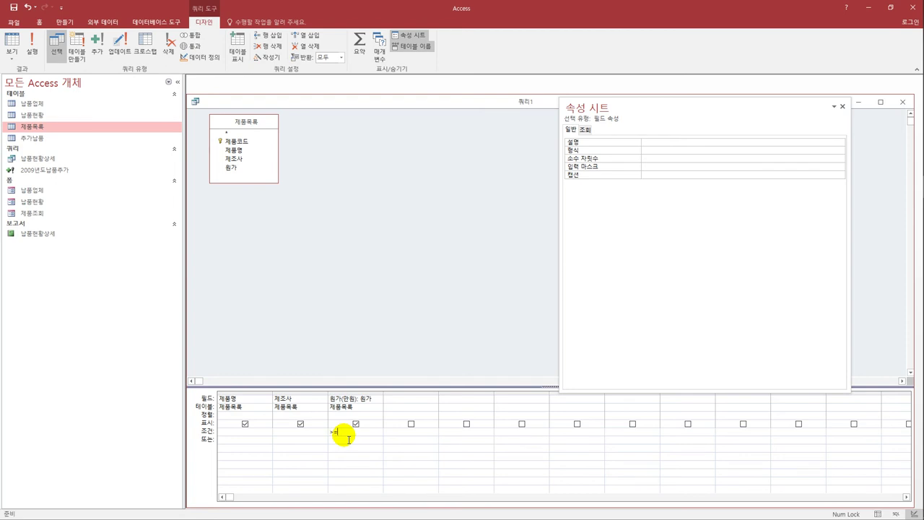
type("8")
left_click(244, 414)
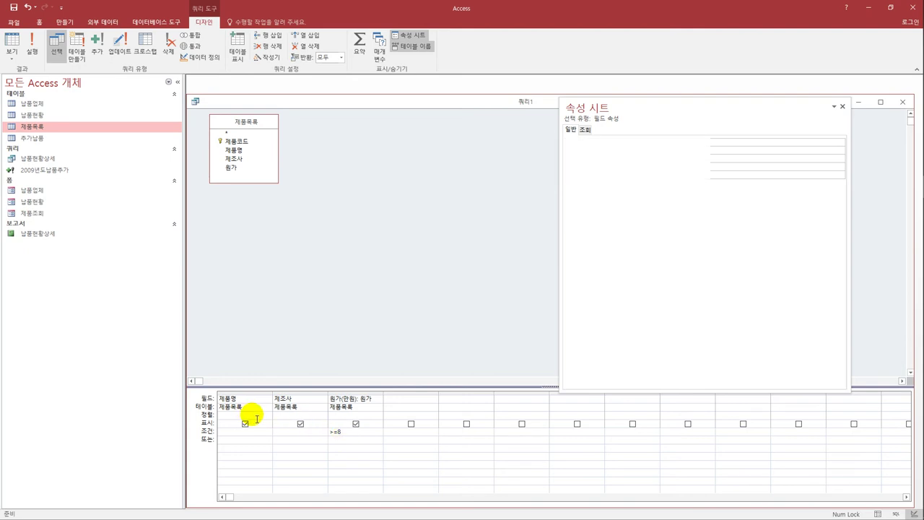
left_click(268, 417)
left_click(251, 425)
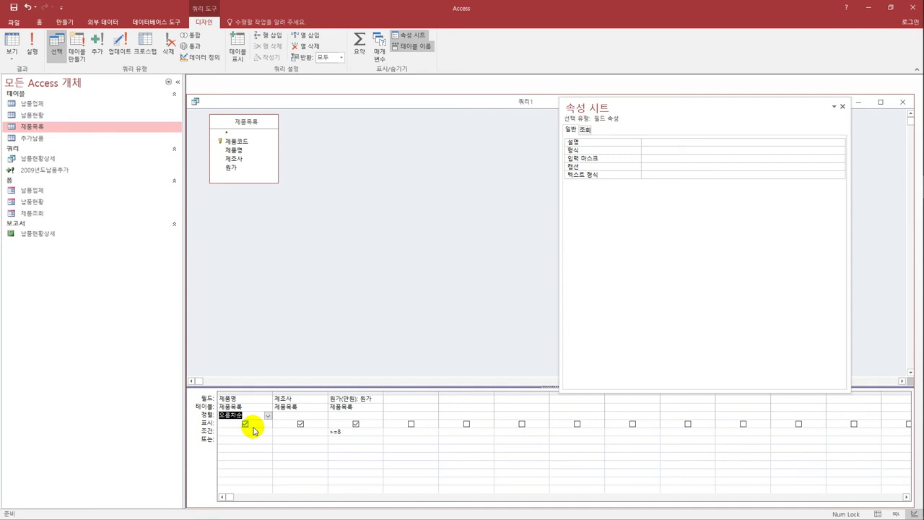
left_click(258, 441)
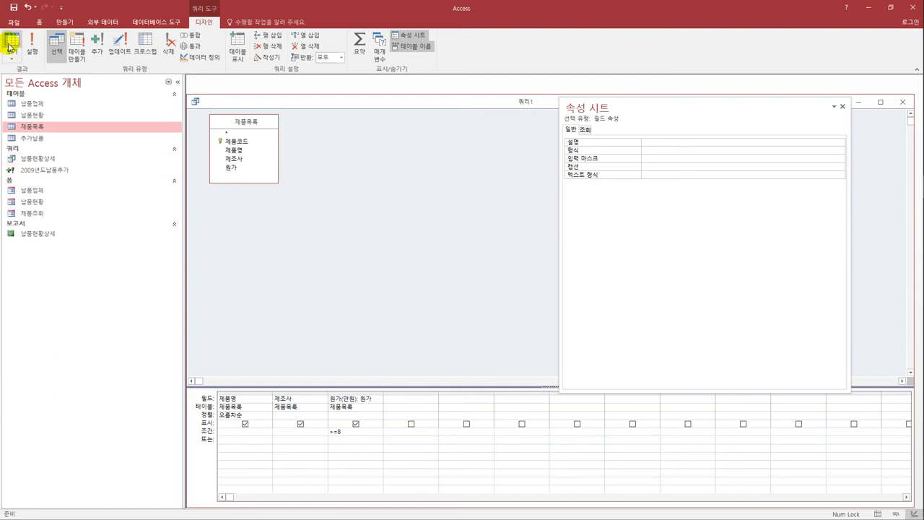
Step: Preview the query's results, save the query as 원가8000원이상 and close it
left_click(11, 44)
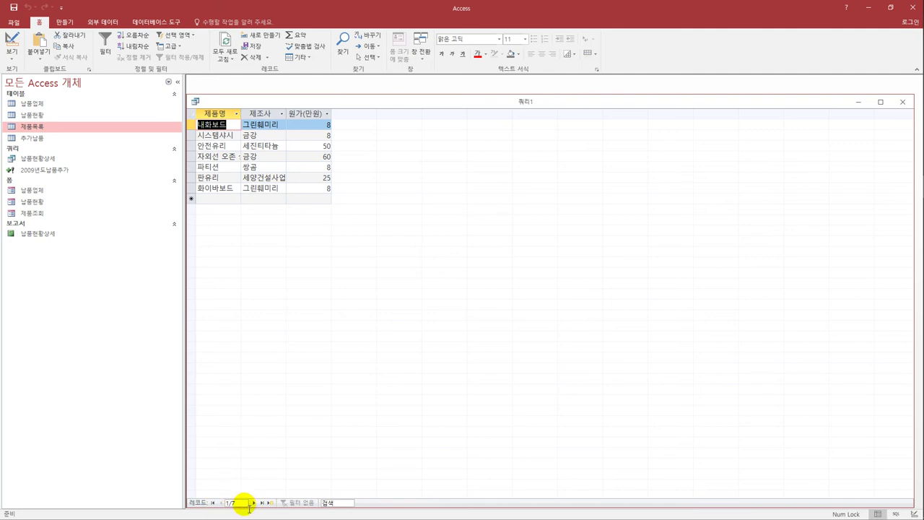
left_click(13, 7)
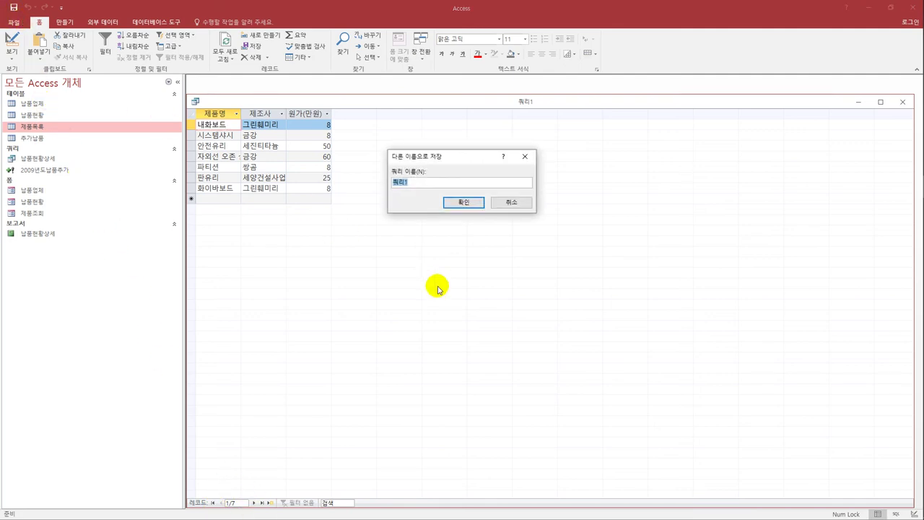
type("원가8000원이상")
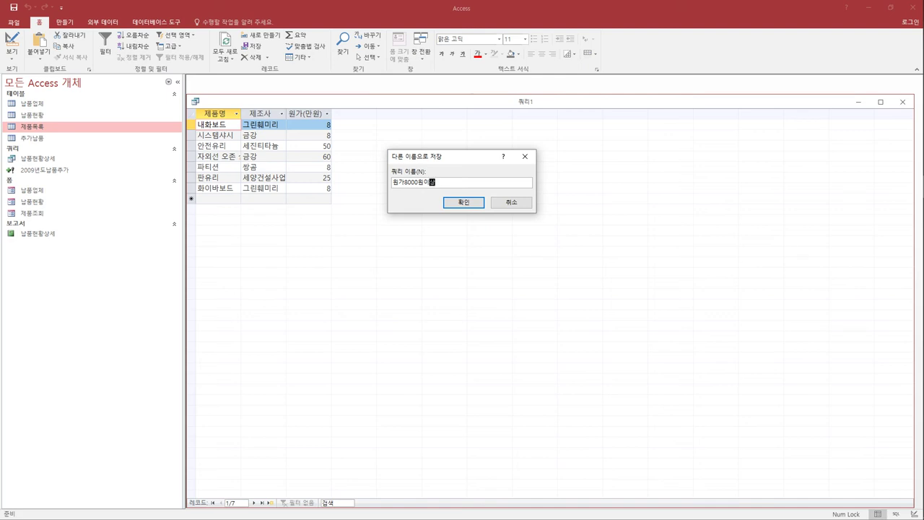
left_click(449, 204)
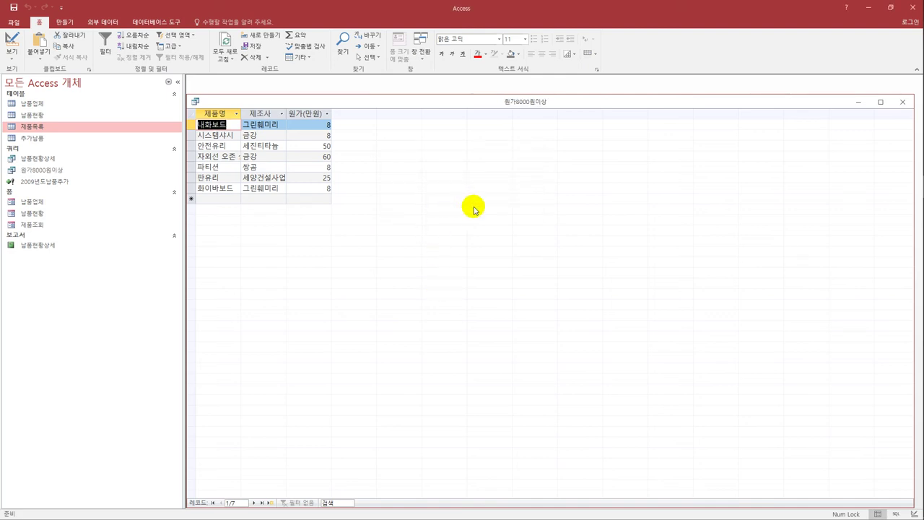
left_click(902, 102)
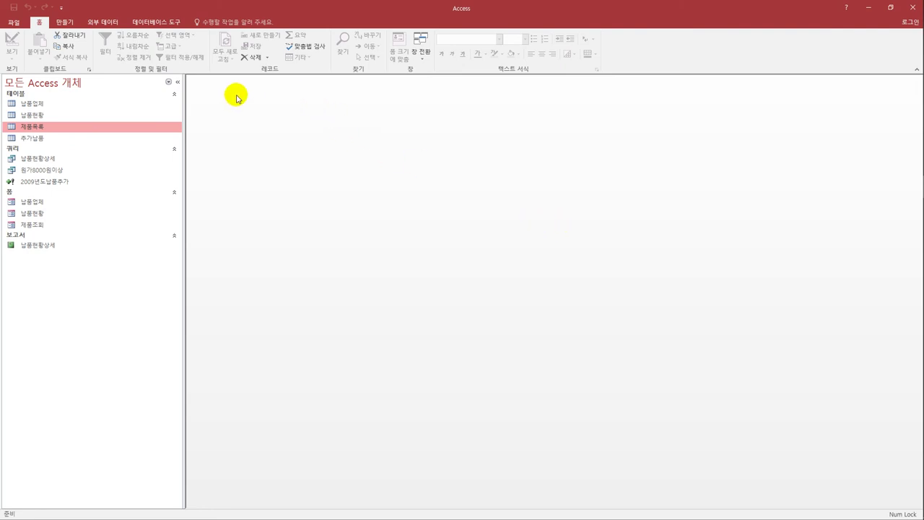
Step: Create another design-view query on the 제품목록 table with the fields 제품코드, 제품명, 제조사 and 원가
left_click(64, 21)
left_click(150, 56)
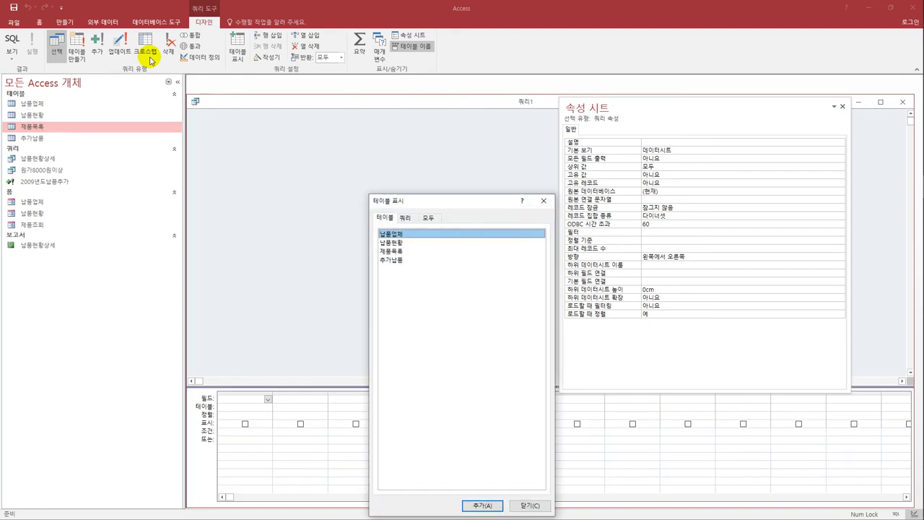
left_click(397, 252)
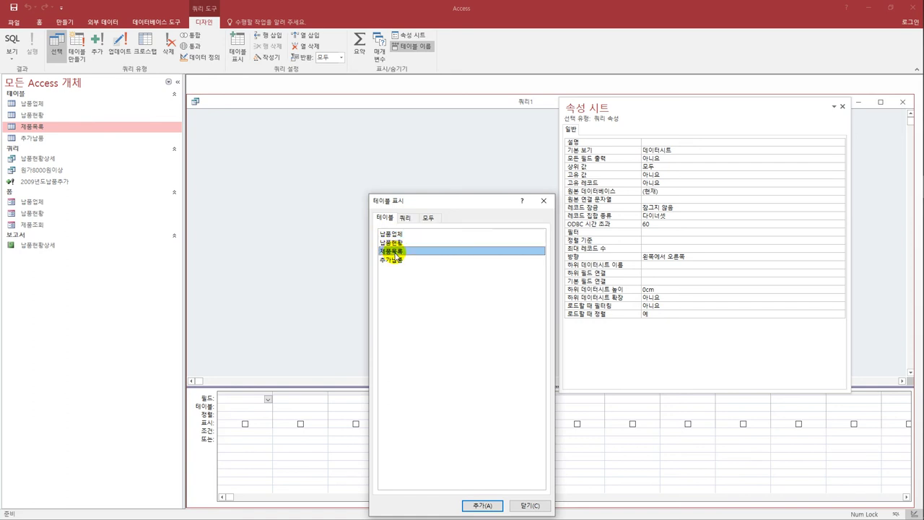
double_click(397, 252)
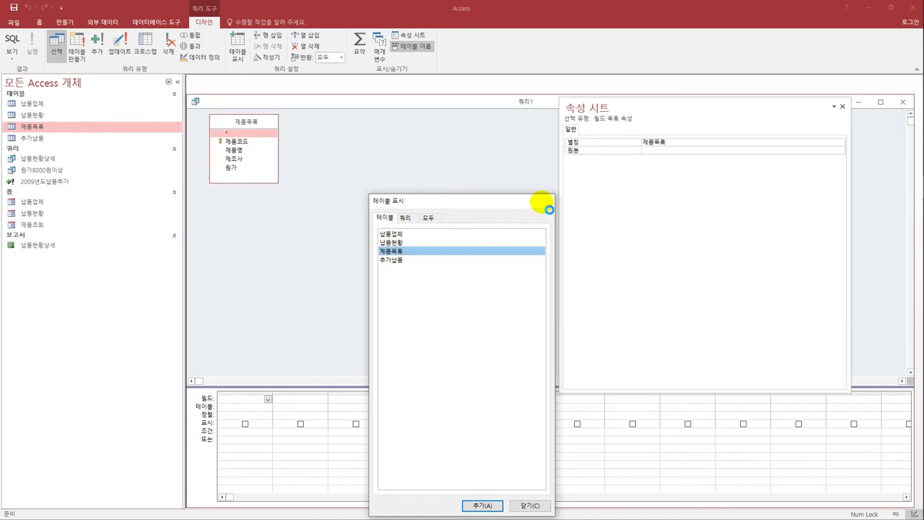
left_click(544, 201)
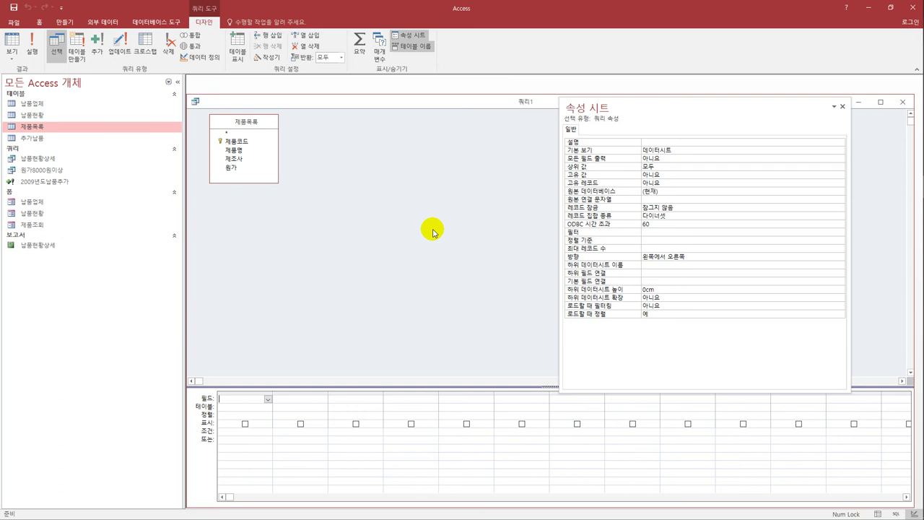
left_click(255, 146)
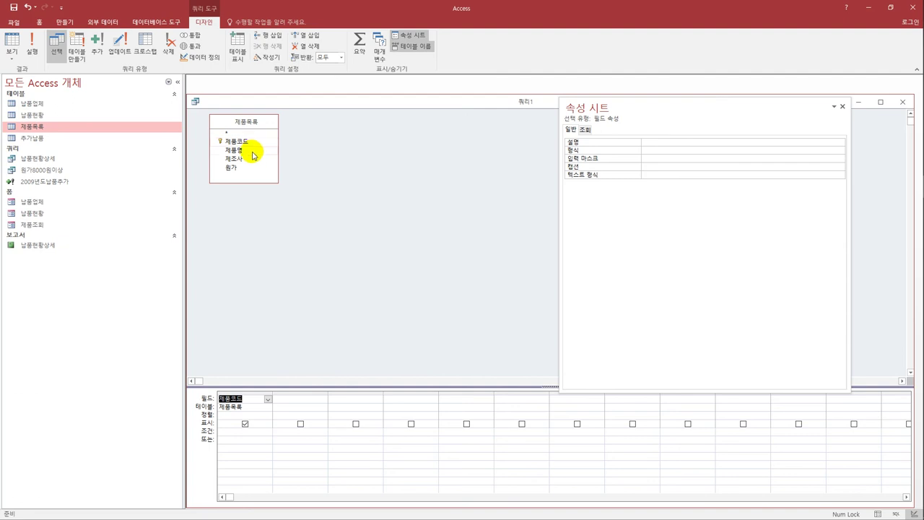
double_click(253, 152)
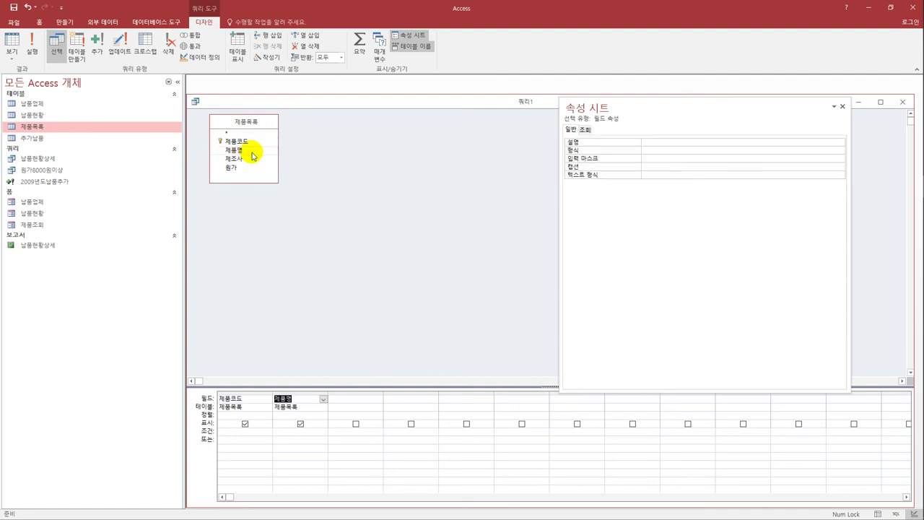
double_click(252, 159)
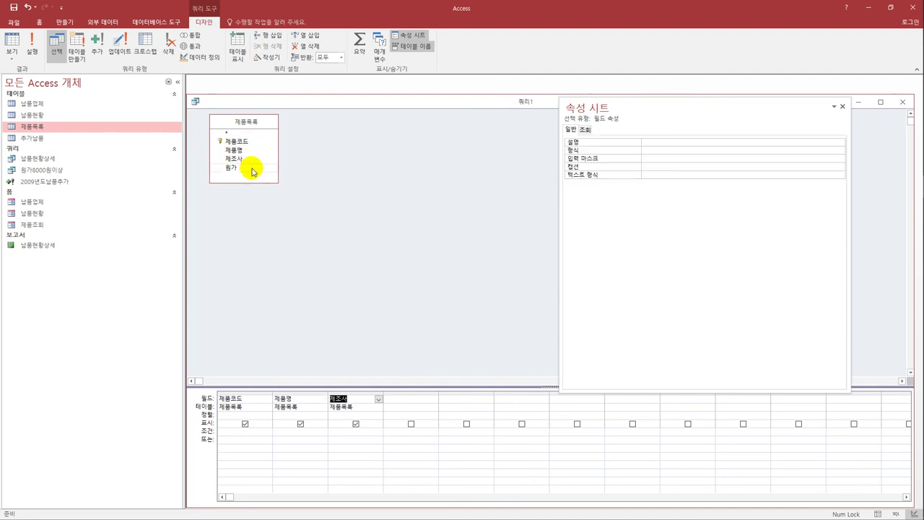
double_click(252, 169)
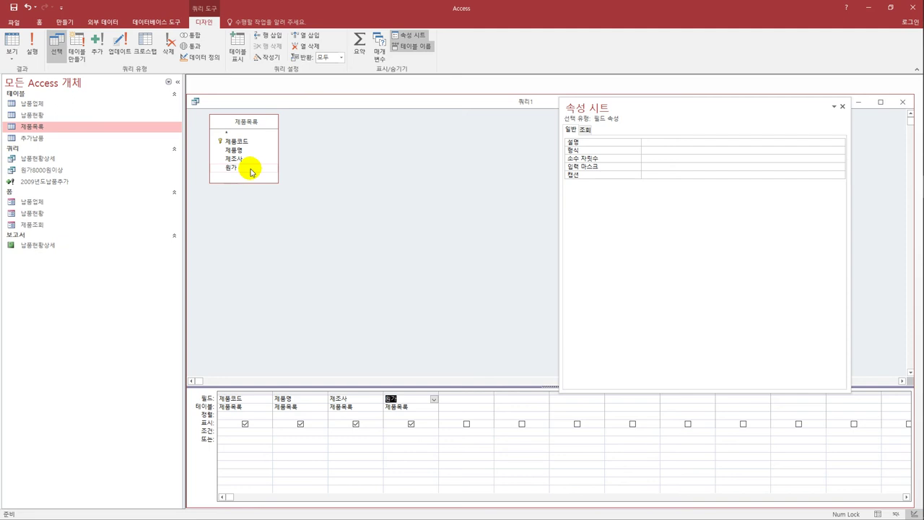
Step: Check the 납품현황 table and give the query's 제품코드 field the criterion not in (select 제품코드 from 납품현황)
left_click(62, 116)
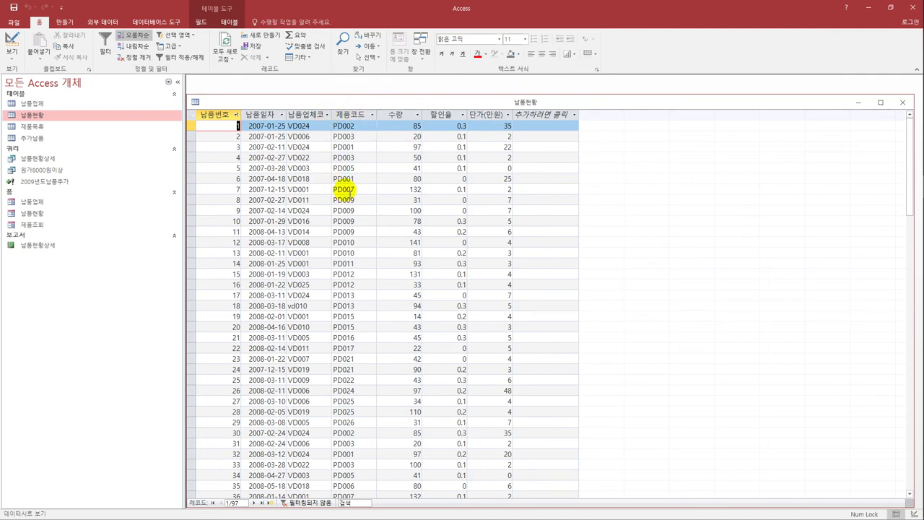
left_click(904, 102)
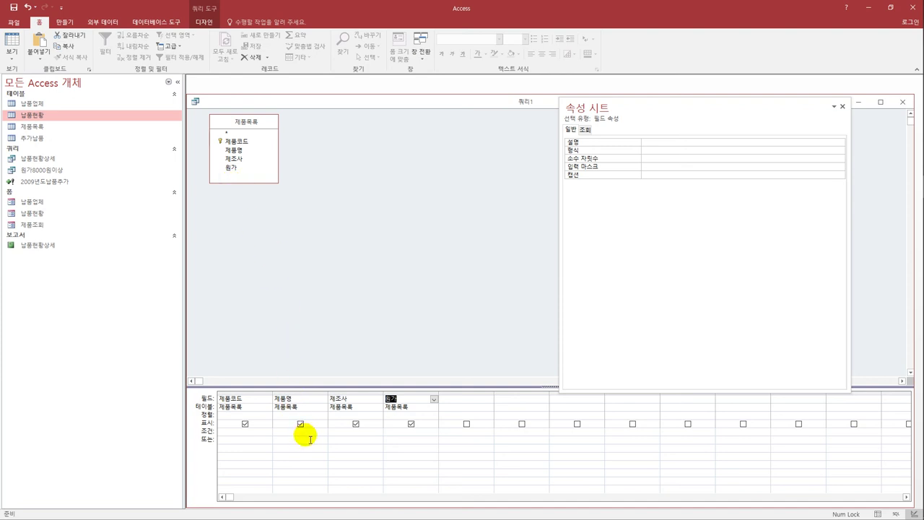
left_click(249, 433)
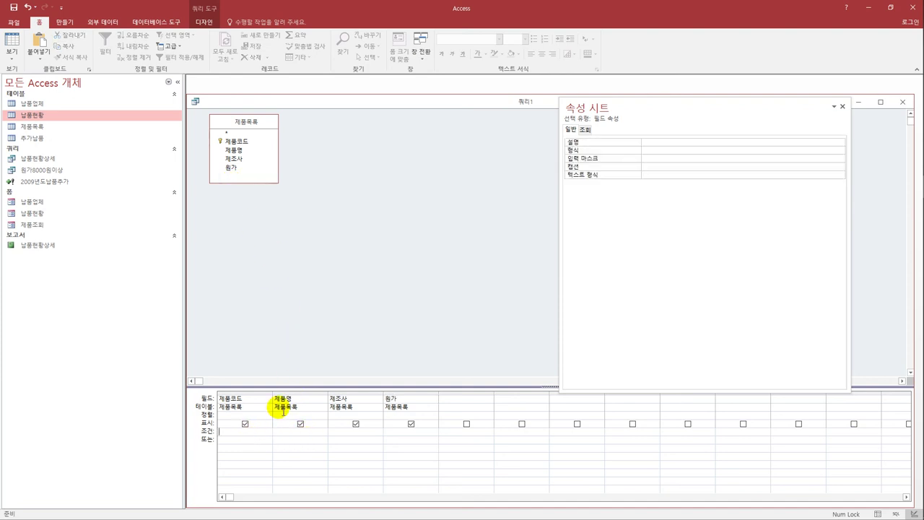
left_click_drag(275, 398, 416, 403)
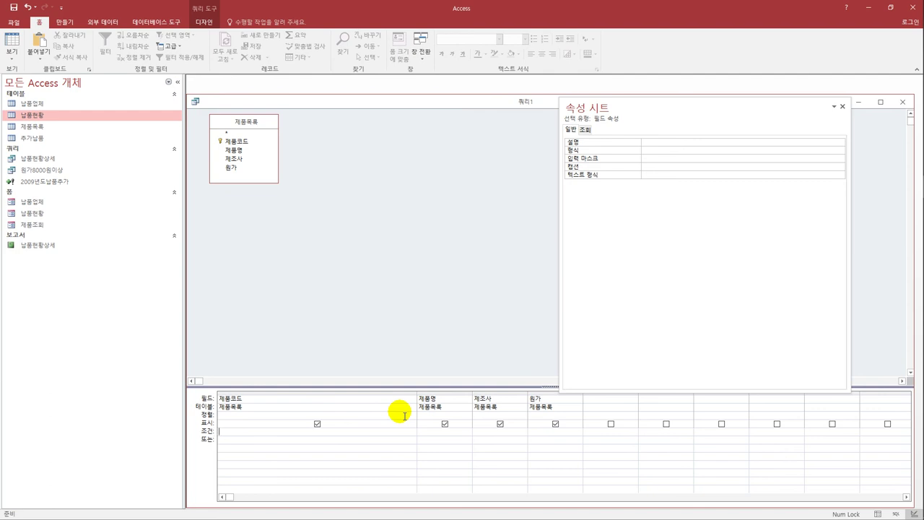
type("not in (select 제품코드 ㄹ")
key("Hangul")
type("from")
key("Hangul")
type("납품현")
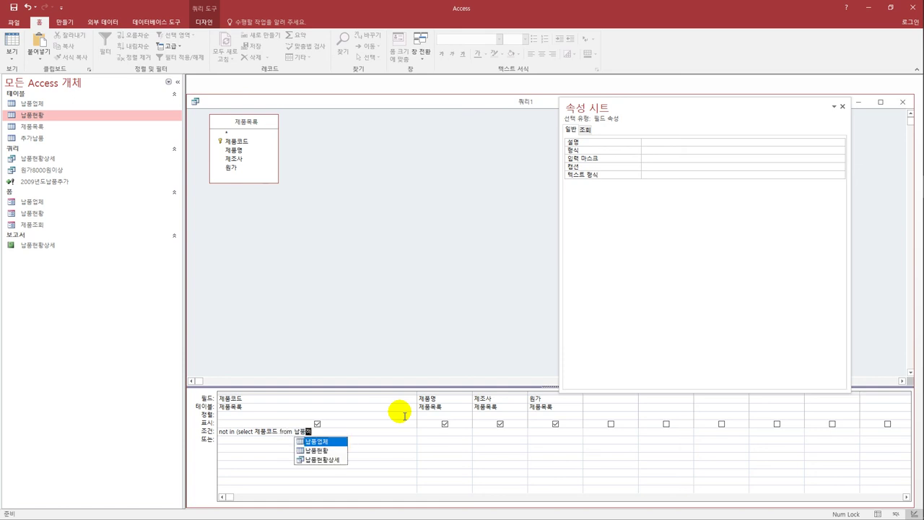
type("황)")
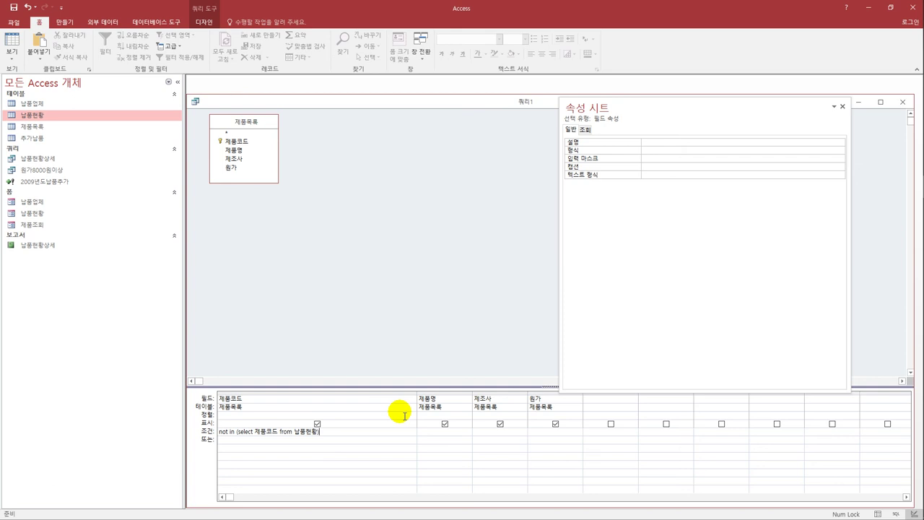
Step: Preview the query's results, save the query as 미구매제품현황 and close it
left_click(23, 43)
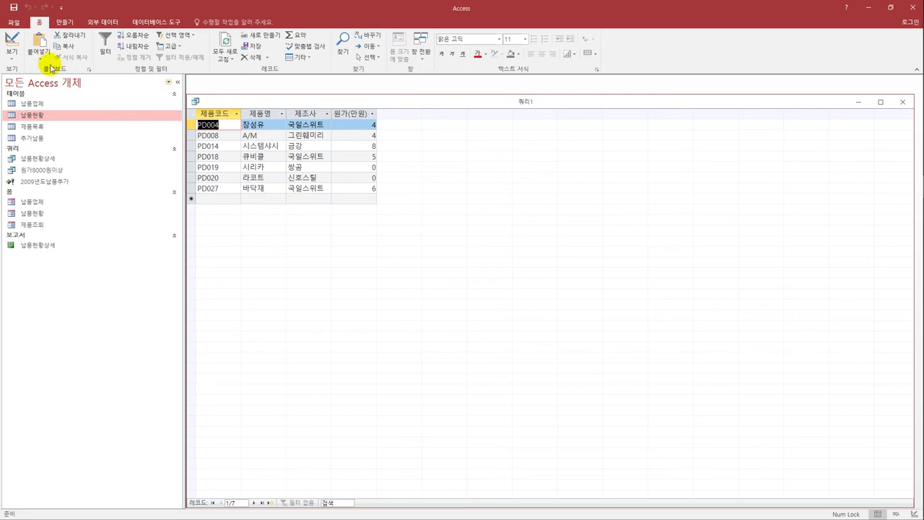
left_click(13, 7)
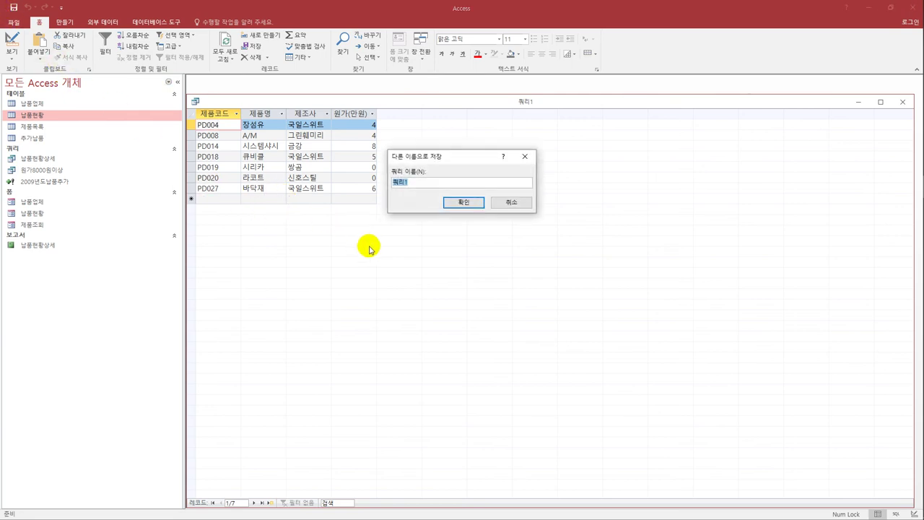
type("미구매제품현황")
left_click(452, 201)
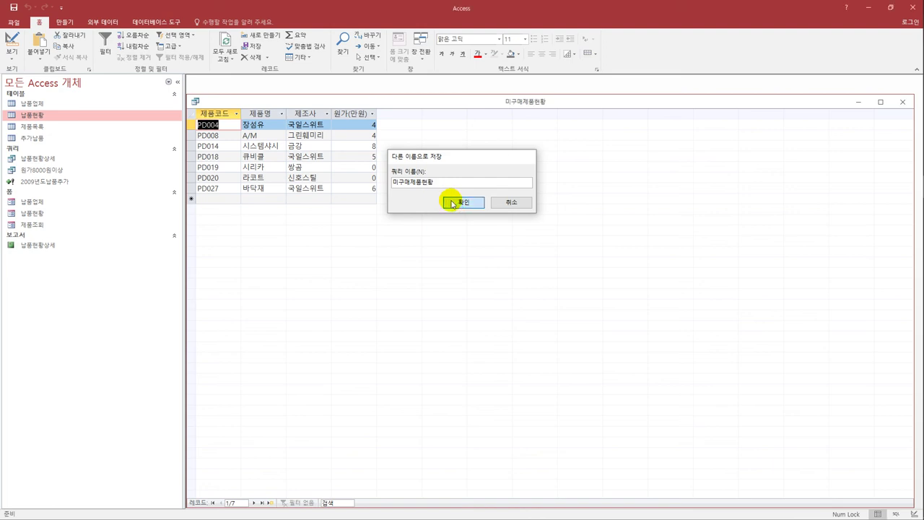
left_click(903, 102)
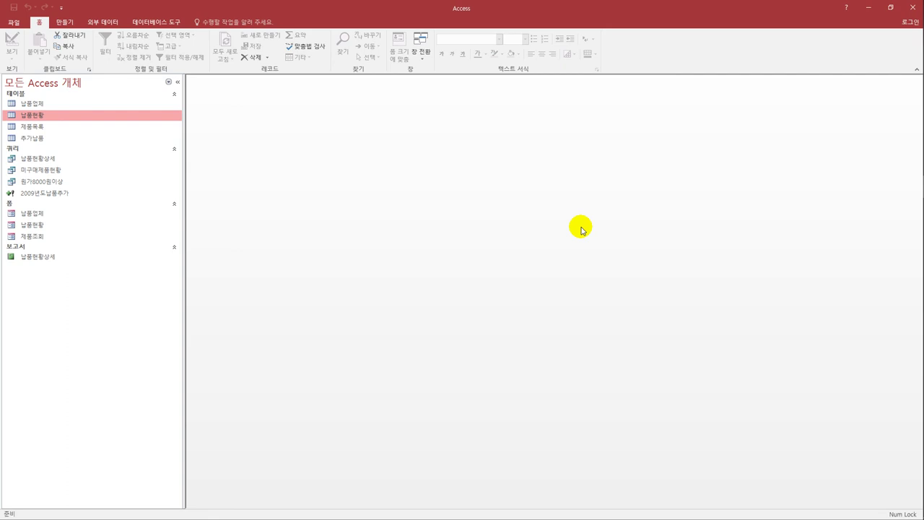
Step: Create a design-view query based on the 납품현황상세 query and enlarge its field list to show every field
left_click(65, 23)
left_click(150, 52)
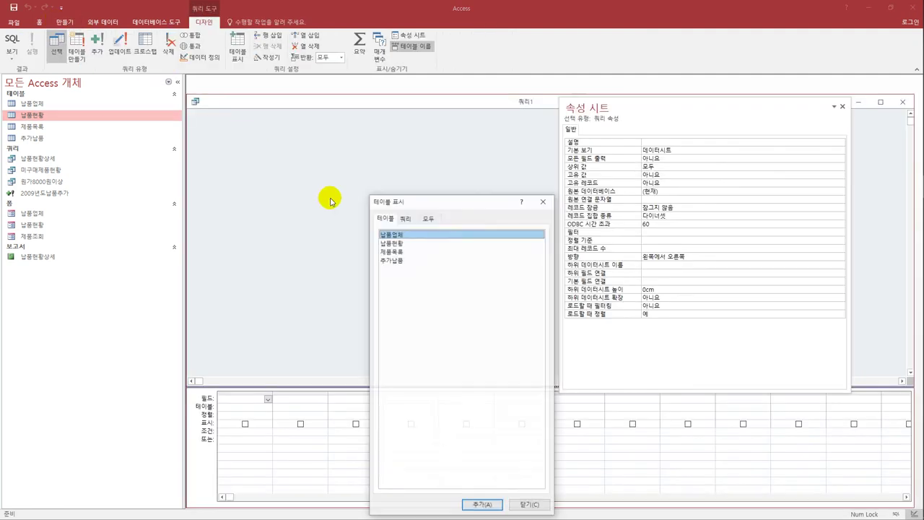
left_click(406, 219)
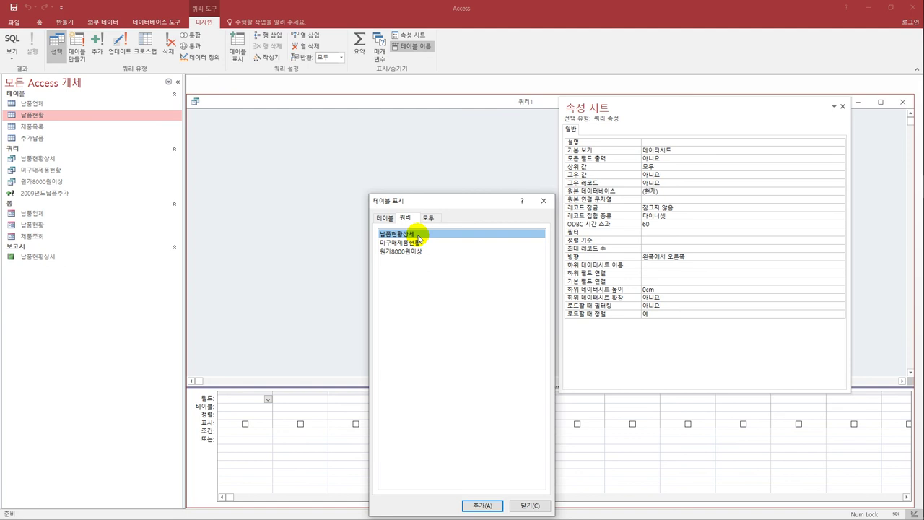
double_click(418, 237)
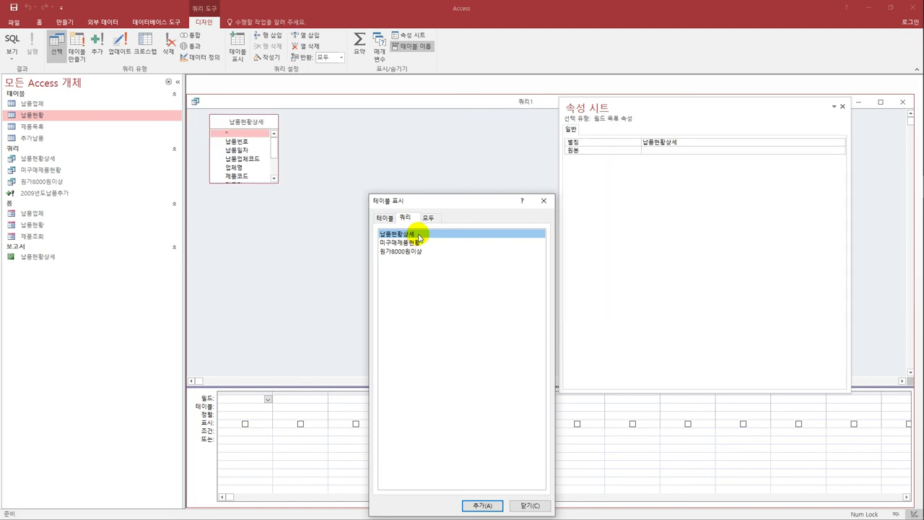
left_click(544, 200)
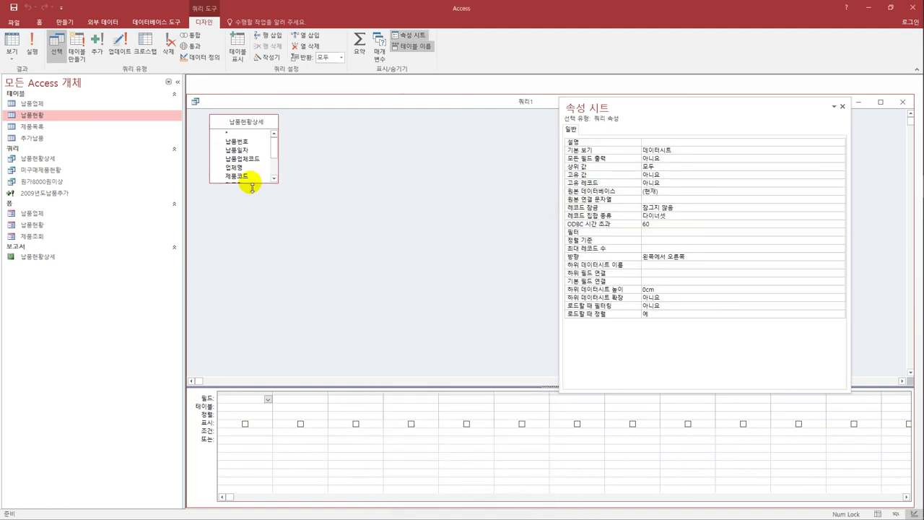
left_click_drag(248, 183, 259, 233)
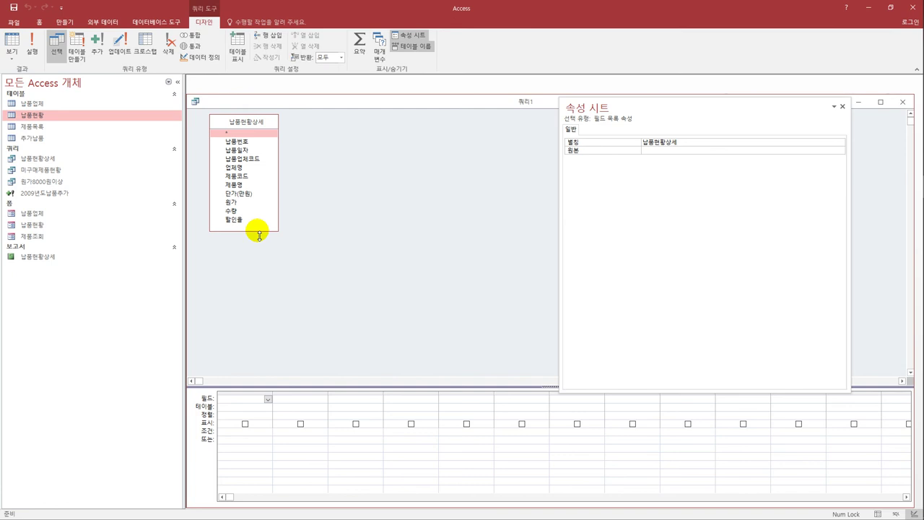
Step: Make it an update query that sets the 단가(만원) field to [원가]*(1-[할인율])
left_click(120, 45)
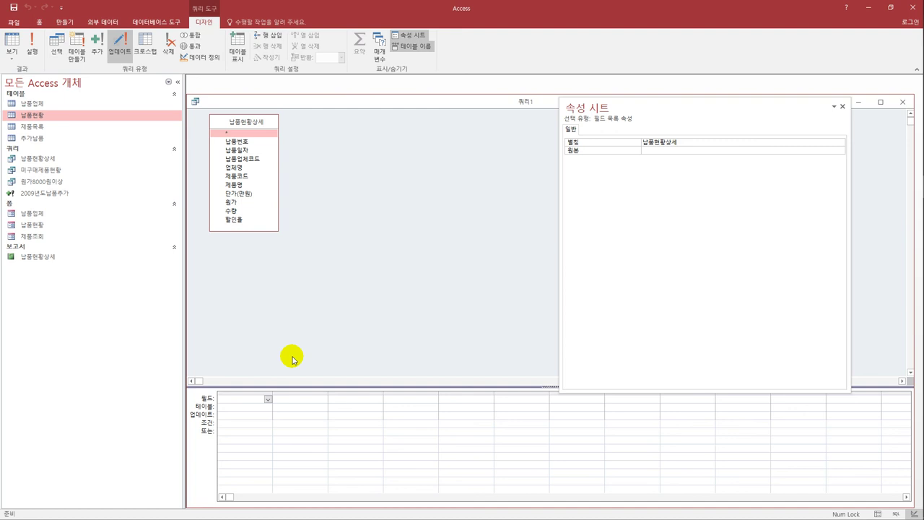
double_click(260, 195)
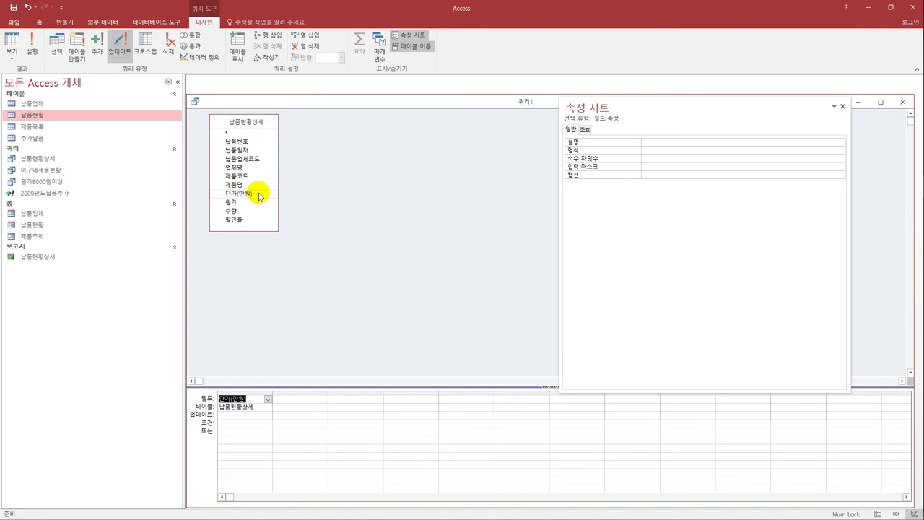
left_click(239, 417)
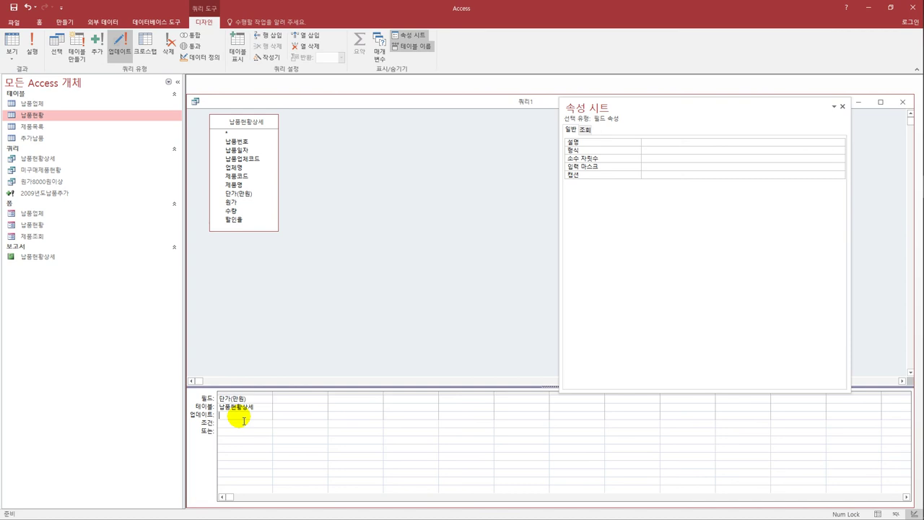
type("[원가]*(1-[할인율])")
key("F6")
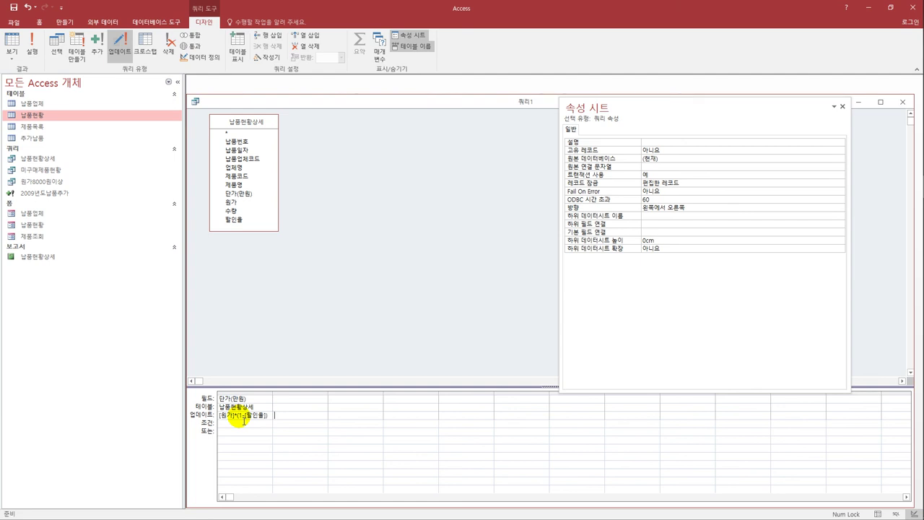
Step: Save the update query under the name 납품단가계산
left_click(12, 9)
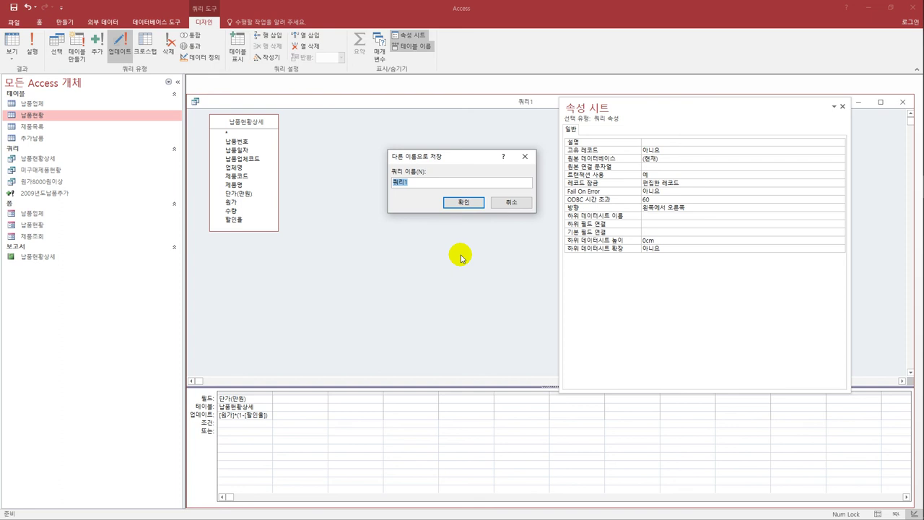
type("납품단가")
type("계ㅅ")
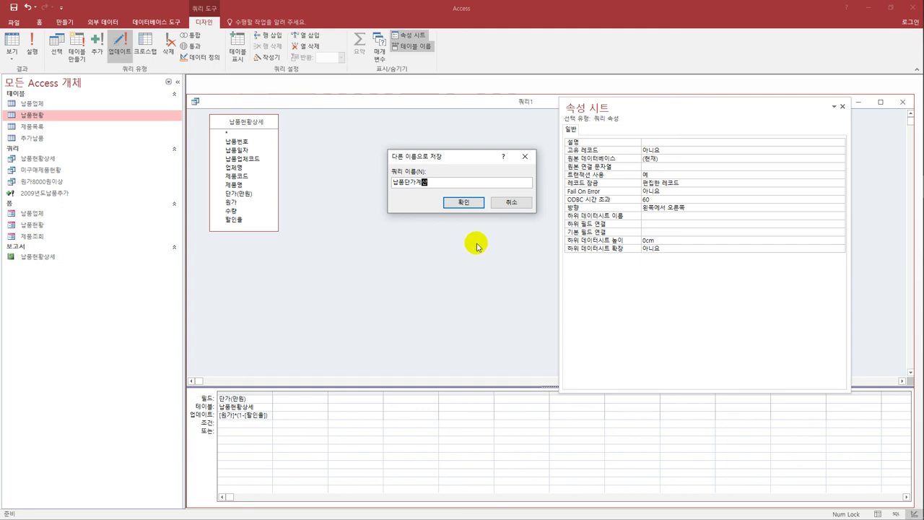
left_click(463, 205)
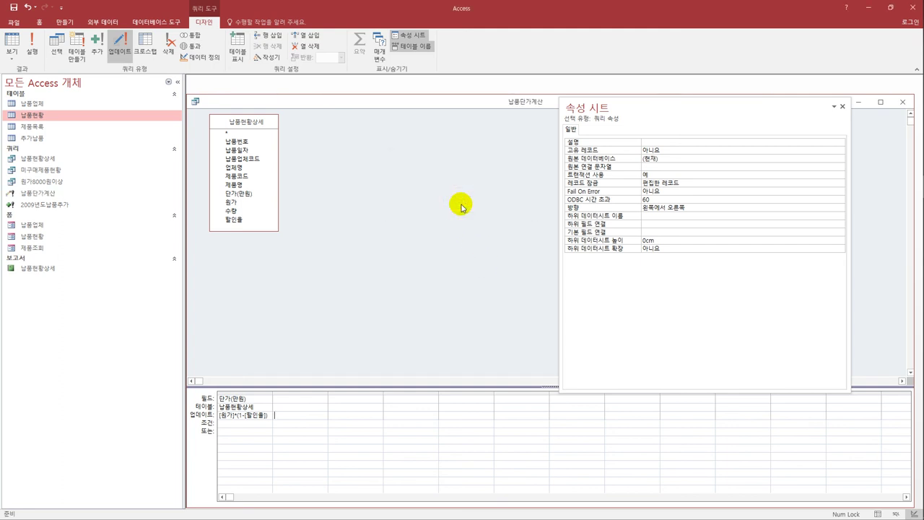
Step: Run the 납품단가계산 update query on the records and close it
left_click(33, 52)
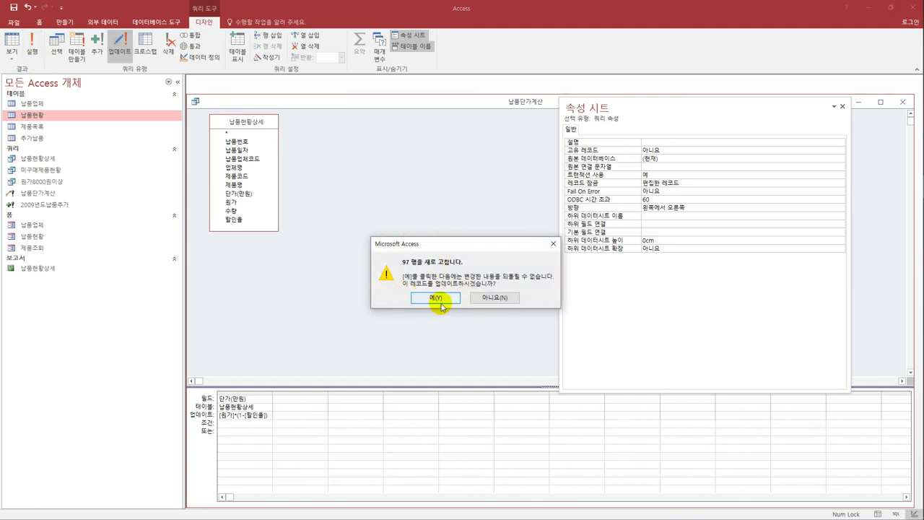
left_click(437, 300)
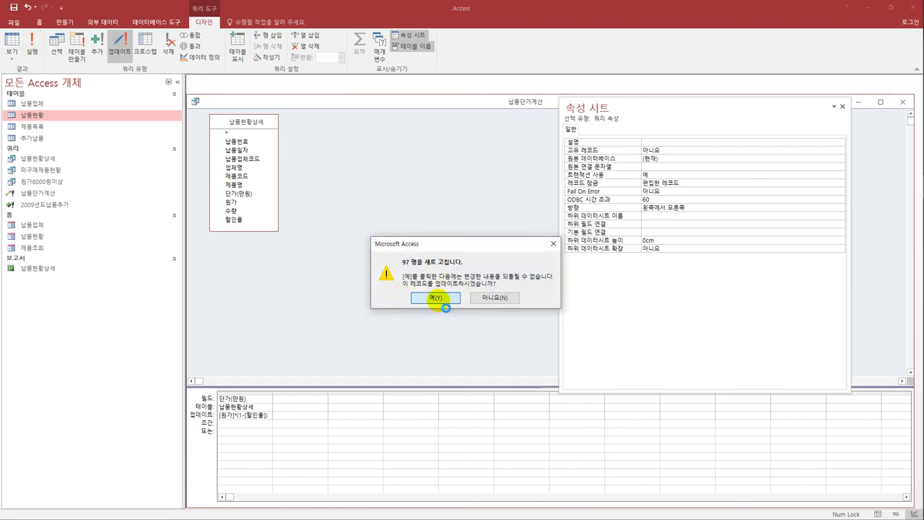
left_click(903, 102)
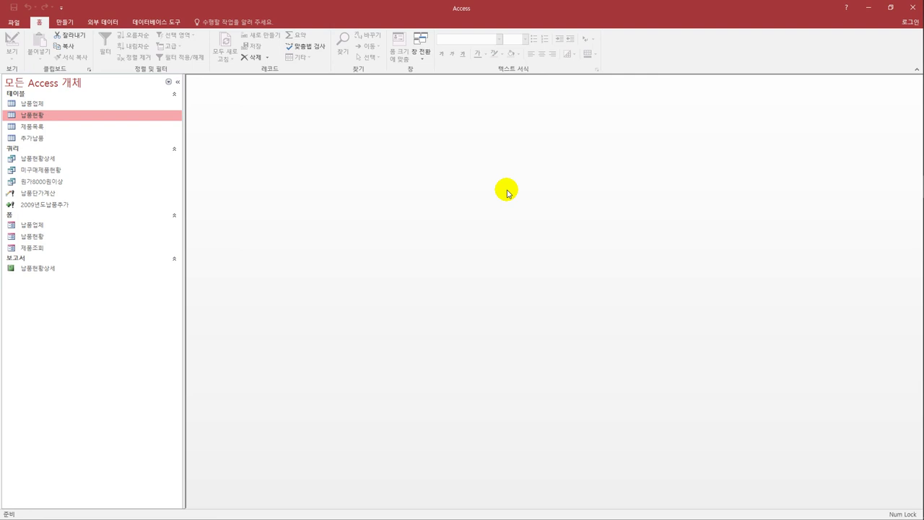
Step: Create another design-view query on the 납품현황상세 query with the fields 납품업체코드 and 업체명
left_click(64, 22)
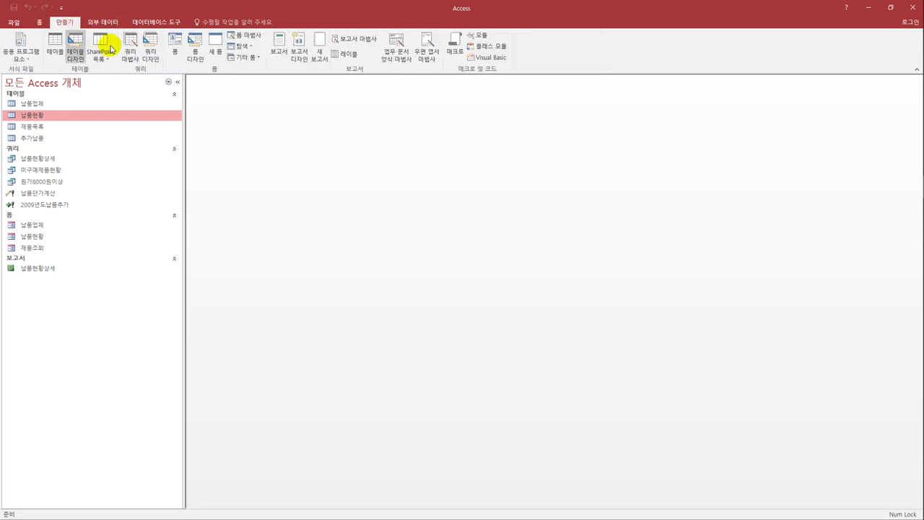
left_click(149, 50)
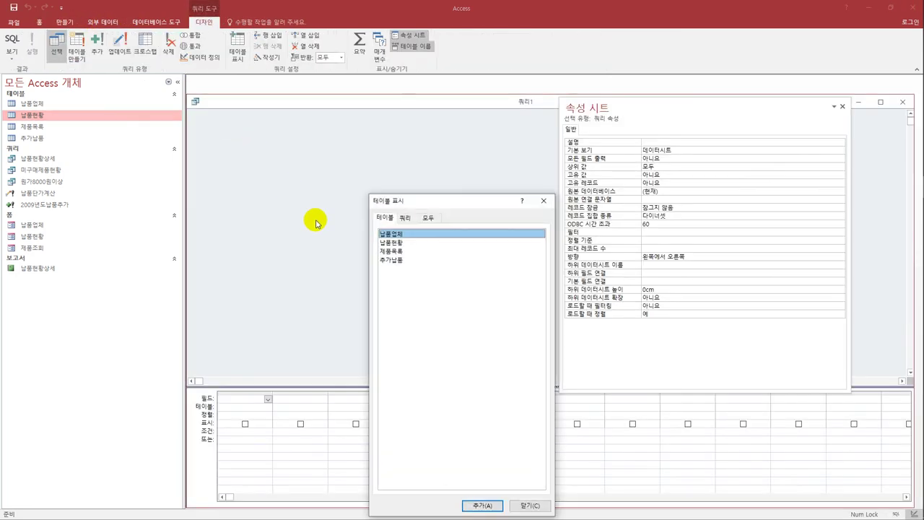
left_click(405, 218)
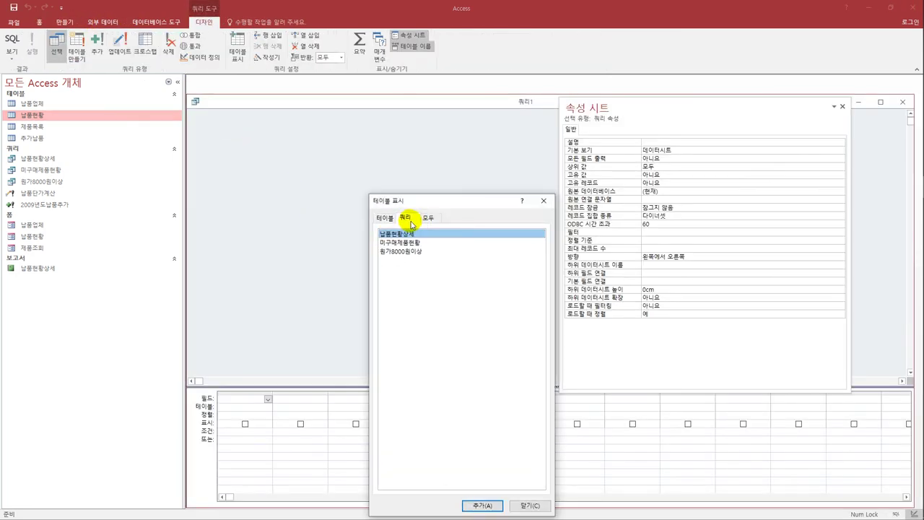
double_click(405, 234)
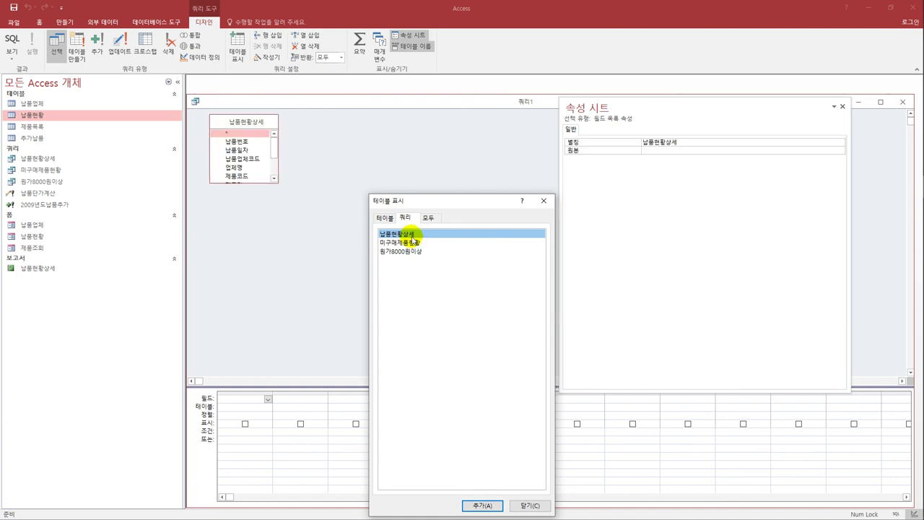
left_click(544, 204)
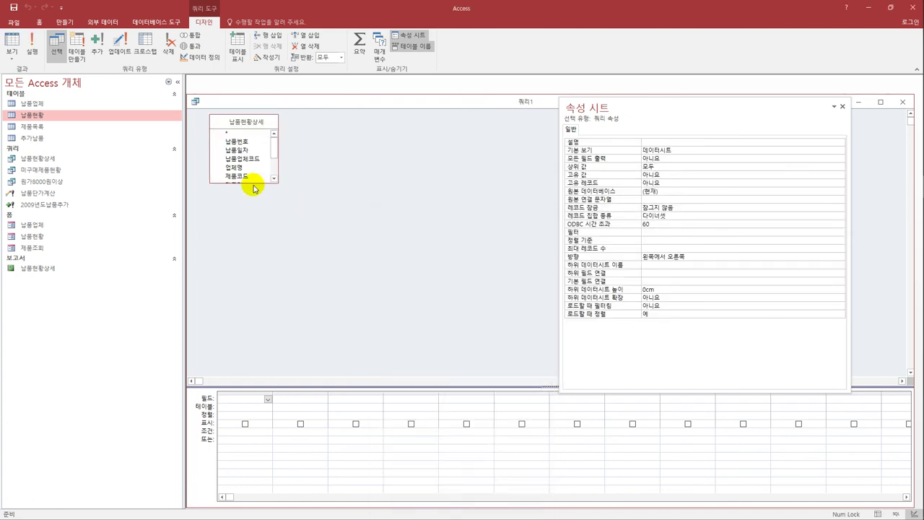
left_click_drag(258, 185, 257, 238)
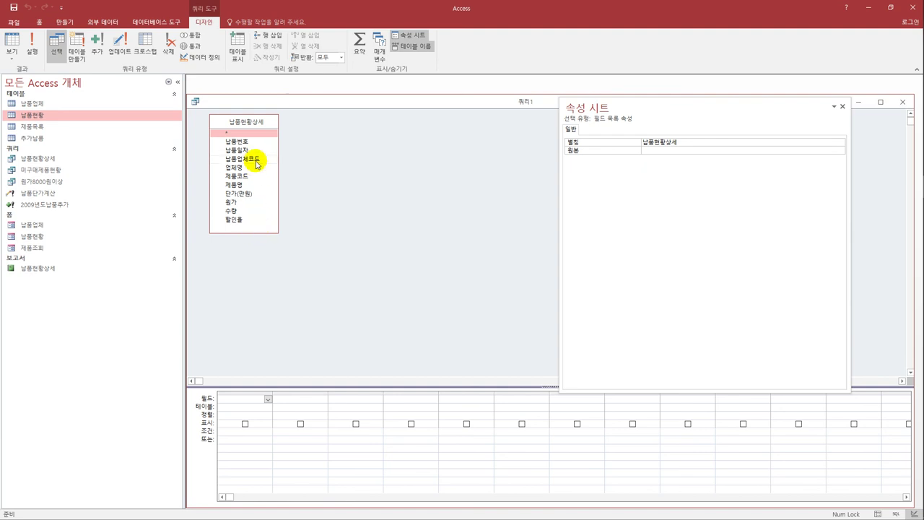
double_click(257, 159)
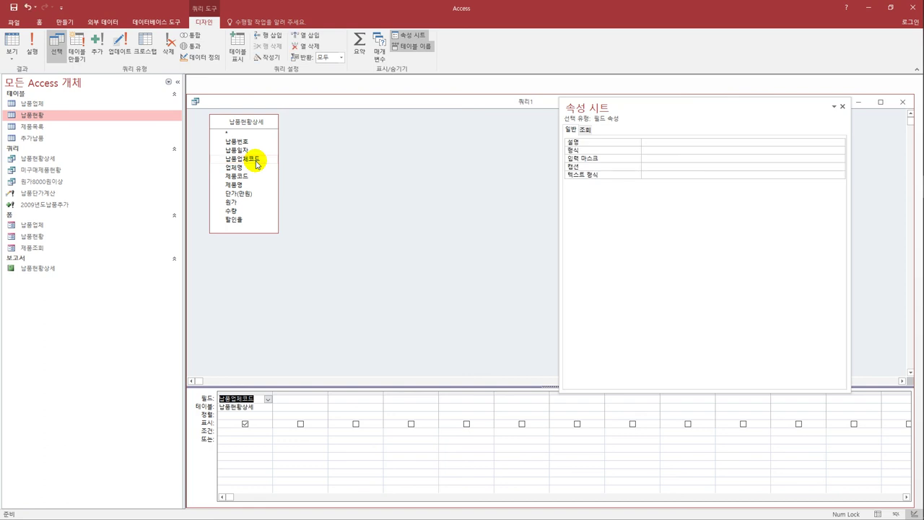
double_click(257, 168)
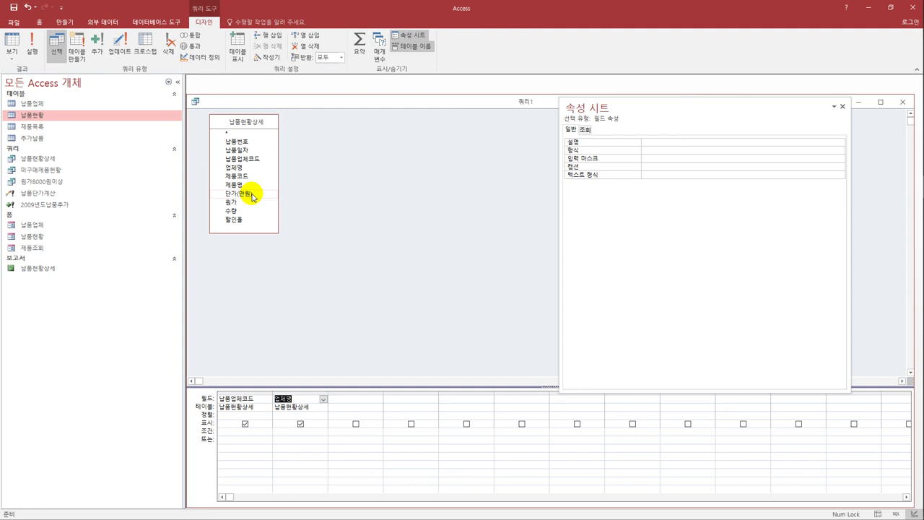
Step: Add a calculated field 납품금액(만원): [단가(만원)]*[수량] as the third query column and widen it to show the whole expression
left_click(253, 195)
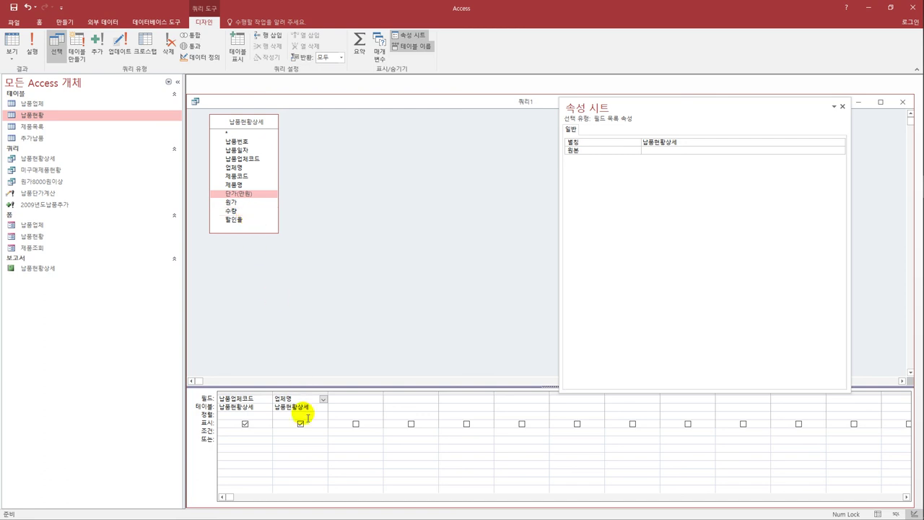
left_click(360, 410)
left_click(358, 401)
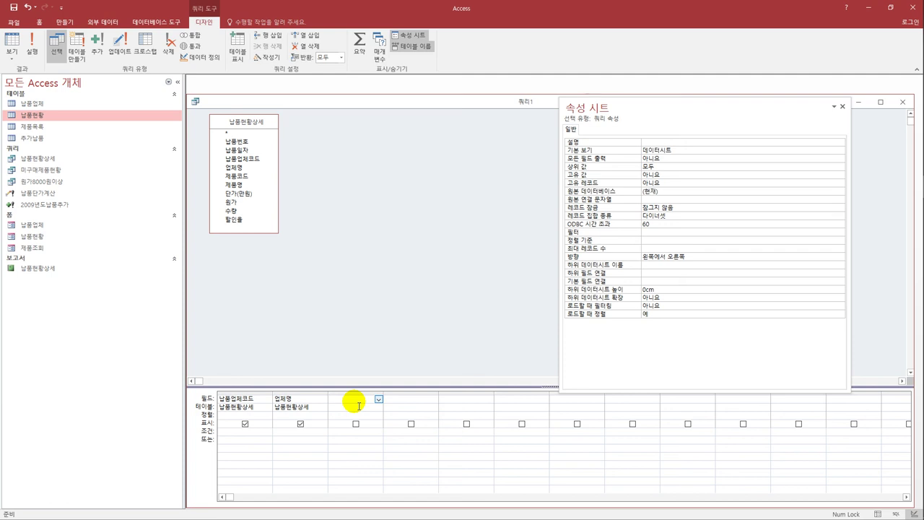
type("납")
type("품")
type("금액(만원)")
type(": [단")
type("가(만원")
type(")]")
type("*")
type("[수량")
type("]")
key("Return")
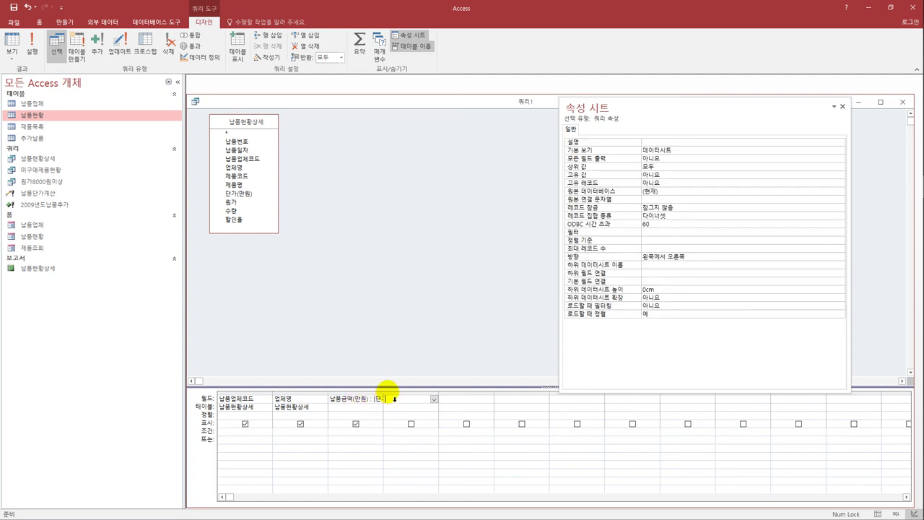
left_click_drag(382, 395, 485, 408)
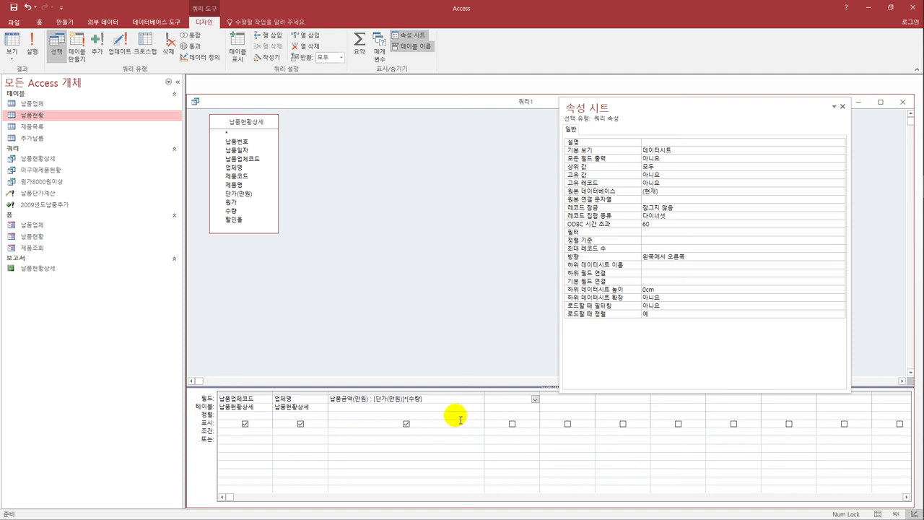
Step: Turn on the query's totals row and set the 납품금액(만원) field to 합계
left_click(455, 414)
left_click(361, 43)
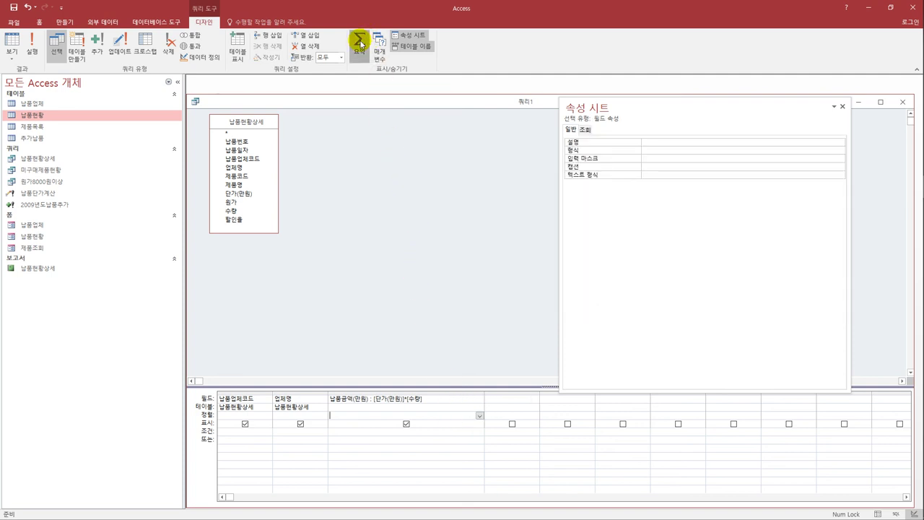
left_click(478, 416)
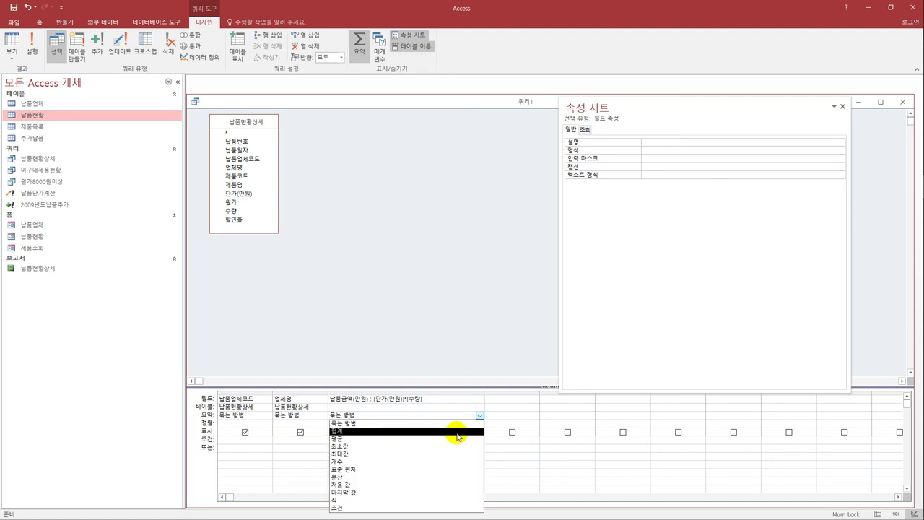
left_click(458, 432)
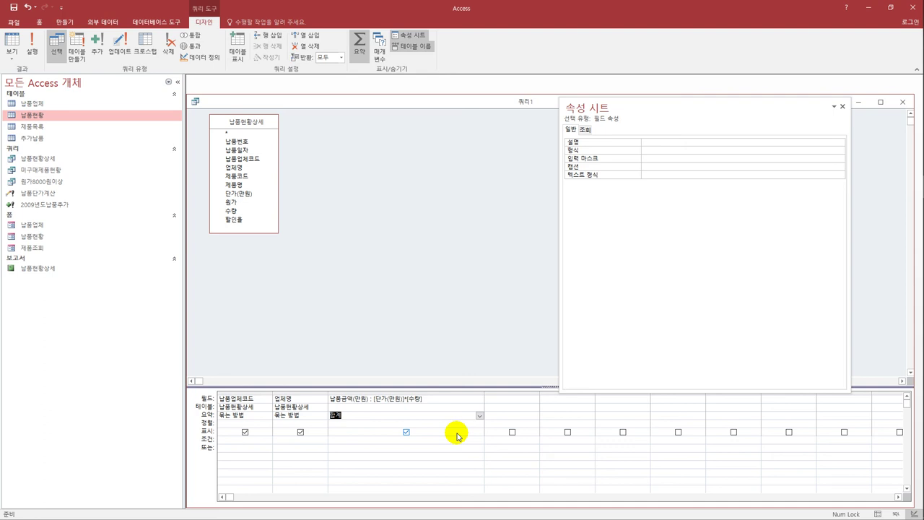
Step: Add the 납품일자 field as the fourth query column, turn it into Year([납품일자]), and widen the column to fit
left_click(515, 407)
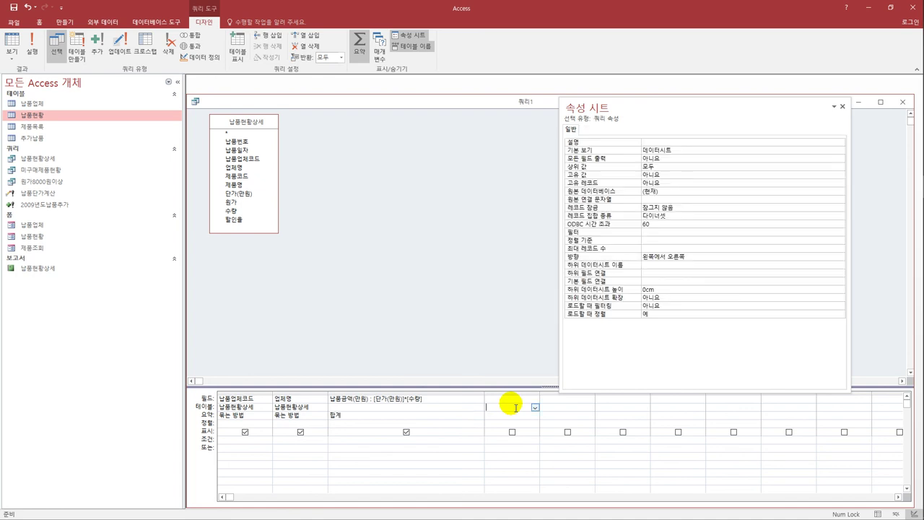
left_click(512, 398)
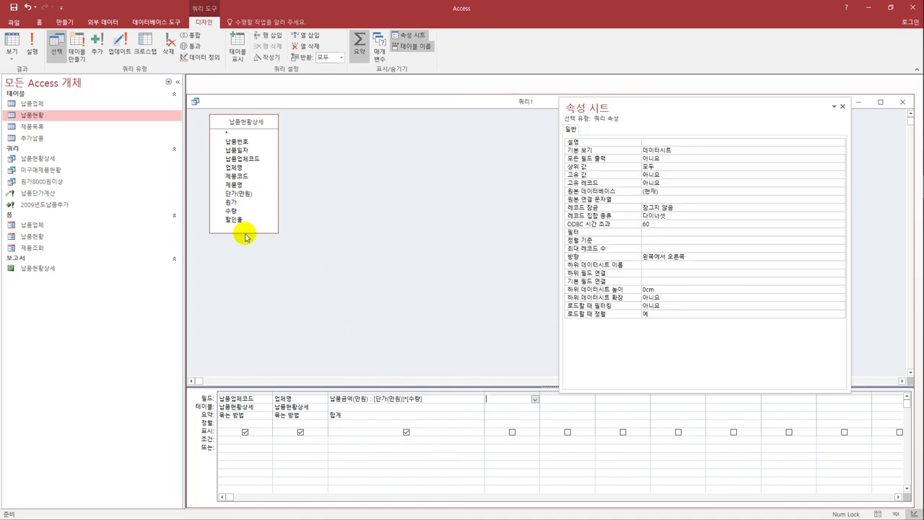
double_click(236, 150)
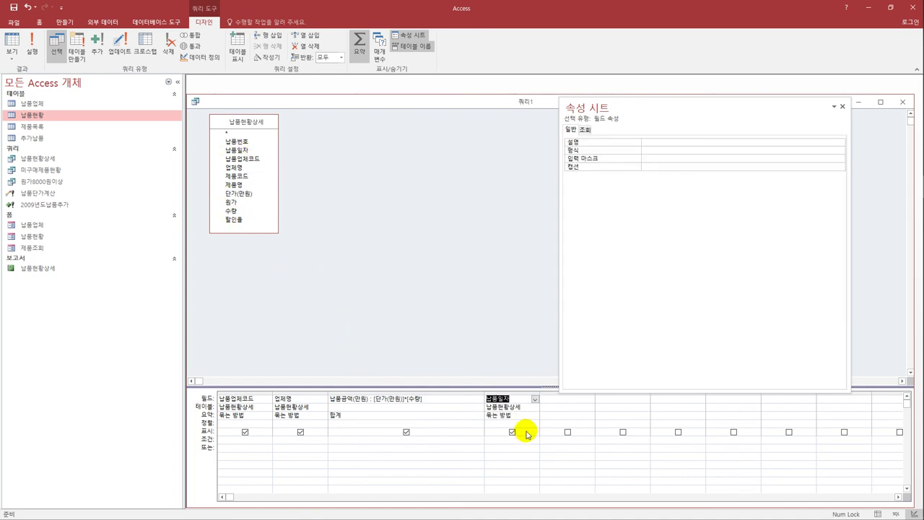
left_click(495, 400)
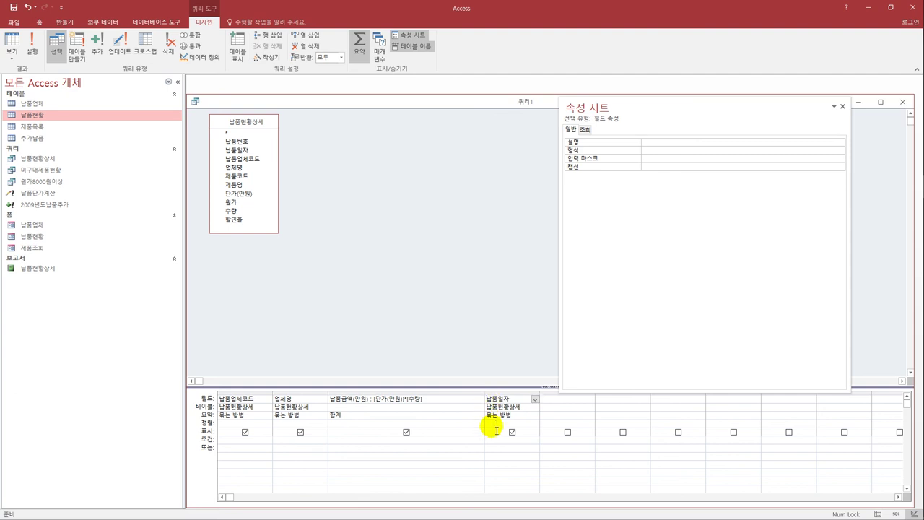
type("year([")
key("End")
type(")")
key("Return")
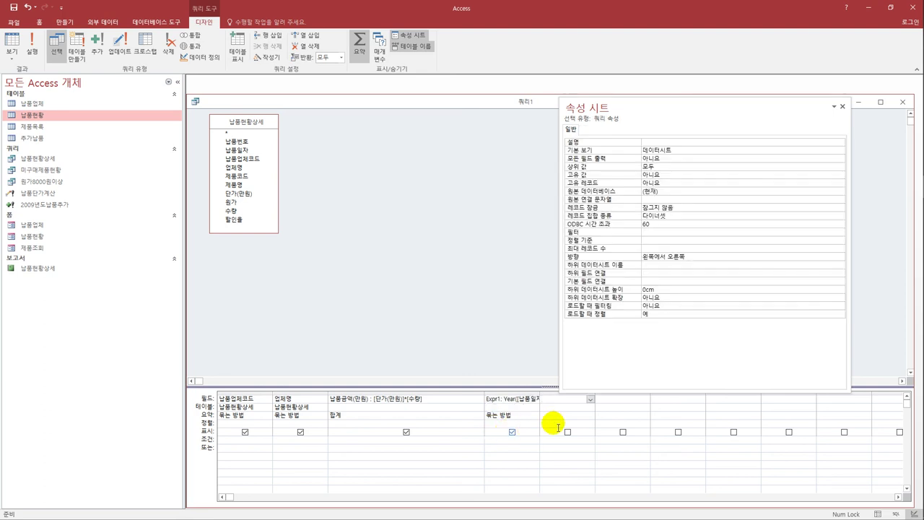
left_click_drag(541, 395, 561, 397)
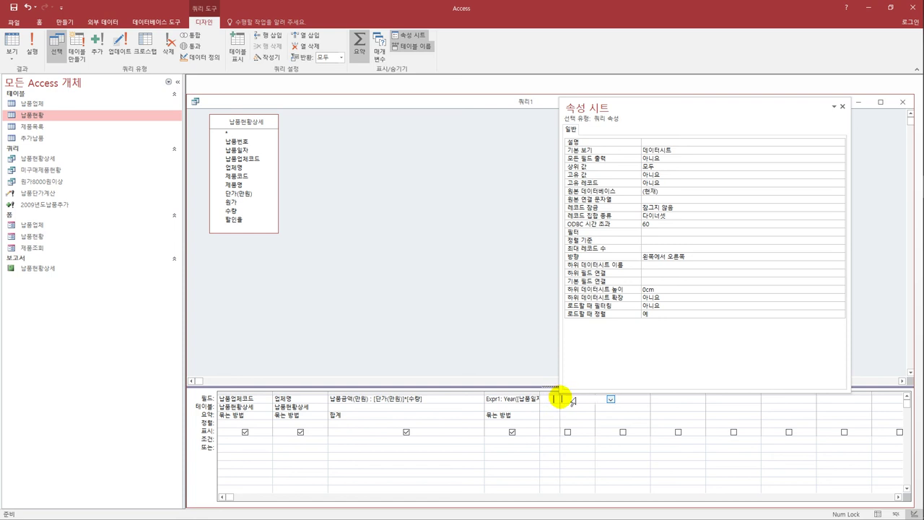
Step: Hide the Year([납품일자]) column from the results and give it the parameter criterion [조회할 납품연도를 입력하세요]
left_click(522, 431)
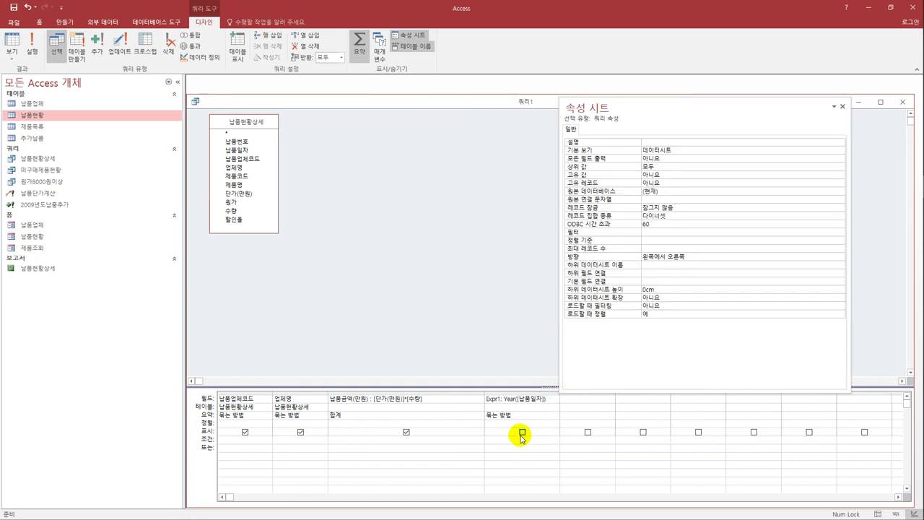
left_click(521, 441)
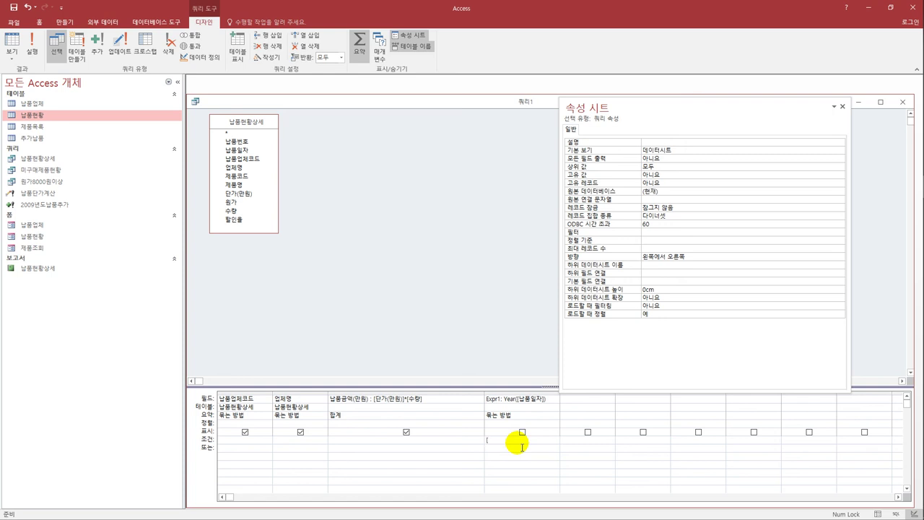
type("[조회할 납품연도를 입력하세")
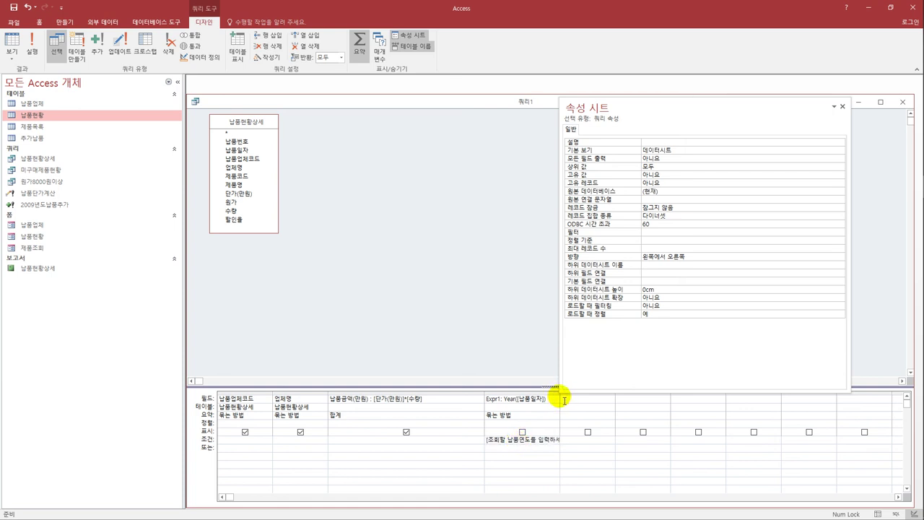
left_click(842, 106)
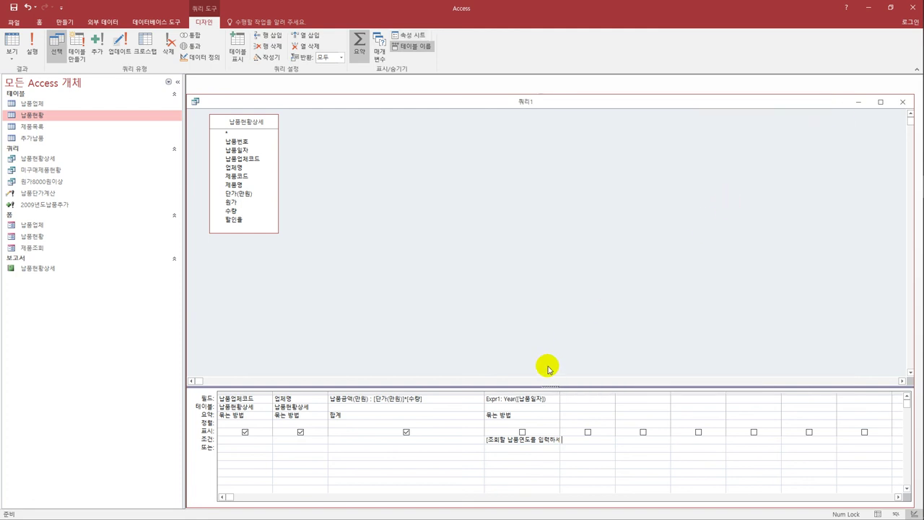
left_click_drag(561, 399, 591, 399)
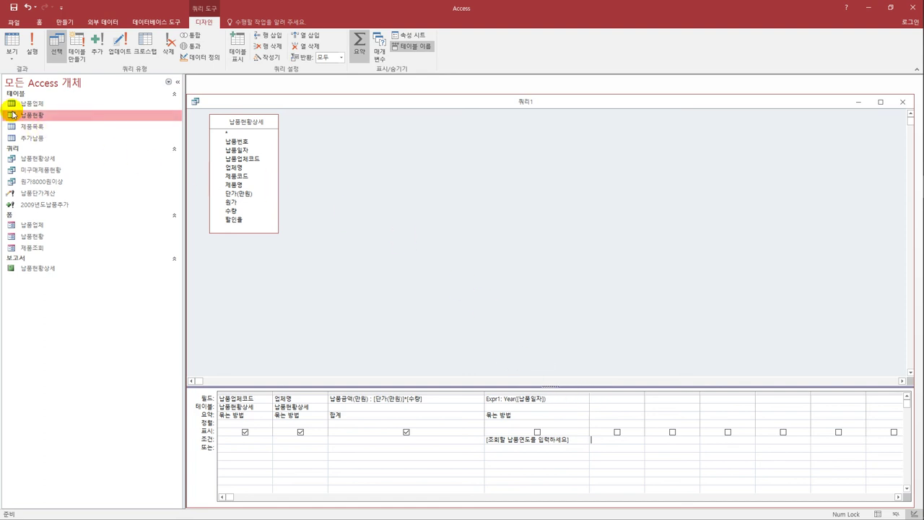
Step: Check the query's results in datasheet view with 2007 as the delivery year parameter
left_click(10, 40)
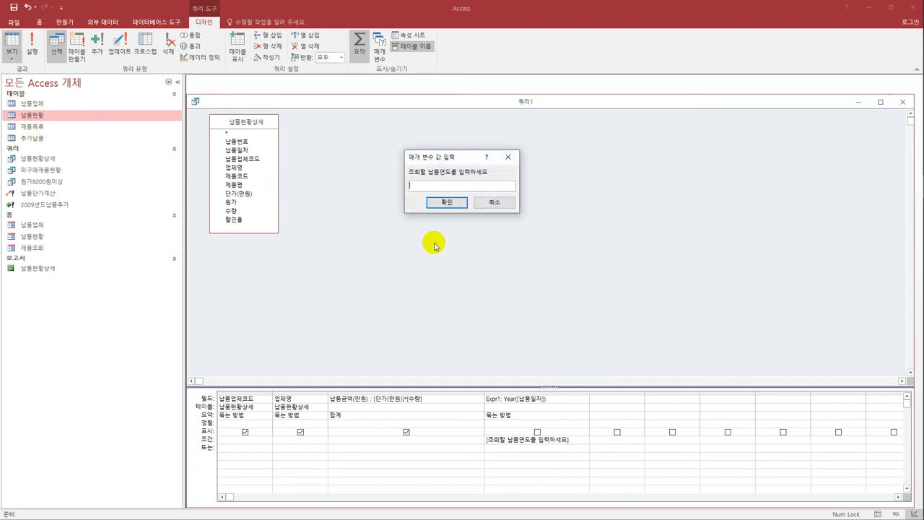
type("2007")
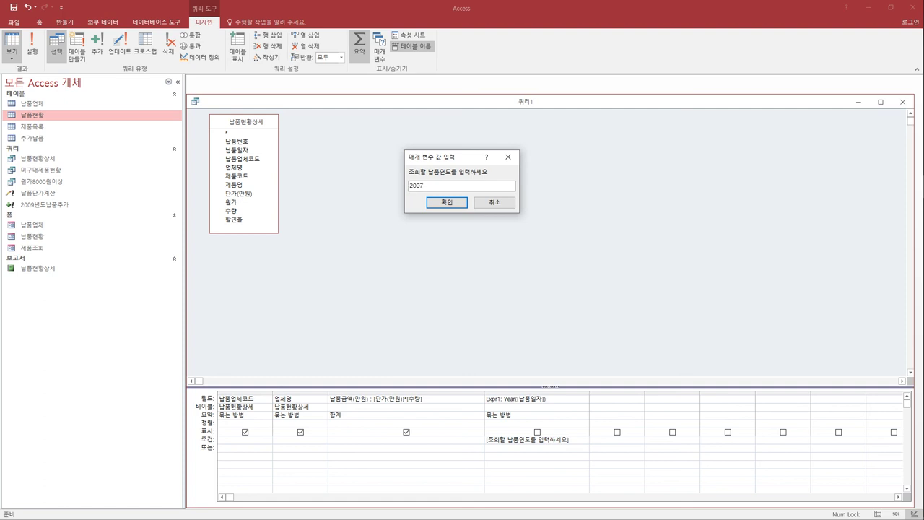
left_click(452, 205)
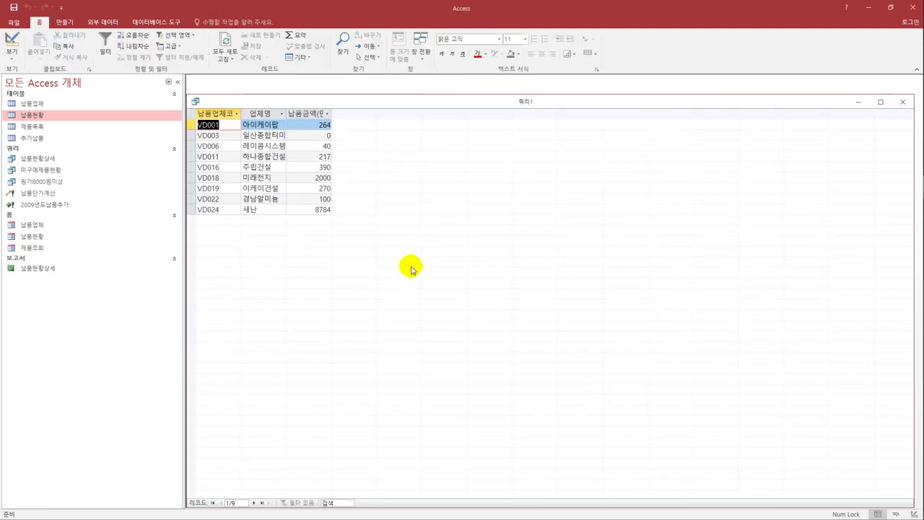
Step: Fit the widths of the 업체명 and 납품업체코드 datasheet columns to their contents
double_click(288, 114)
left_click(237, 114)
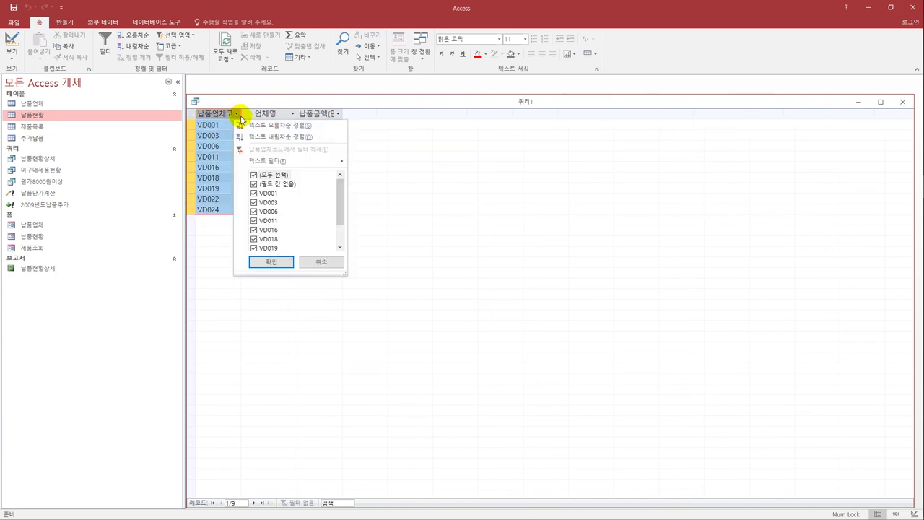
left_click(242, 115)
left_click(237, 114)
left_click(242, 114)
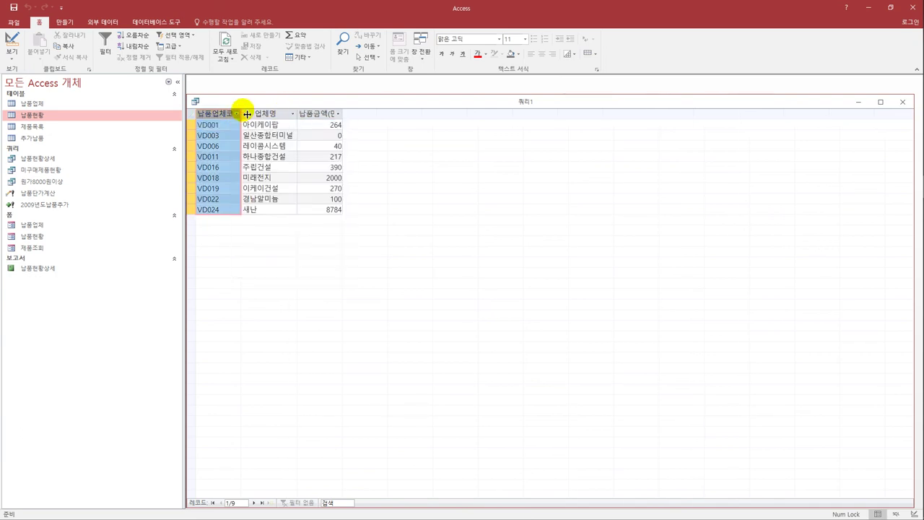
double_click(242, 114)
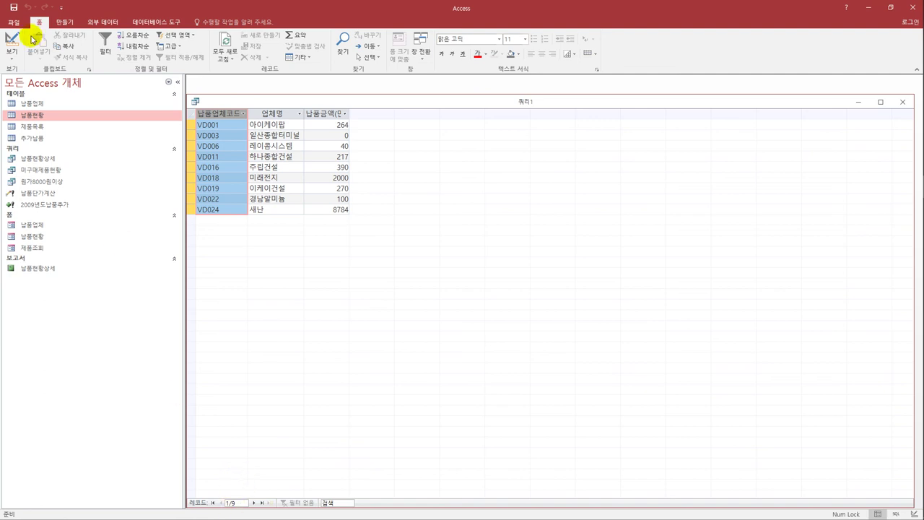
Step: Save the query under the name 업체별납품금액조회 and close it
left_click(13, 7)
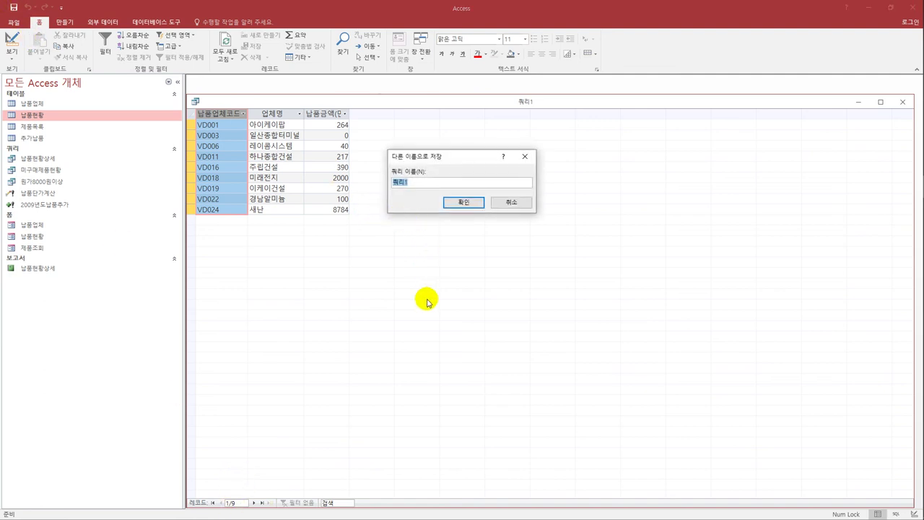
type("업체별납품금액조회")
left_click(465, 202)
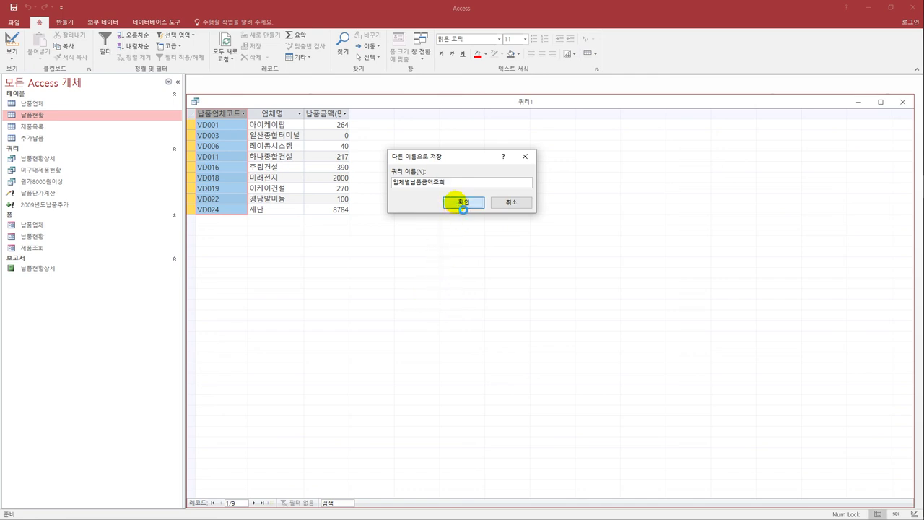
left_click(903, 102)
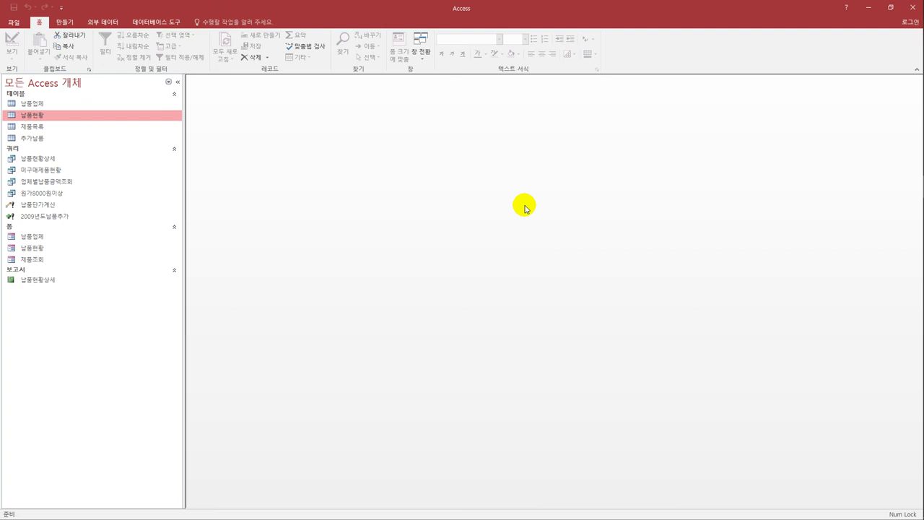